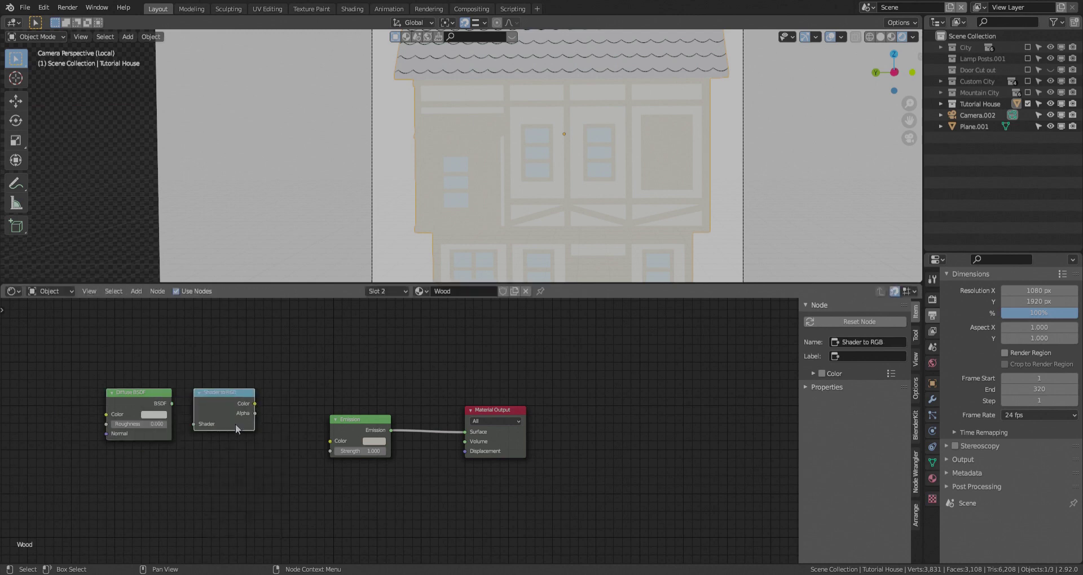
Step: Add a ColorRamp node to the Wood material and feed it from the Diffuse BSDF through Shader to RGB
click(249, 468)
key(shift+a)
click(221, 430)
text(col)
click(240, 457)
click(314, 429)
click(260, 406)
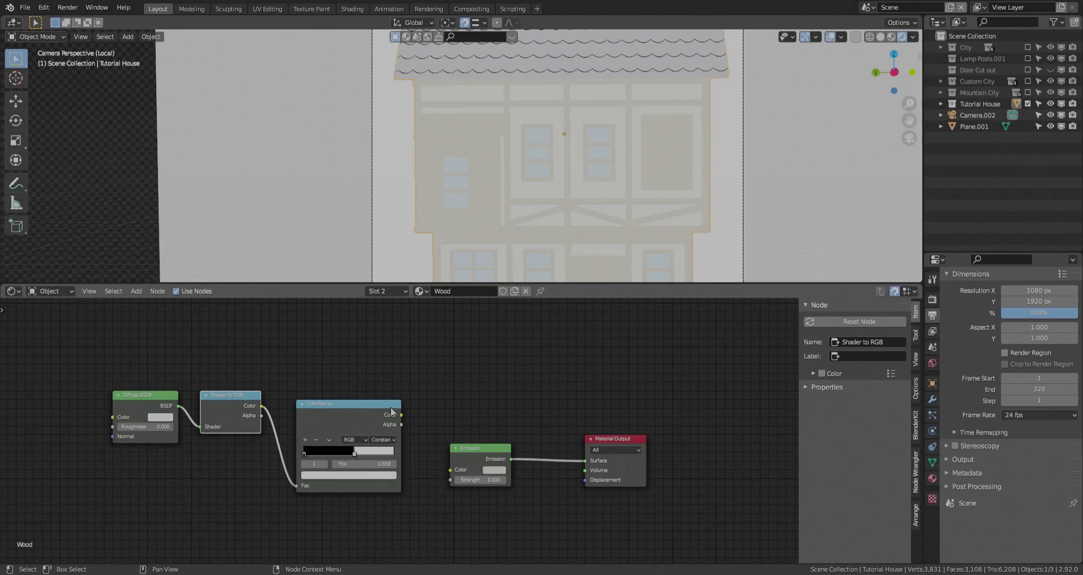
Step: Connect the Wood ColorRamp's colour to the Emission node and move its light stop to position 0.341 with constant interpolation
click(402, 422)
click(336, 476)
click(381, 443)
drag(401, 415, 450, 470)
drag(354, 454, 334, 454)
Step: Enlarge the 3D viewport and add an area light to the scene
middle_drag(440, 186, 488, 225)
scroll(496, 231, down, 5)
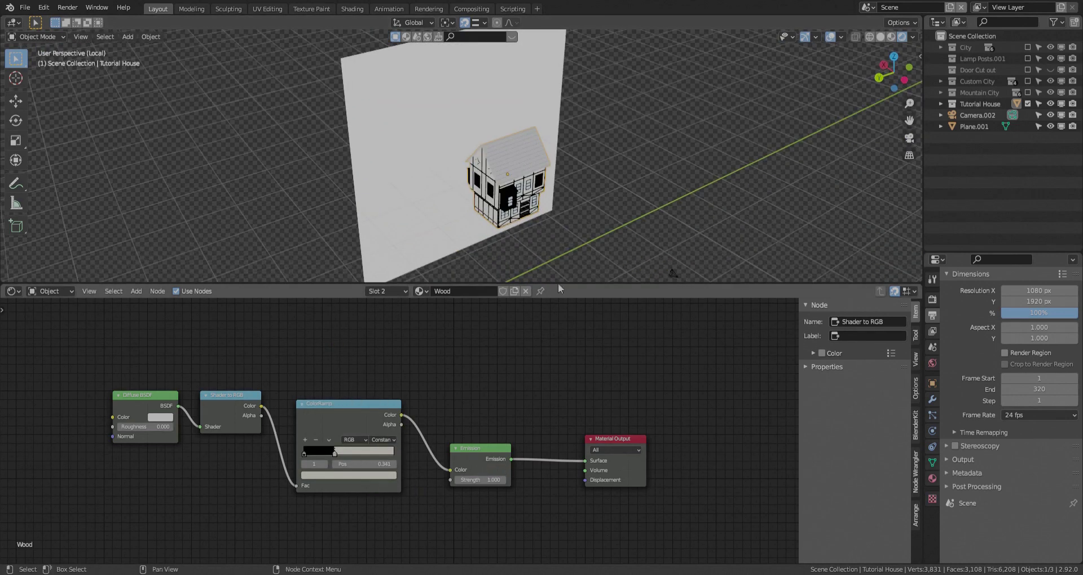
drag(541, 283, 524, 395)
key(shift+a)
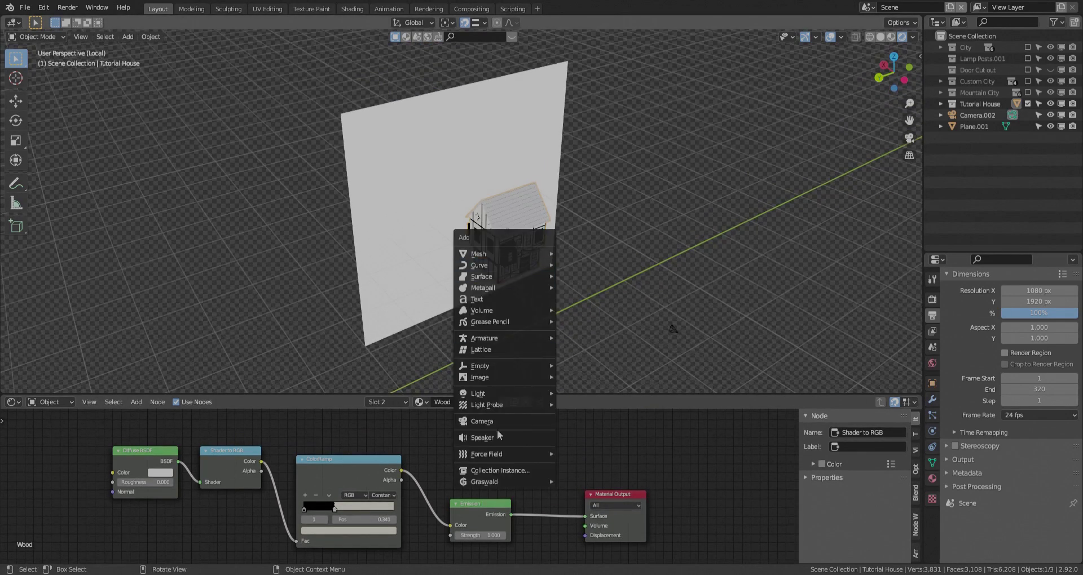
mouse_move(499, 394)
click(597, 422)
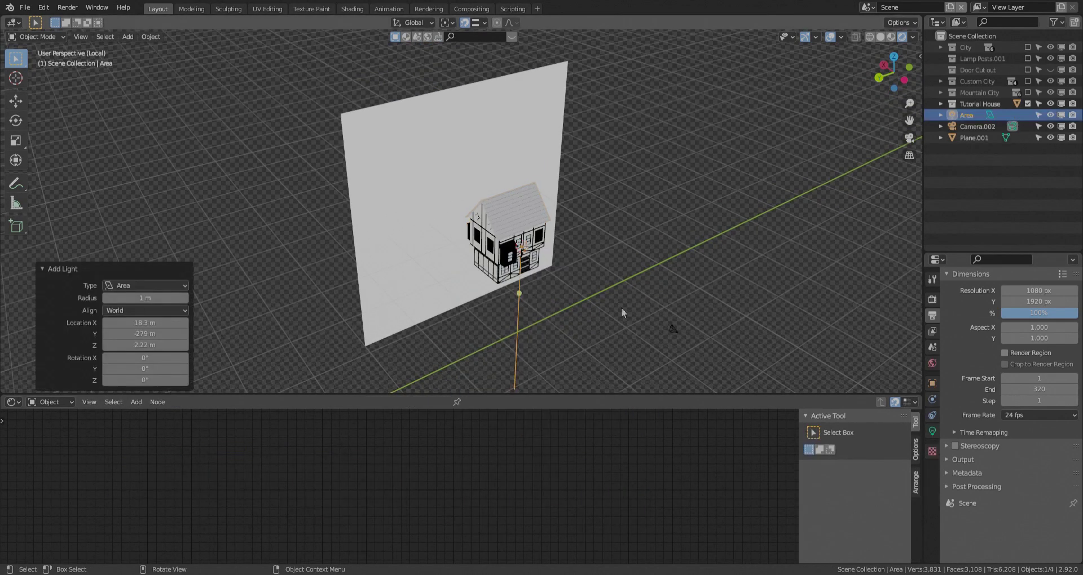
Step: Move the area light along the X and Y axes to the front of the house
key(g)
key(x)
click(620, 313)
key(g)
key(y)
click(654, 316)
Step: Adjust the area light's height along the Z axis in front of the house
middle_drag(705, 344, 552, 276)
key(g)
key(z)
click(688, 309)
scroll(688, 305, up, 5)
key(g)
right_click(564, 228)
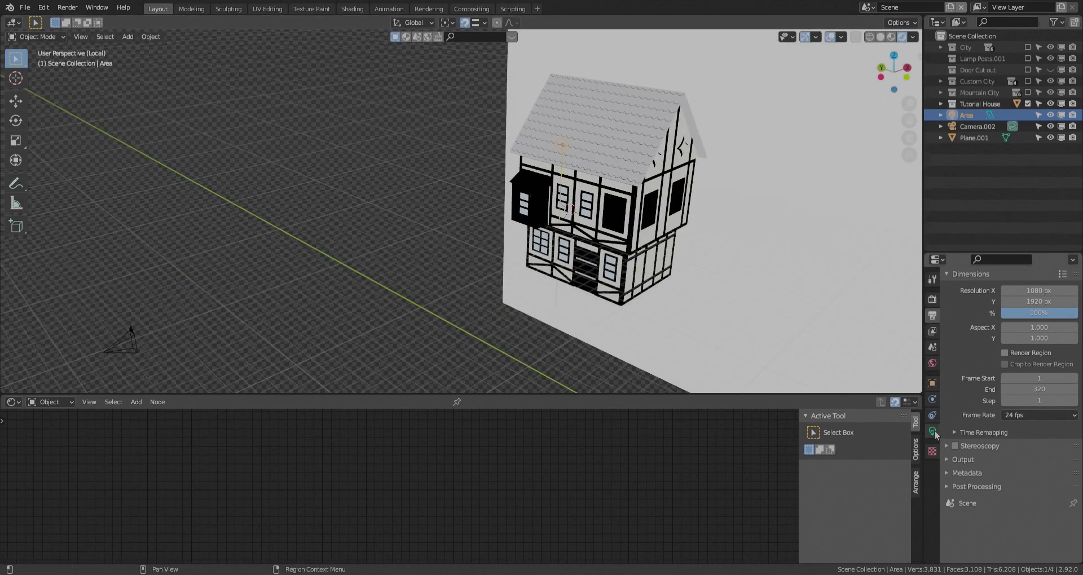
Step: Raise the area light's power to about 2649 W and move it along the X axis away from the facade
click(932, 432)
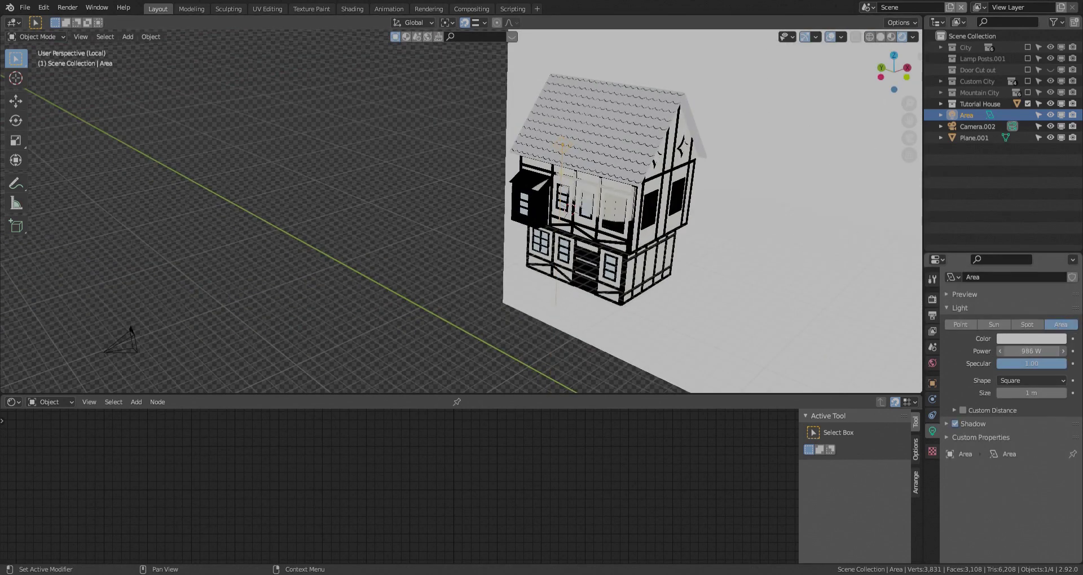
drag(1031, 351, 1043, 351)
scroll(676, 282, up, 3)
middle_drag(677, 288, 810, 294)
scroll(725, 264, down, 1)
key(g)
key(x)
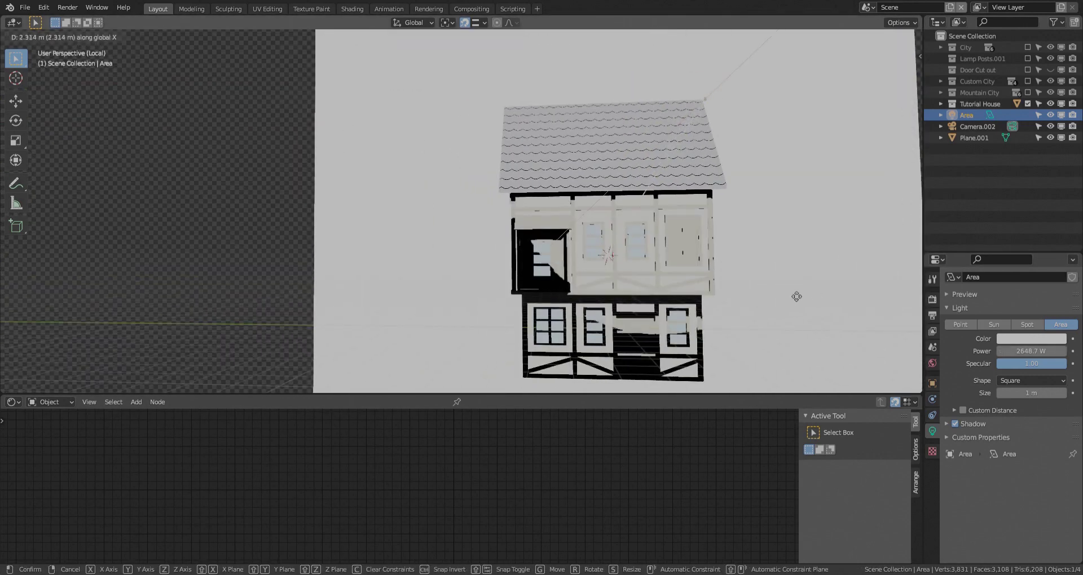
click(830, 290)
Step: Adjust the area light's height and shift it about 0.5 m along the Y axis
key(g)
key(z)
click(797, 363)
key(g)
key(y)
click(784, 369)
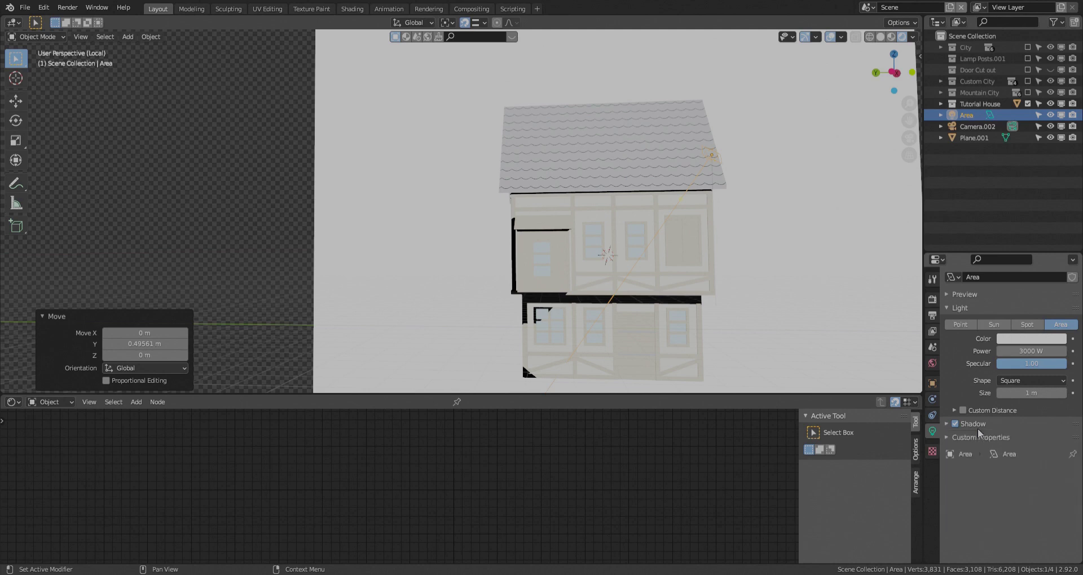
Step: Shift the area light about 1.11 m along the Y axis and readjust its height
key(g)
key(y)
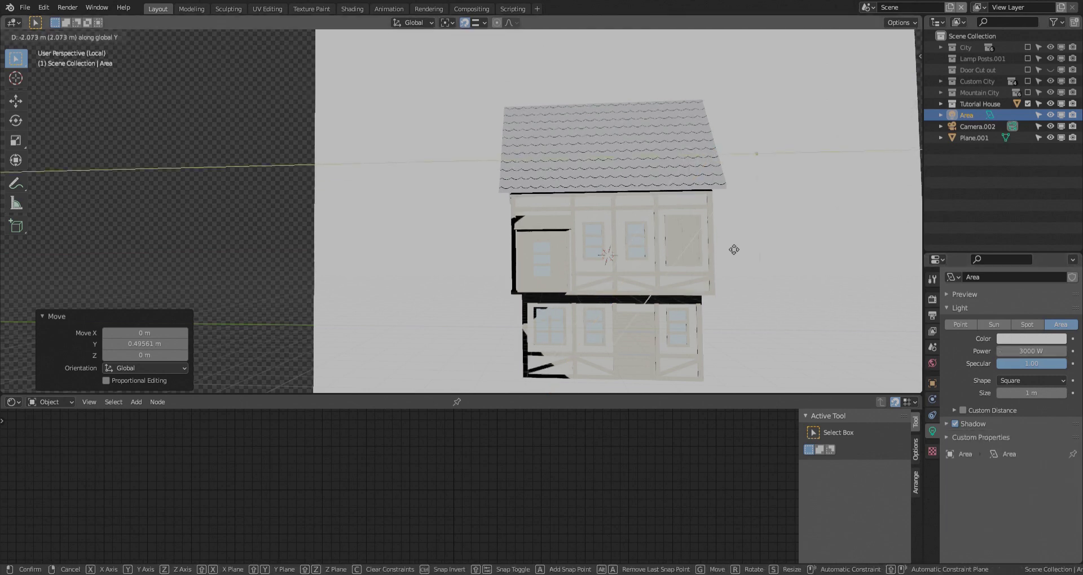
click(770, 276)
middle_drag(770, 275, 698, 198)
key(g)
key(z)
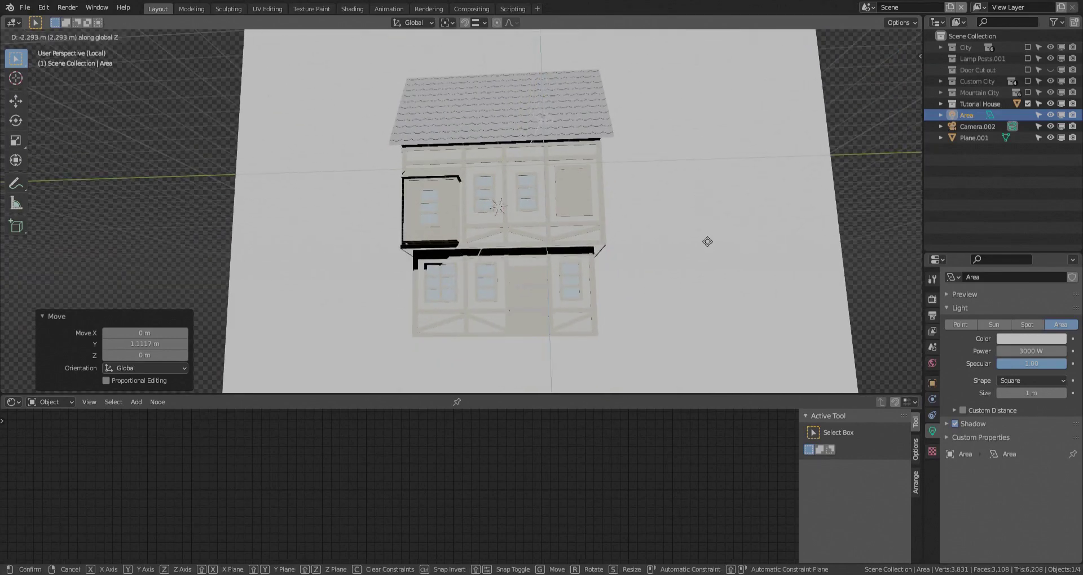
click(729, 195)
Step: Reposition the area light along the X and Y axes, ending with a Y shift of about 0.8 m
mouse_move(728, 194)
middle_down()
mouse_move(512, 147)
mouse_move(423, 165)
mouse_move(644, 164)
mouse_move(728, 195)
middle_up()
key(g)
key(x)
key(y)
click(780, 200)
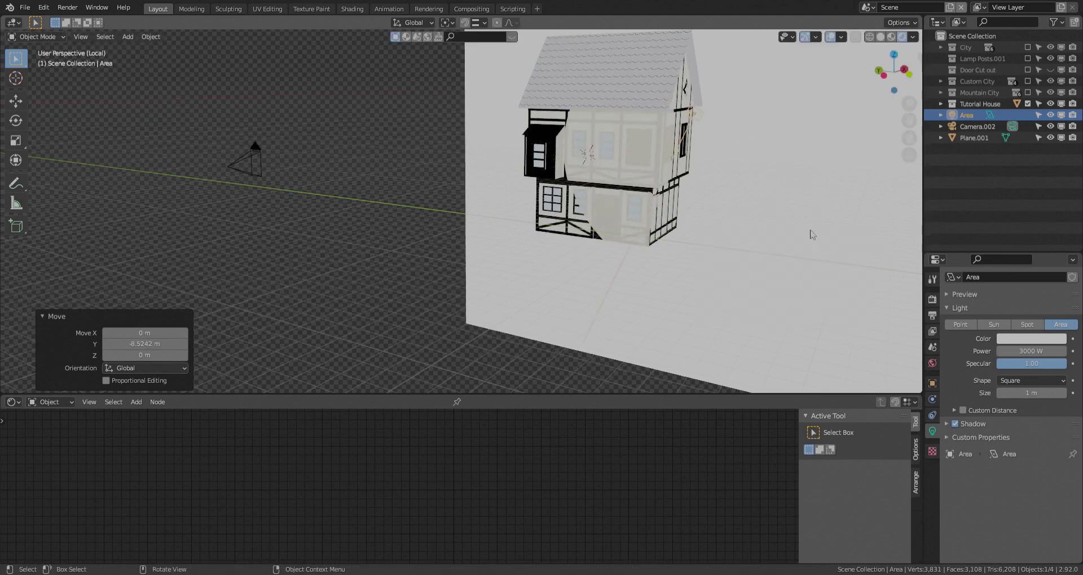
key(g)
key(y)
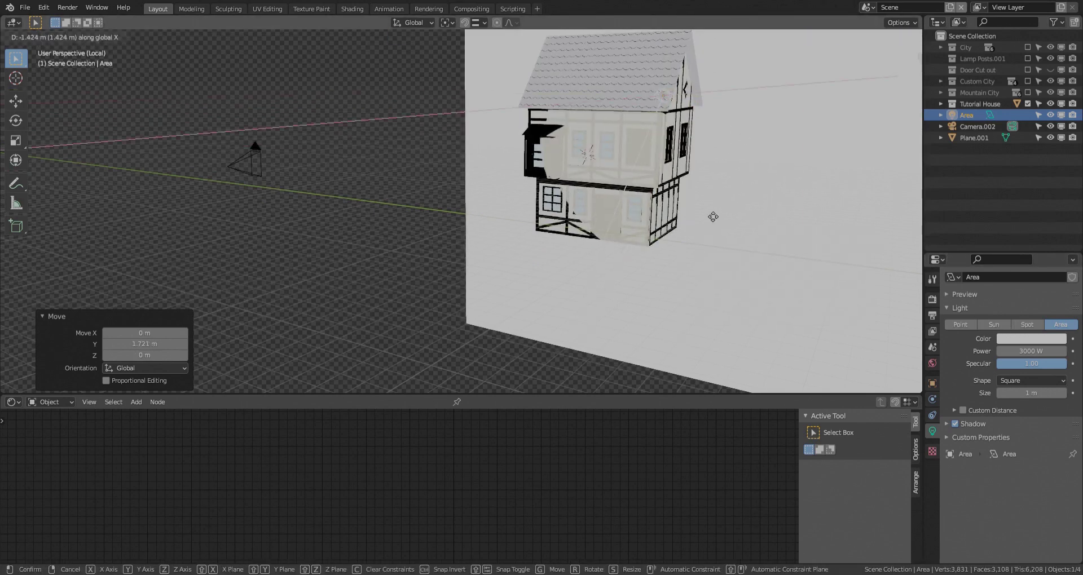
click(733, 251)
Step: Set the area light's power to 10000 W and move it along the X axis
middle_drag(734, 251, 958, 338)
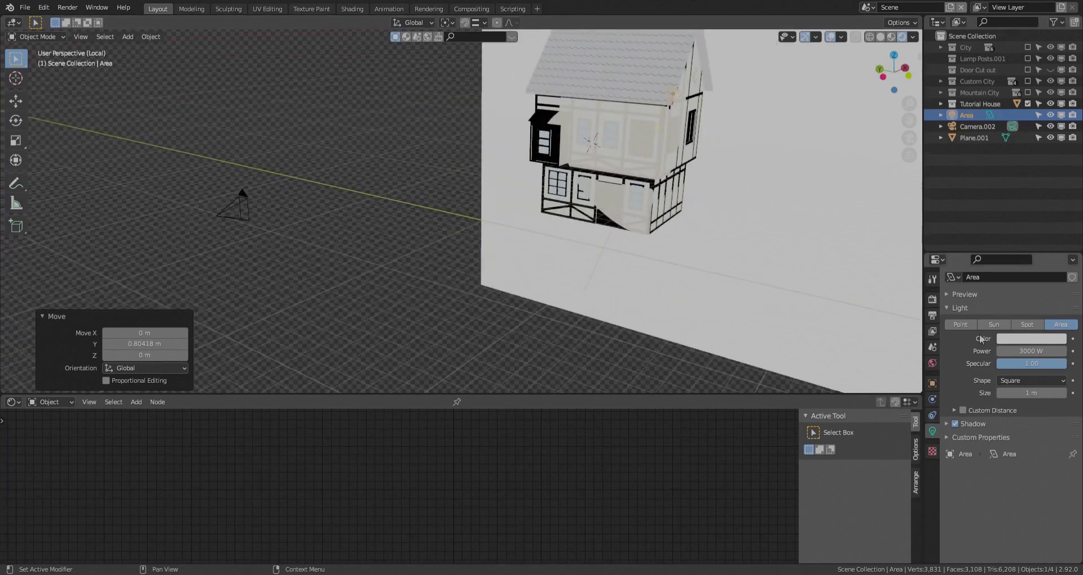
text(5000 W)
key(Return)
middle_drag(666, 169, 727, 244)
key(g)
key(x)
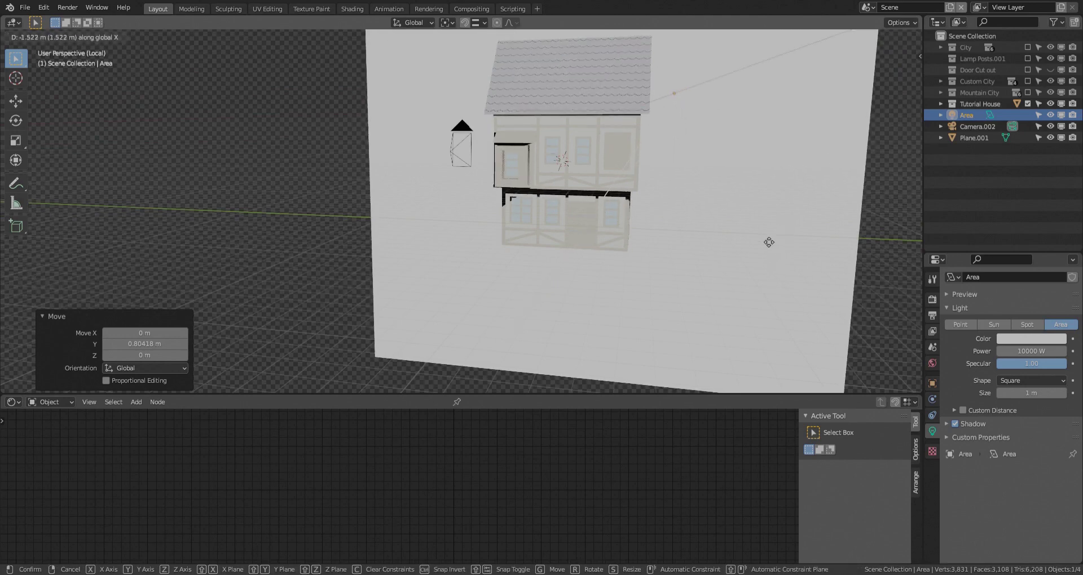
click(784, 227)
Step: Rotate the area light about 56.8° around the Z axis
middle_drag(621, 228, 445, 197)
scroll(650, 211, up, 4)
scroll(662, 198, up, 1)
scroll(446, 197, down, 6)
key(r)
key(z)
click(510, 162)
scroll(509, 162, up, 4)
middle_drag(510, 162, 657, 232)
scroll(657, 232, up, 2)
scroll(656, 232, down, 4)
key(g)
key(z)
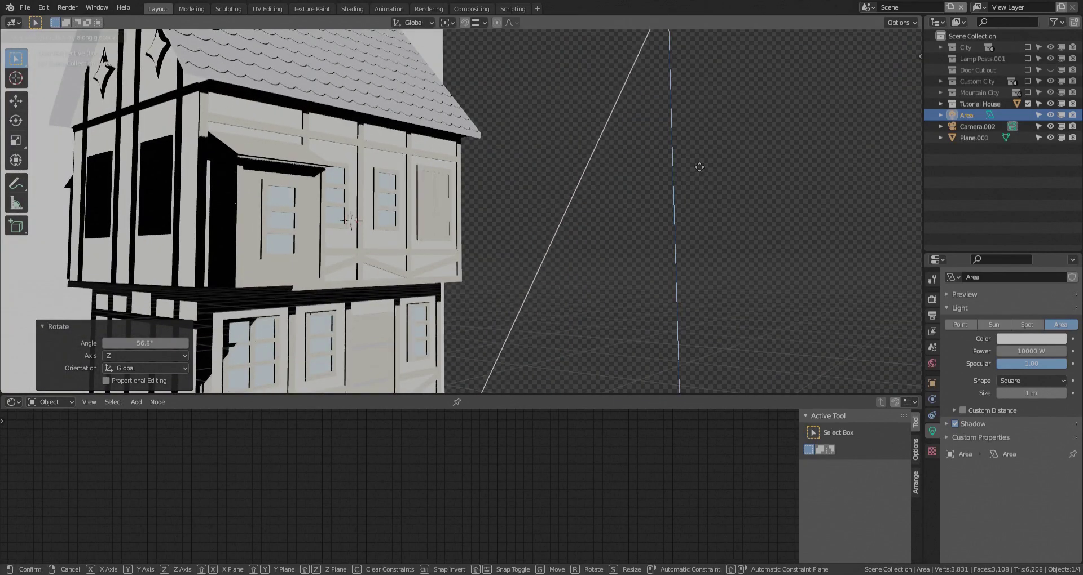
right_click(700, 167)
Step: Select the house and recolour the black stop of the Wood ColorRamp to a darker beige shadow tone
middle_drag(455, 224, 463, 224)
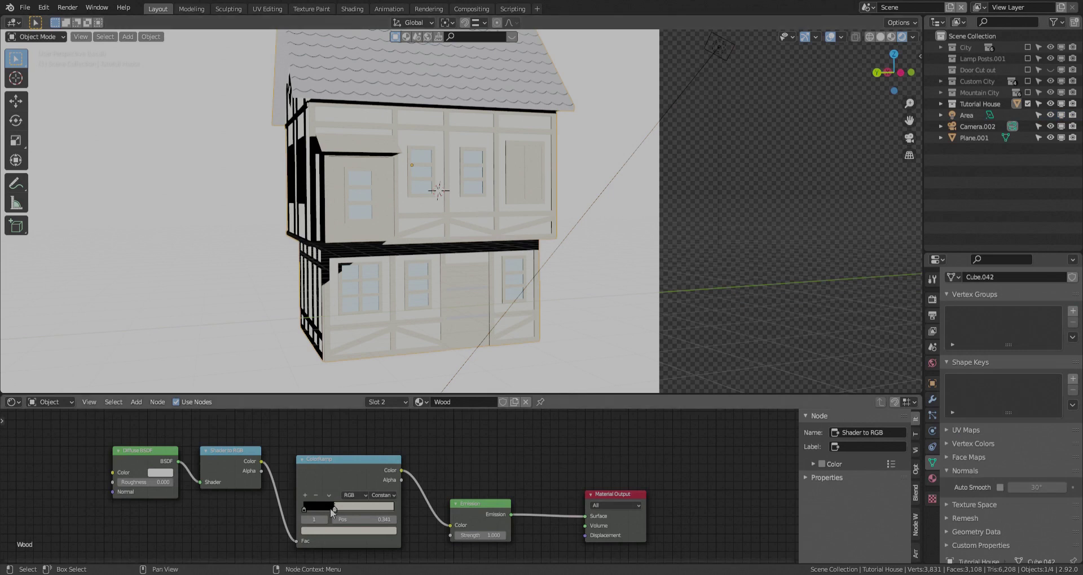
click(325, 541)
click(398, 482)
click(393, 503)
click(349, 540)
Step: Copy the Diffuse BSDF, Shader to RGB and ColorRamp nodes from the Wood material into the Walls material
drag(401, 382, 401, 386)
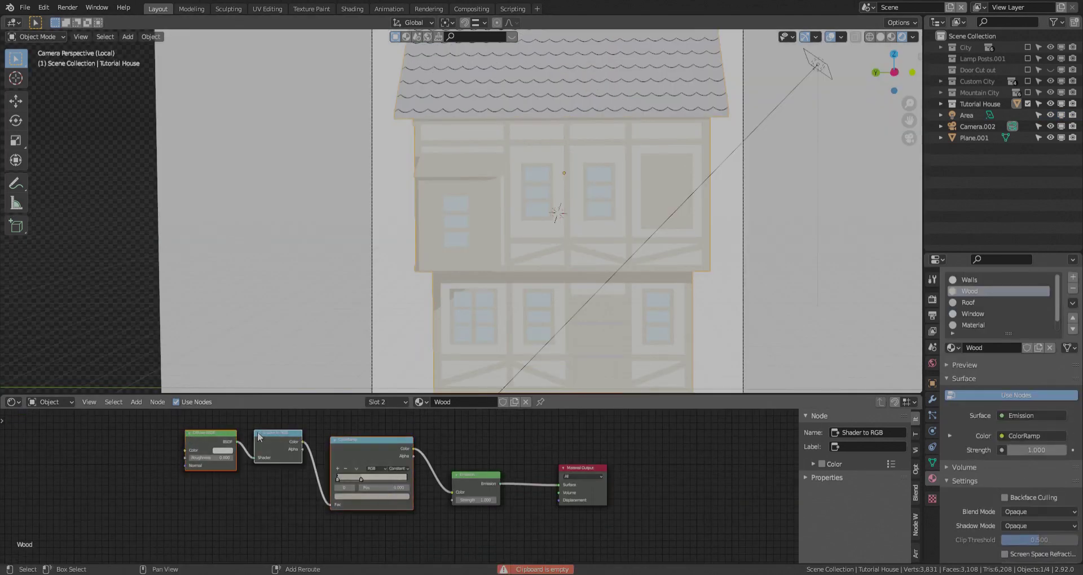
key(ctrl+c)
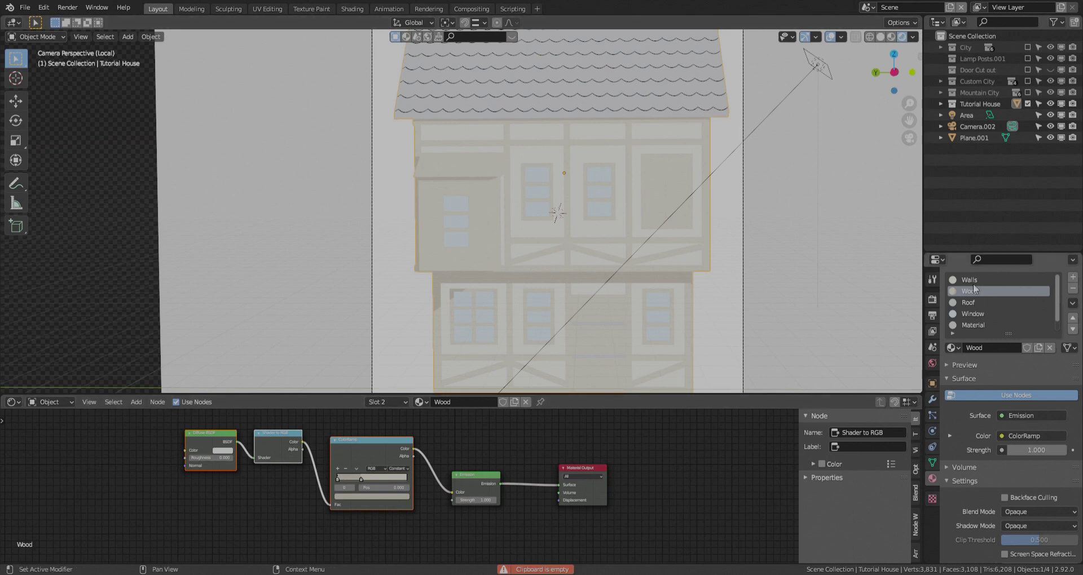
click(968, 280)
key(ctrl+v)
key(g)
click(322, 503)
Step: Apply the Walls Emission colour to the pasted ColorRamp and connect the ramp to the Emission node's colour
scroll(335, 485, up, 5)
click(336, 508)
click(350, 466)
click(549, 501)
click(328, 510)
drag(383, 439, 498, 500)
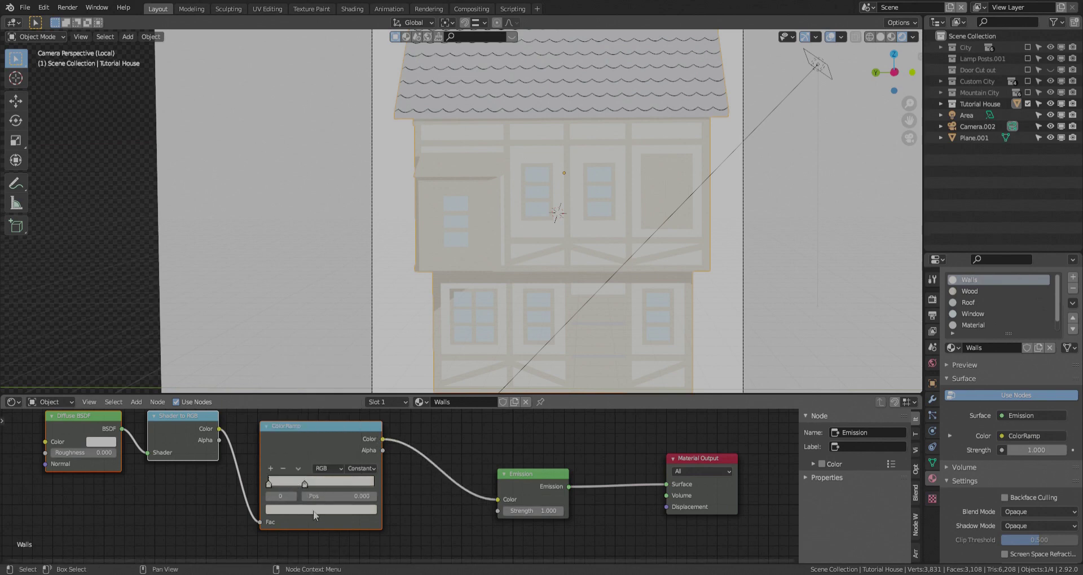
Step: Adjust the shadow stop of the Walls ColorRamp to a darker tone of the wall colour
click(311, 510)
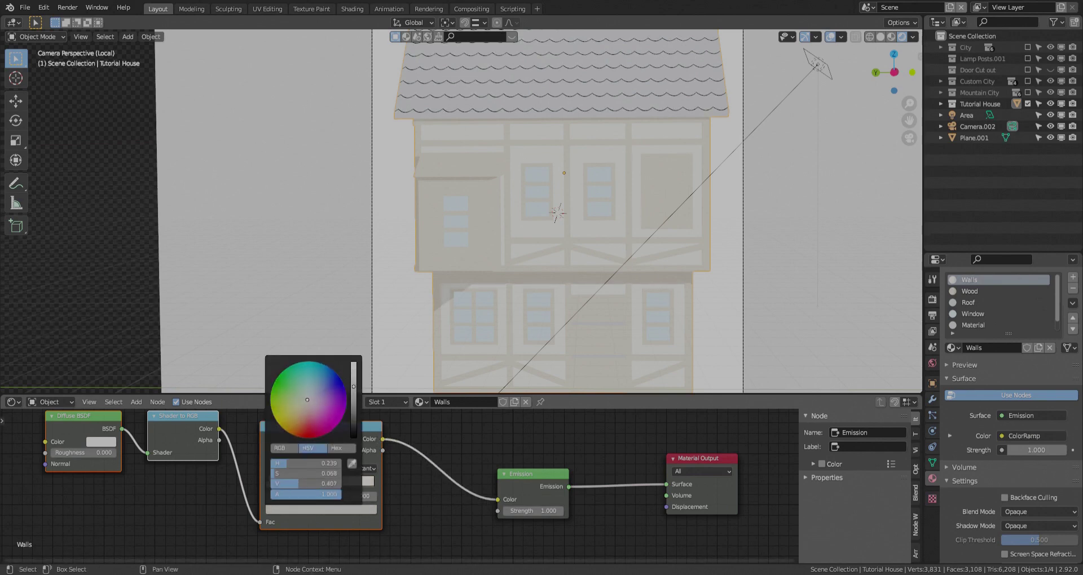
middle_drag(653, 150, 701, 208)
scroll(623, 136, up, 5)
scroll(457, 179, down, 5)
scroll(701, 208, down, 4)
scroll(535, 248, up, 4)
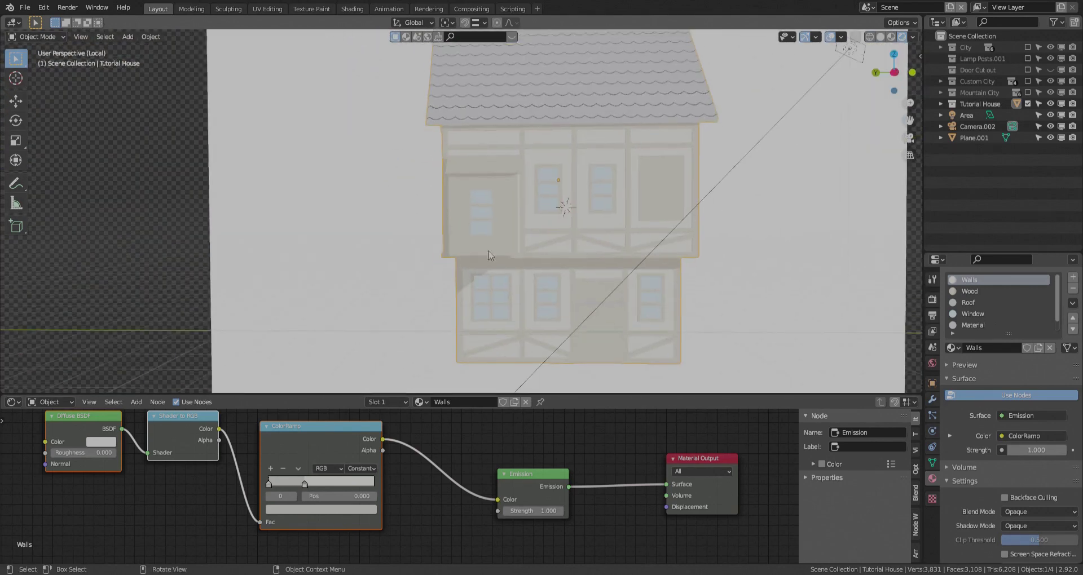
click(288, 509)
mouse_move(528, 189)
middle_down()
mouse_move(479, 179)
mouse_move(534, 177)
middle_up()
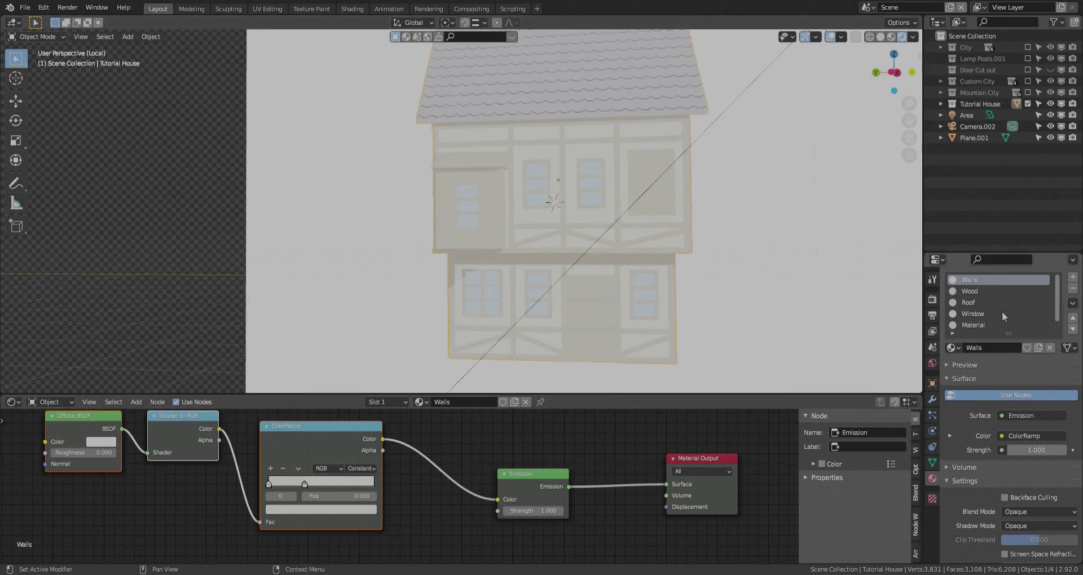
Step: Select the area light and try it as a Sun light with strength 1.000
click(993, 325)
mouse_move(672, 244)
middle_down()
mouse_move(551, 244)
mouse_move(474, 259)
mouse_move(663, 251)
middle_up()
click(775, 147)
middle_drag(773, 148, 602, 232)
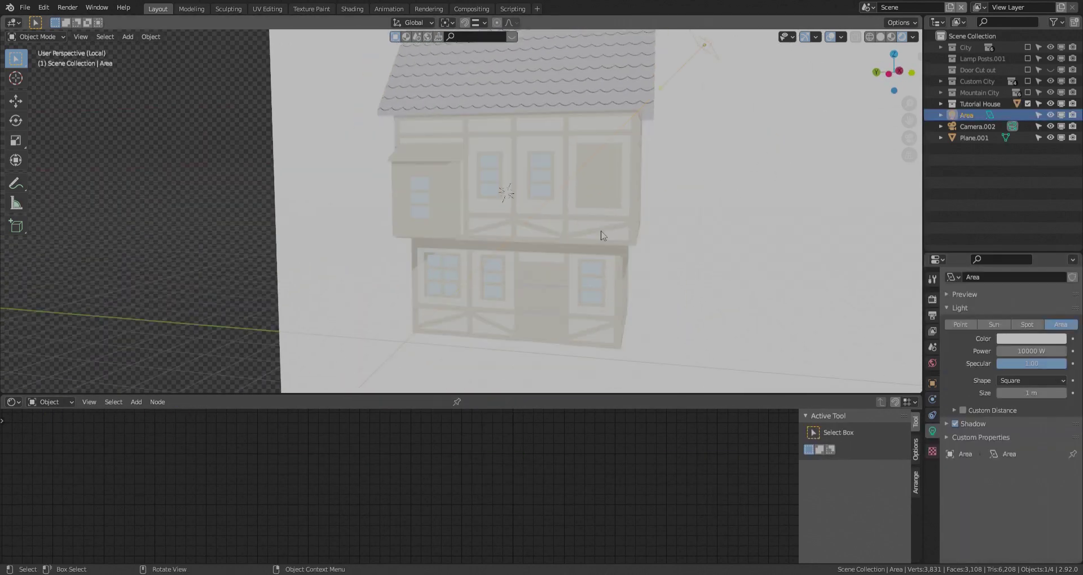
click(993, 324)
click(1030, 351)
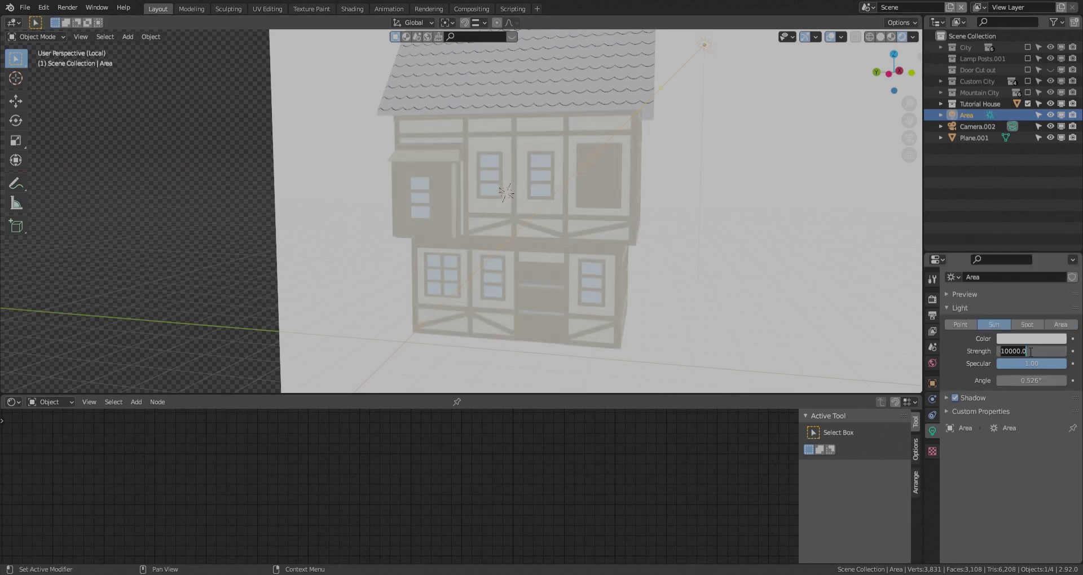
middle_drag(598, 186, 711, 243)
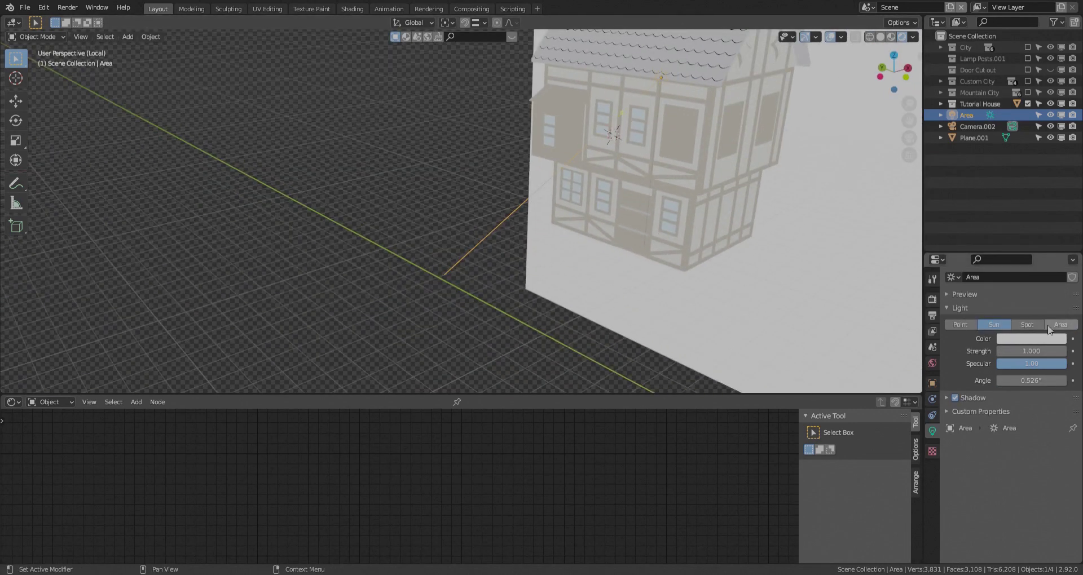
Step: Switch the light back to Area and set its power to 5000 W
click(1060, 324)
click(1052, 351)
text(500)
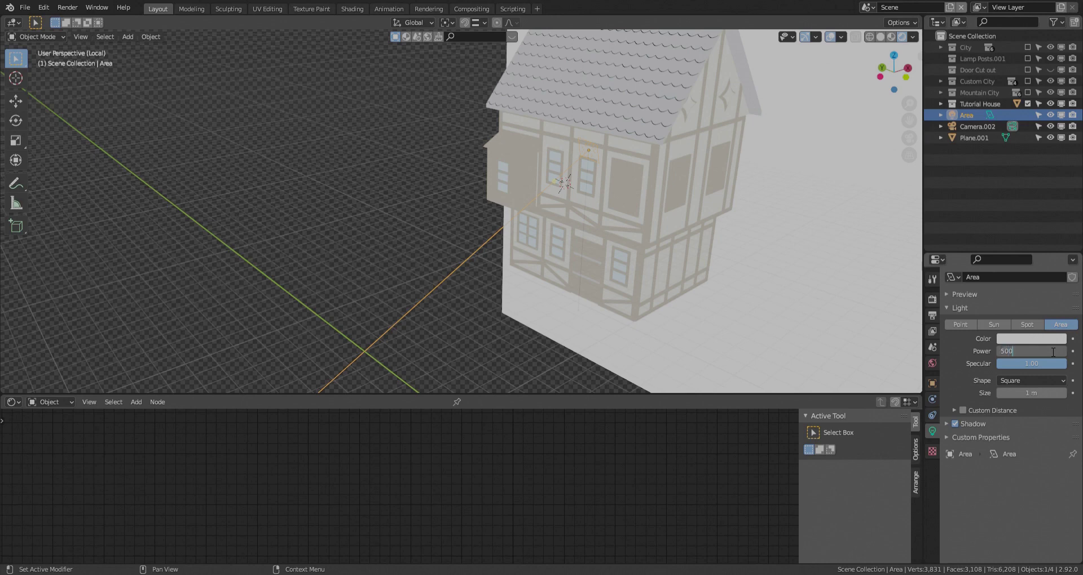
text(0)
key(Return)
Step: Rotate the area light about -41.7° around the Z axis and raise it about 1.74 m
middle_drag(555, 196, 660, 246)
key(r)
key(z)
click(627, 227)
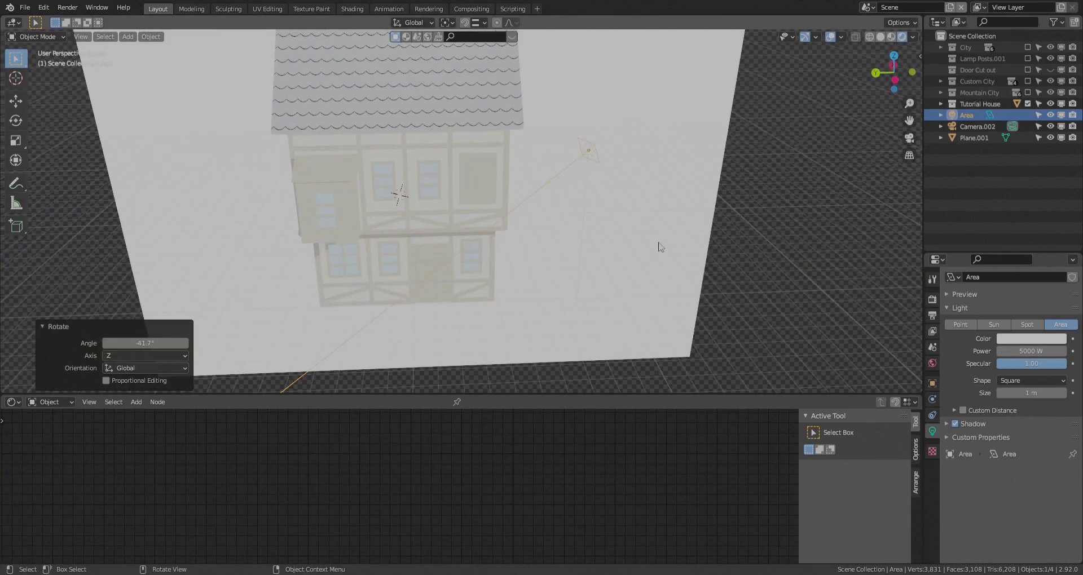
key(g)
key(z)
click(570, 281)
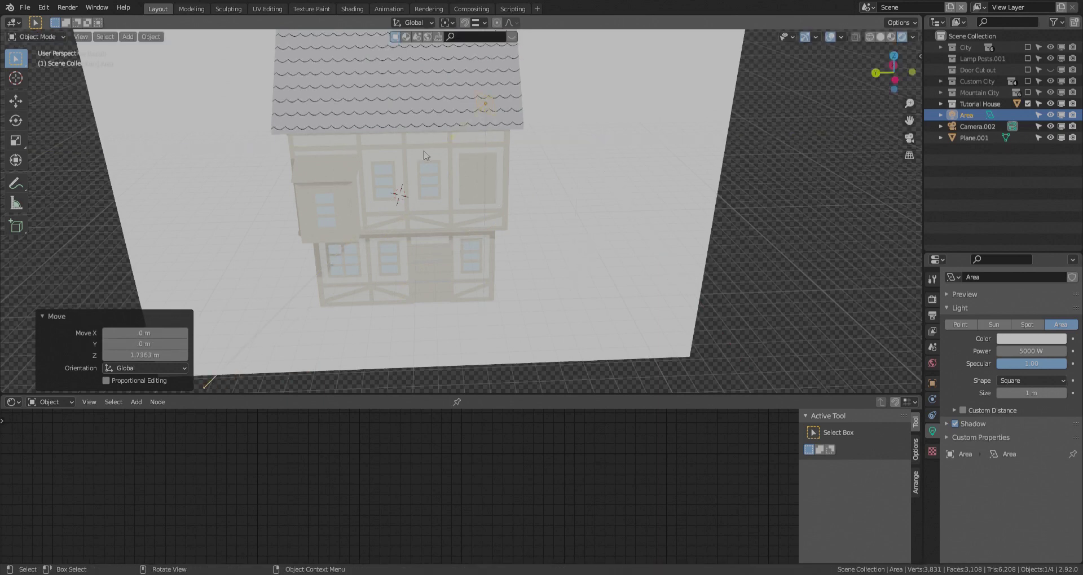
Step: Lower the area light about 2.16 m and move it along the Y axis
scroll(442, 200, up, 5)
middle_drag(442, 201, 475, 86)
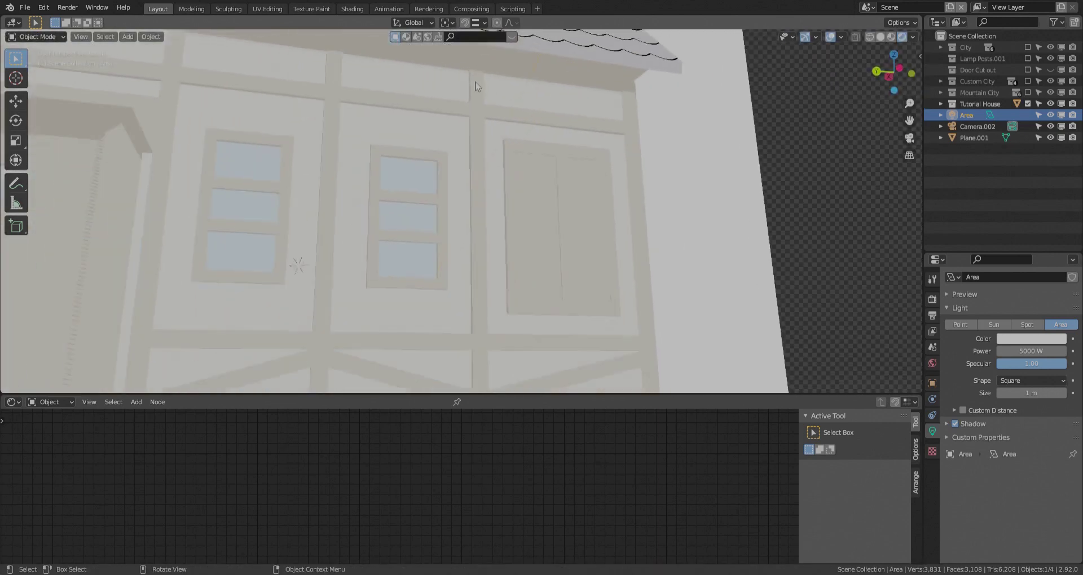
scroll(476, 87, down, 3)
key(g)
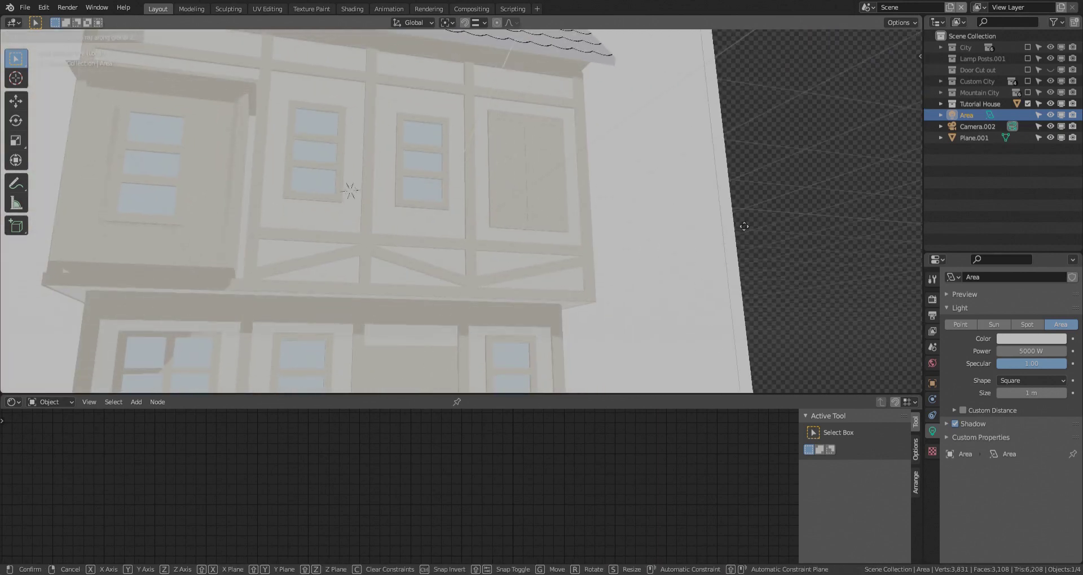
click(635, 315)
scroll(744, 319, down, 5)
key(g)
key(y)
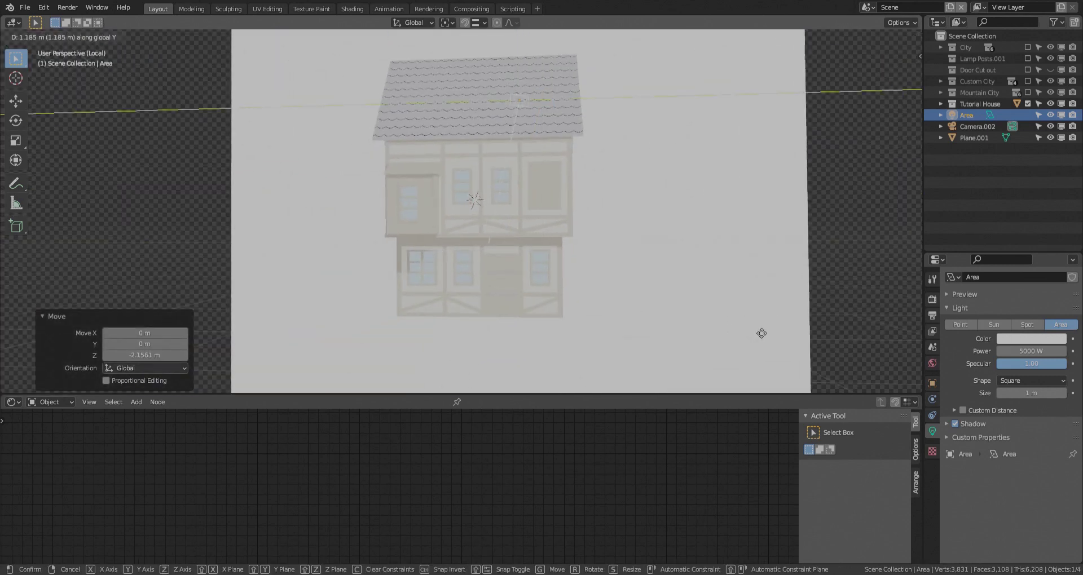
click(764, 354)
Step: Fine-tune the area light's position by about -0.76 m in Z and -0.13 m in X, plus a shift along Y
key(g)
key(z)
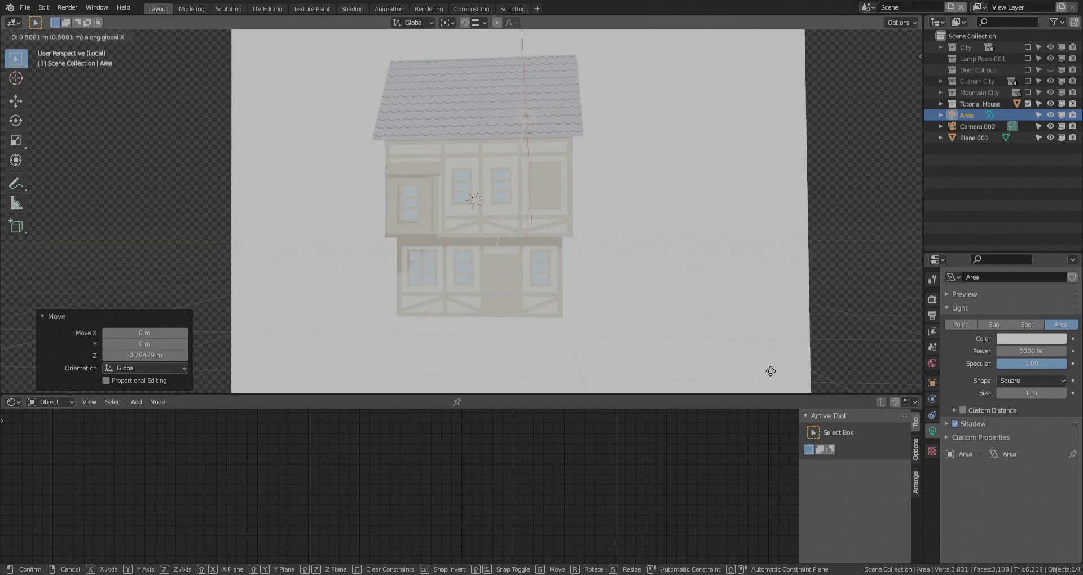
click(772, 369)
key(g)
key(y)
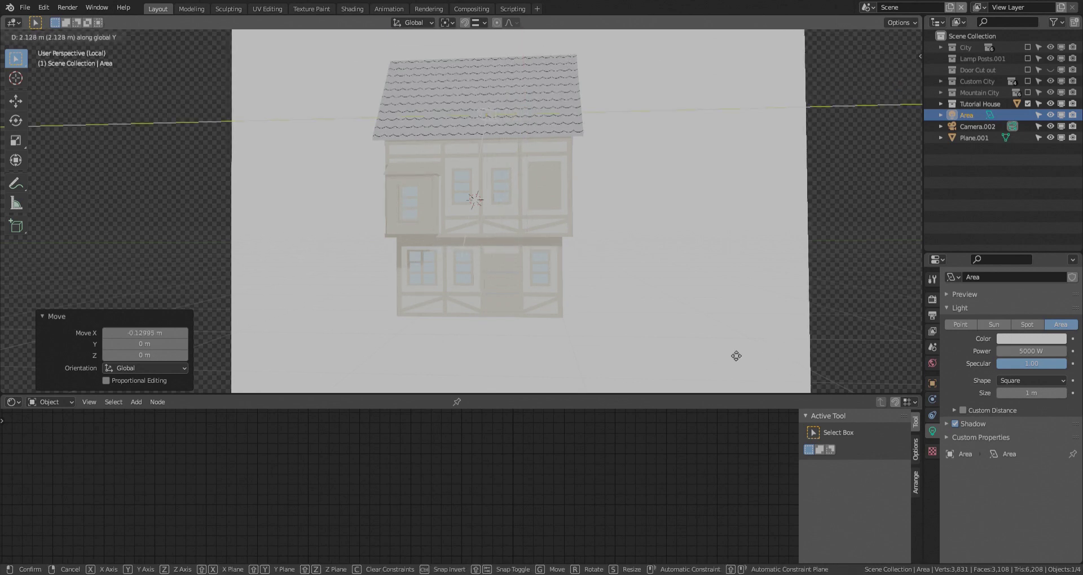
click(788, 356)
Step: Deselect the light and inspect the house's shadows from the side and through the camera
middle_drag(496, 218, 598, 205)
click(598, 206)
middle_drag(242, 263, 198, 276)
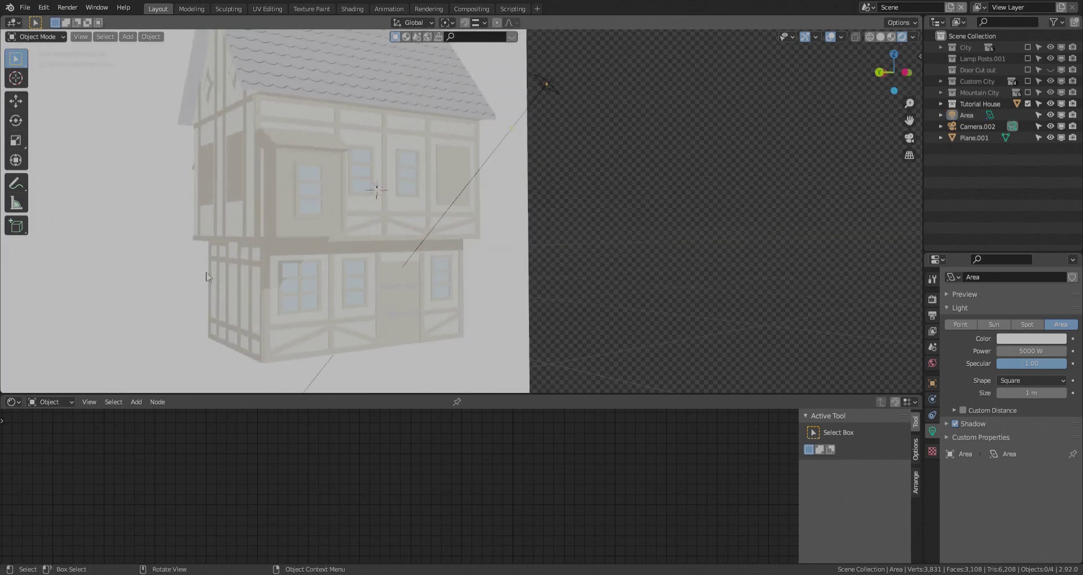
key(KP_0)
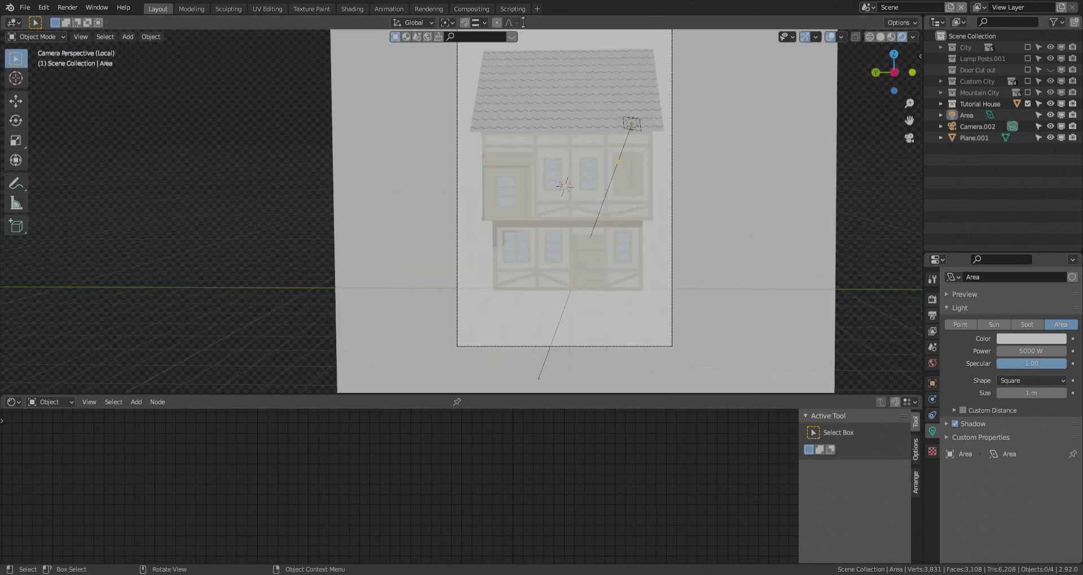
Step: Check the rendered house image and set the area light's shadow Clip Start to 0.1 m
click(448, 9)
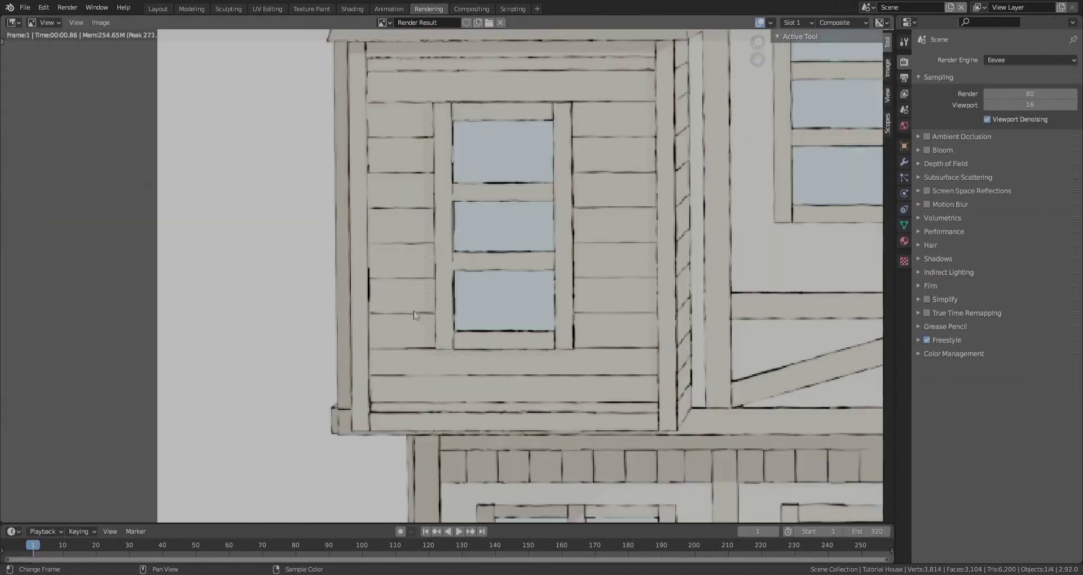
scroll(427, 127, down, 2)
click(157, 9)
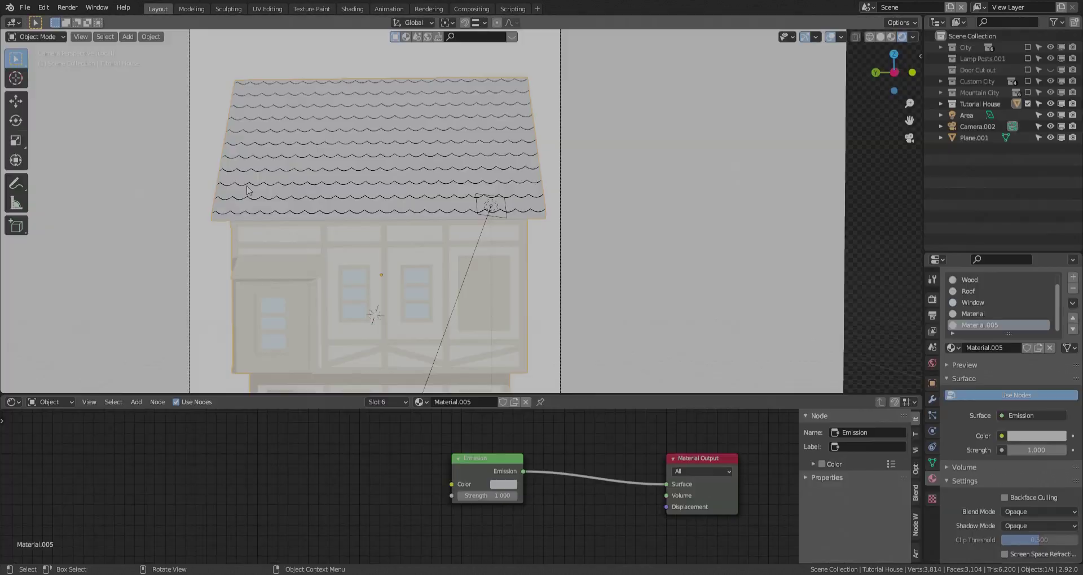
click(528, 179)
click(973, 424)
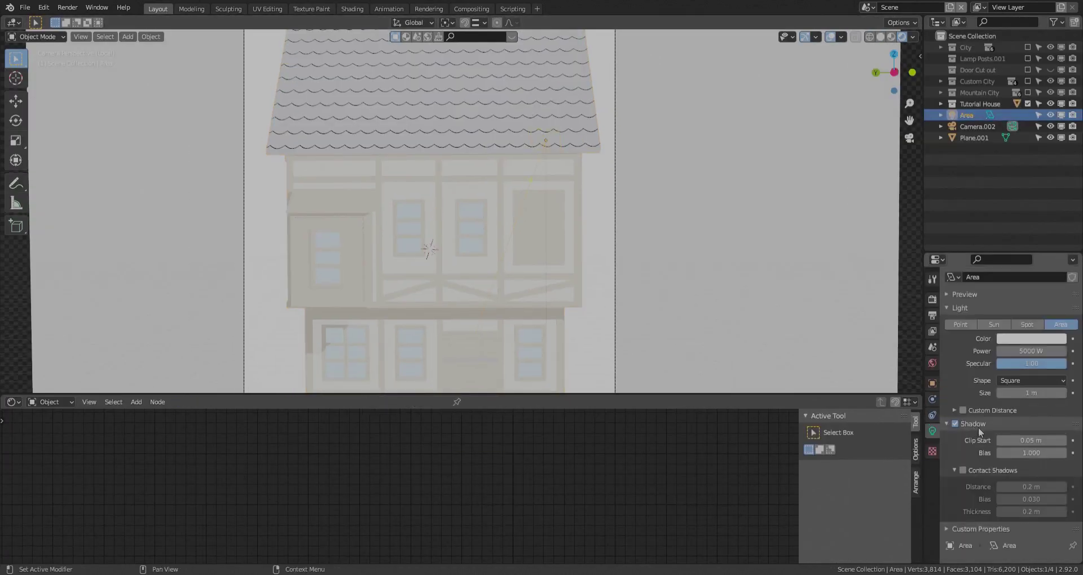
key(Return)
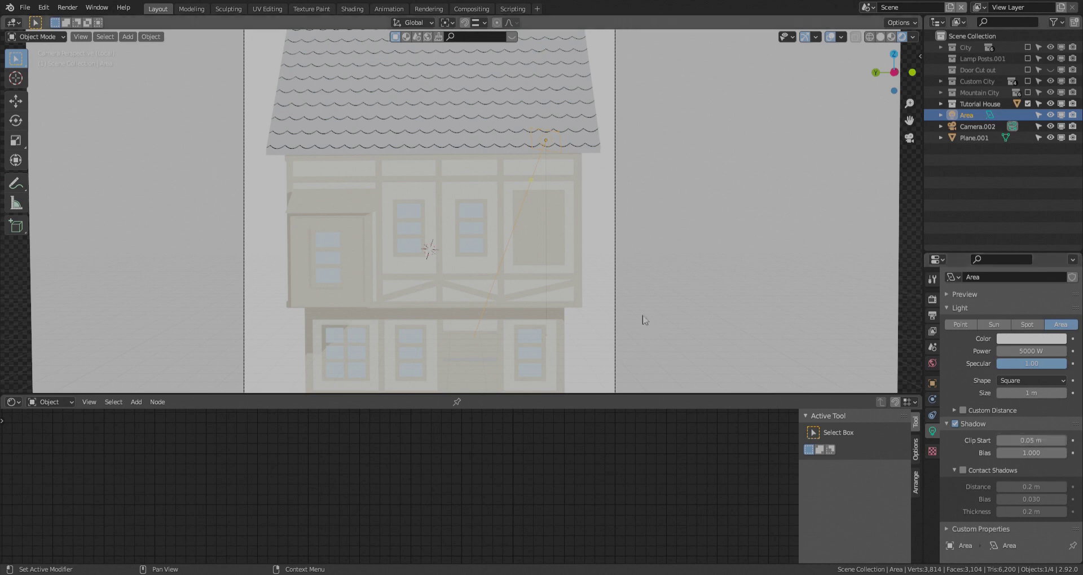
scroll(338, 284, up, 4)
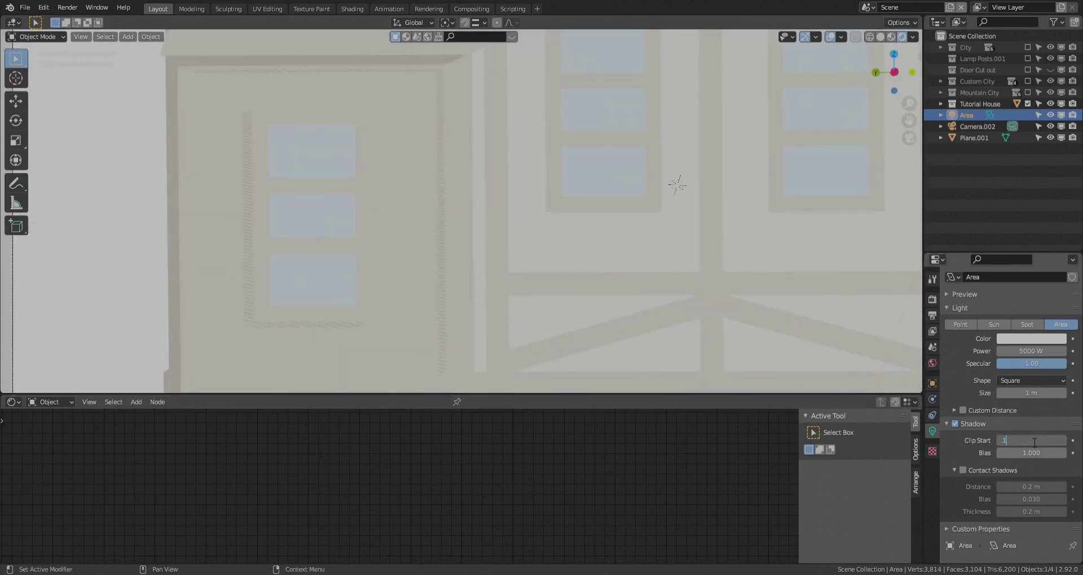
click(1034, 442)
text(.1)
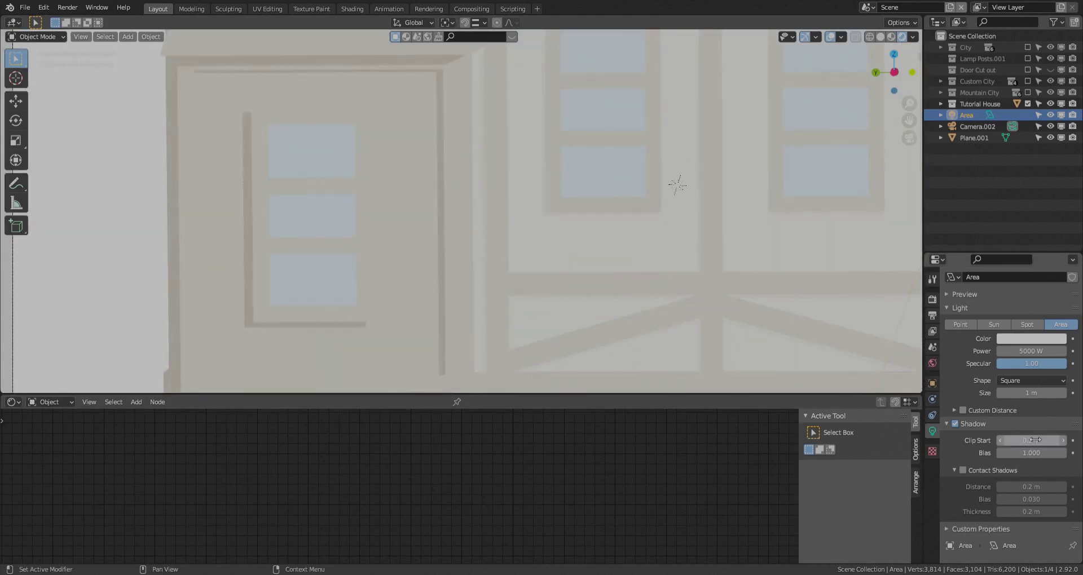
key(Return)
Step: Adjust the height of the area light in front of the roof along the Z axis
scroll(524, 226, down, 5)
shift+middle_drag(515, 185, 497, 236)
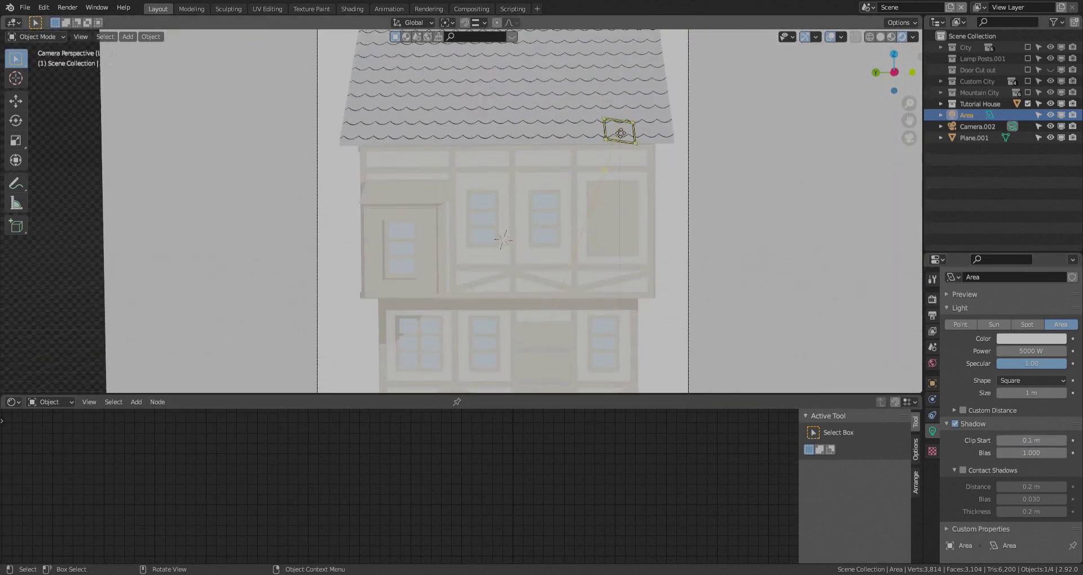
click(618, 136)
click(612, 132)
key(g)
key(z)
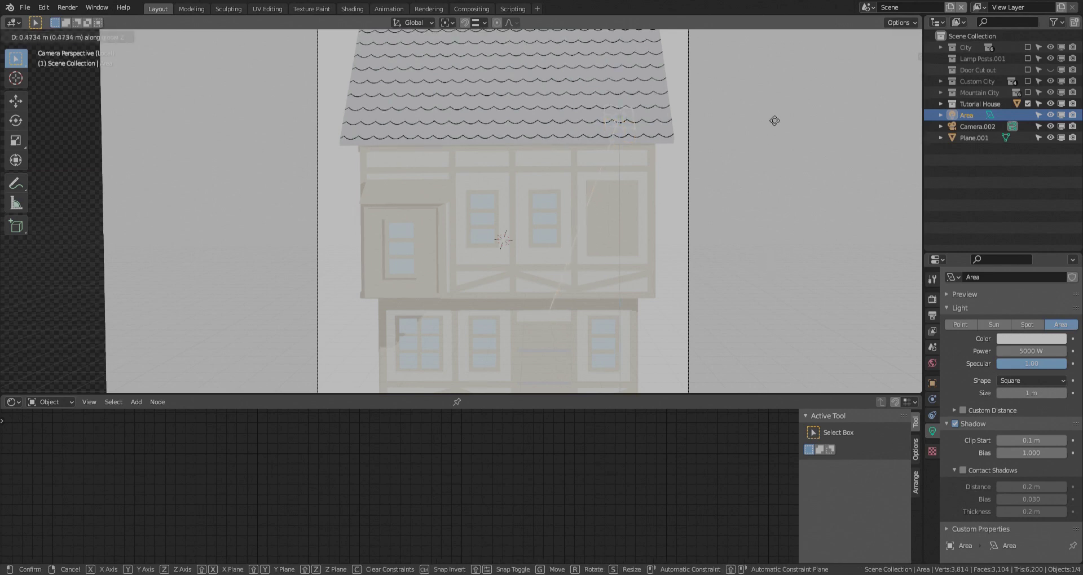
click(780, 257)
key(g)
key(z)
click(790, 165)
Step: Duplicate the area light along the X axis and move the copy along Y to the house's side
middle_drag(646, 190, 315, 143)
key(shift+d)
key(x)
click(765, 356)
key(g)
key(y)
click(685, 115)
Step: Shift the duplicated area light along X and raise it about 2.12 m
middle_drag(685, 115, 597, 161)
key(g)
key(x)
click(527, 137)
middle_drag(527, 137, 642, 217)
key(g)
key(z)
click(654, 148)
Step: Hide the duplicated area light to compare its effect on the house, and undo the hiding
middle_drag(497, 223, 551, 227)
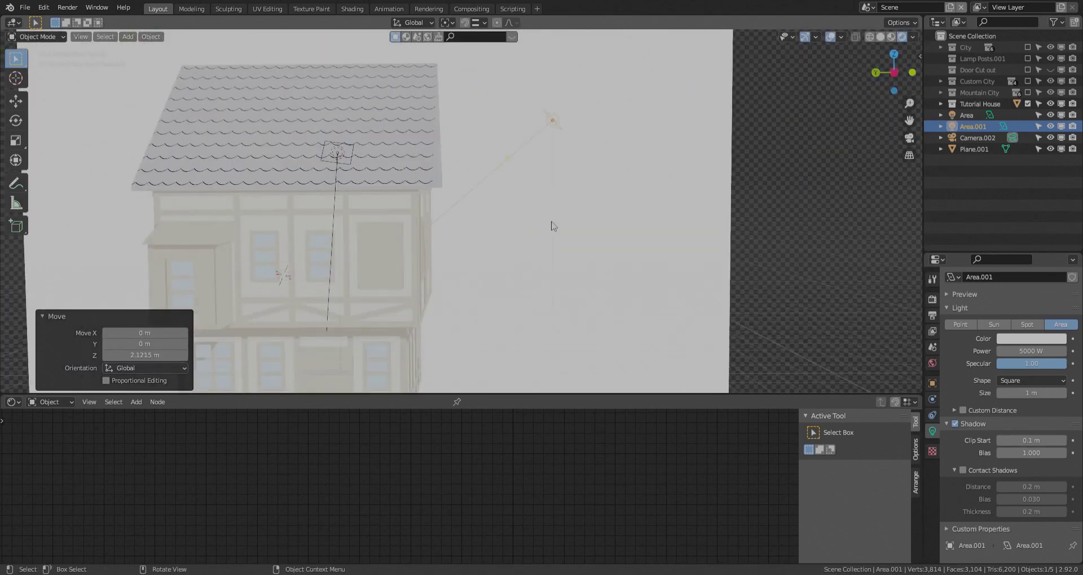
scroll(512, 249, down, 2)
key(h)
key(ctrl+z)
scroll(491, 257, up, 2)
shift+middle_drag(490, 256, 560, 196)
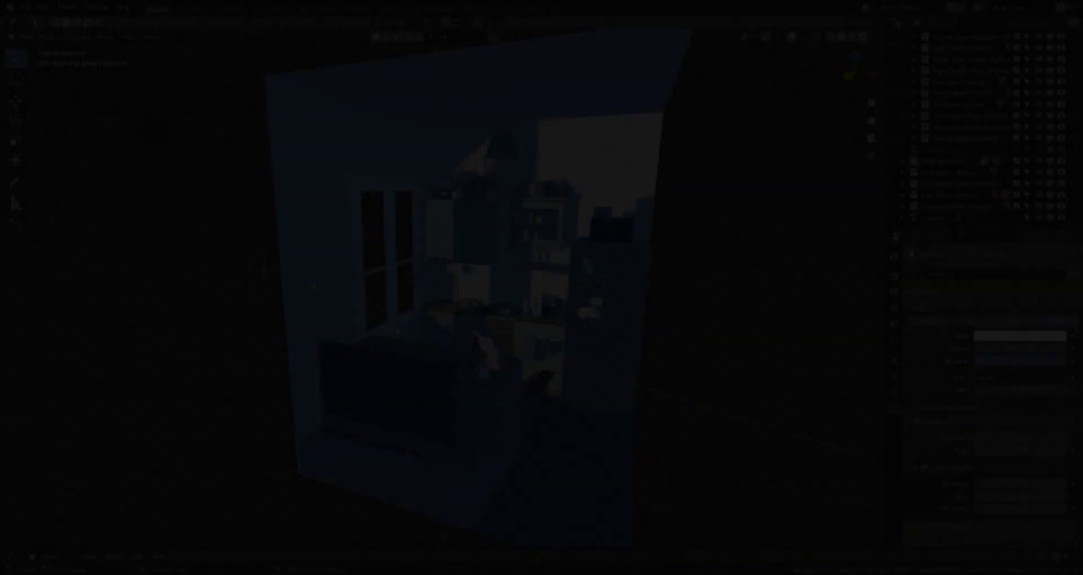
Step: In the Basic Interior scene, move the area light outside the window about 0.57 m along Z, plus shifts along X and Y
key(g)
key(z)
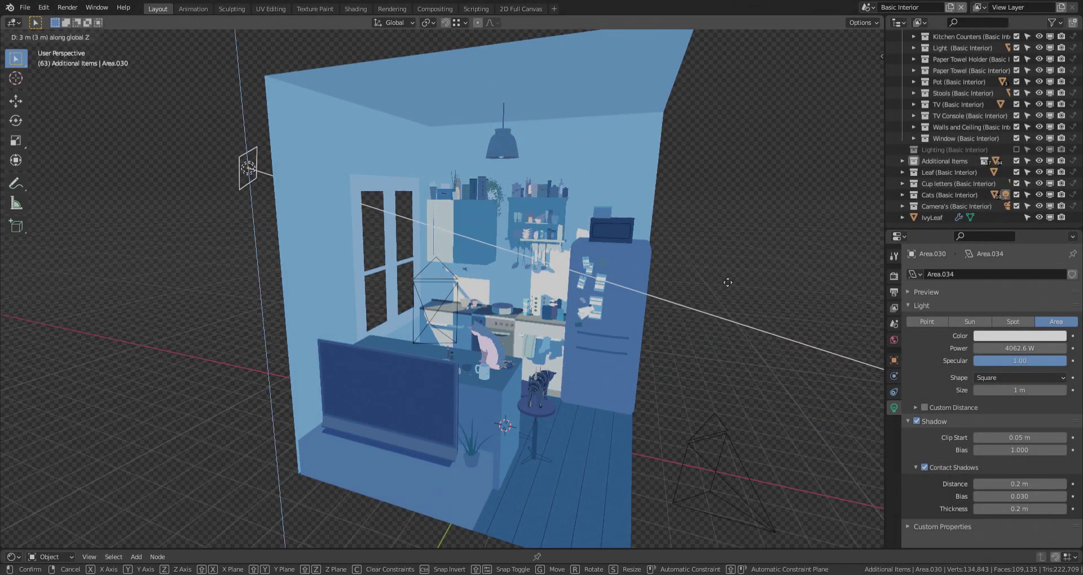
click(710, 357)
key(x)
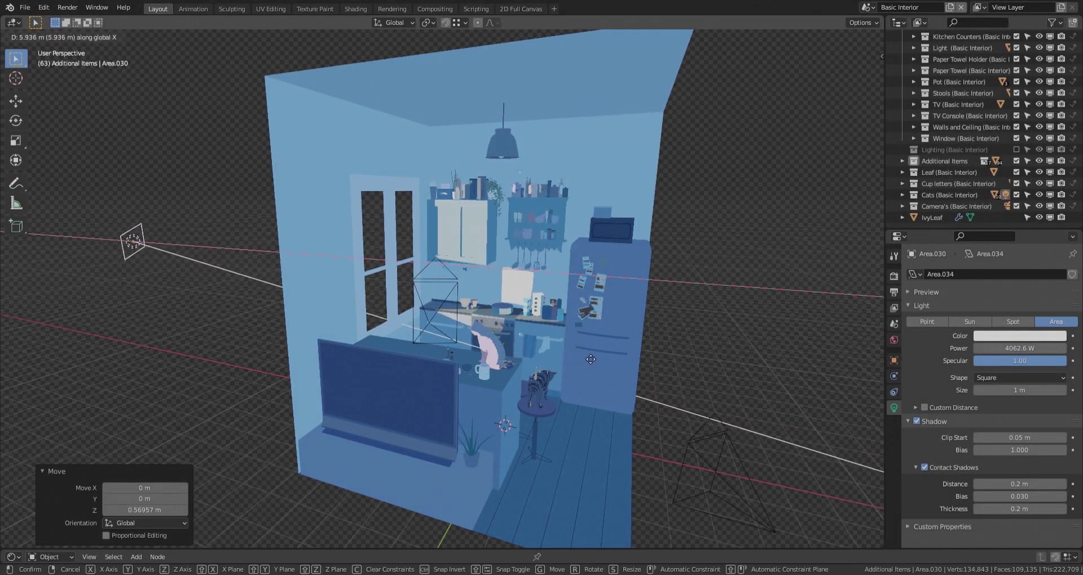
click(702, 407)
key(g)
key(y)
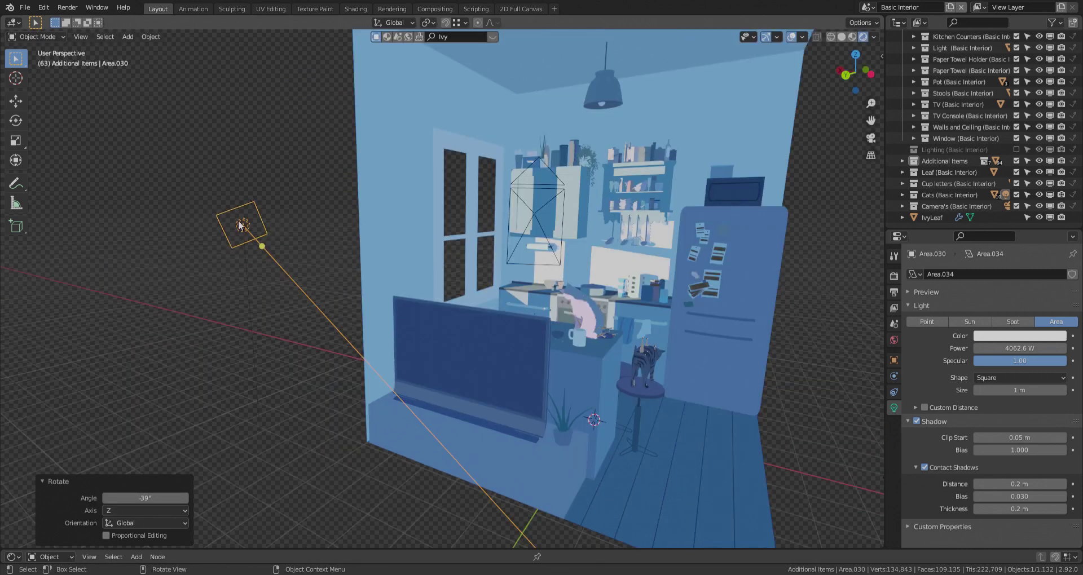
Step: Delete the area light outside the room and enable the Lighting (Basic Interior) collection
key(Delete)
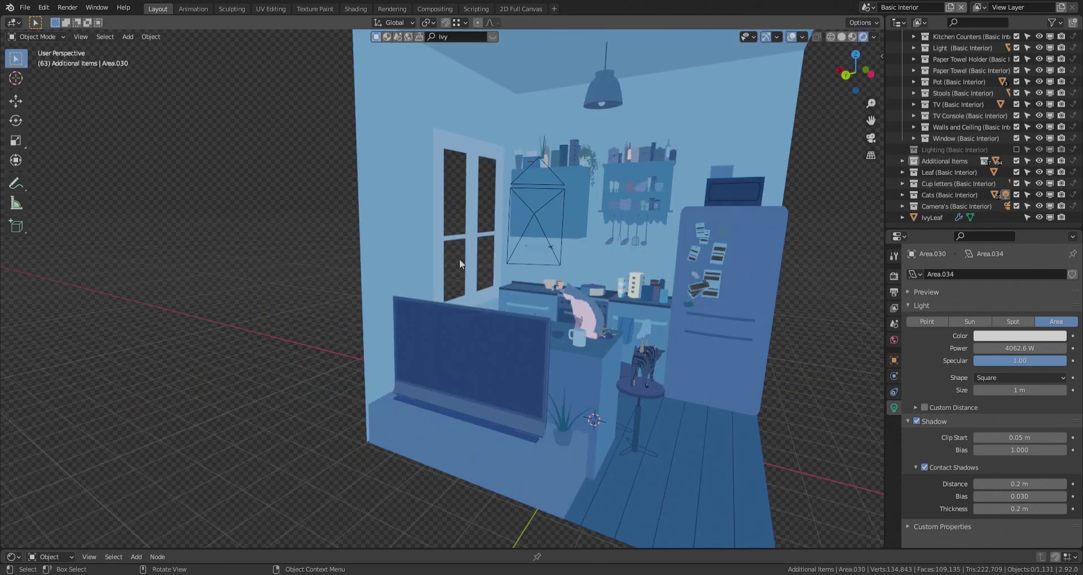
click(1016, 149)
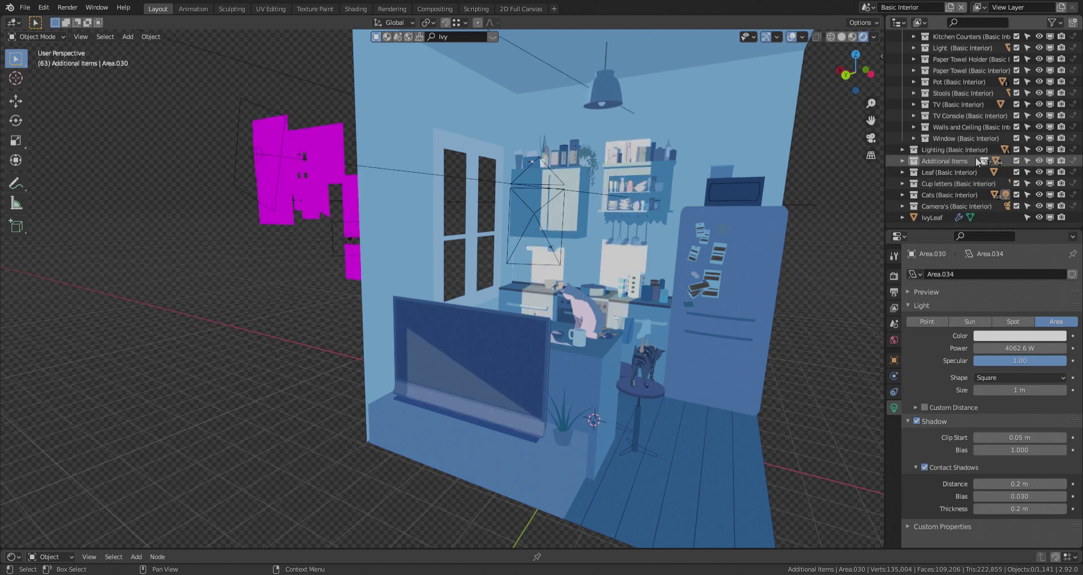
Step: Delete the large magenta cutout plane that shapes the light outside the interior's window
scroll(519, 255, down, 4)
middle_drag(569, 222, 514, 235)
scroll(442, 295, up, 5)
click(562, 317)
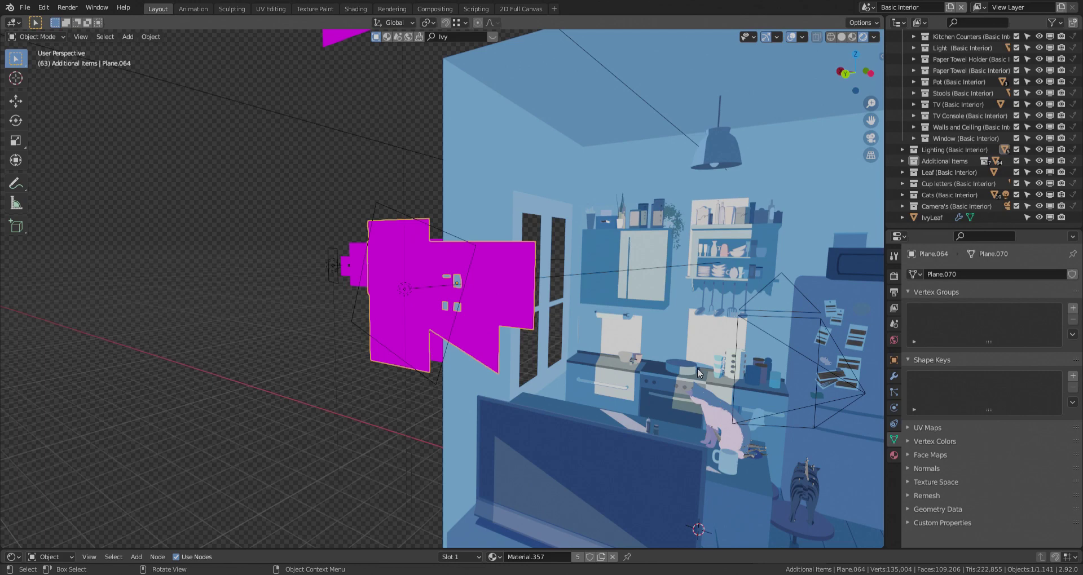
key(Delete)
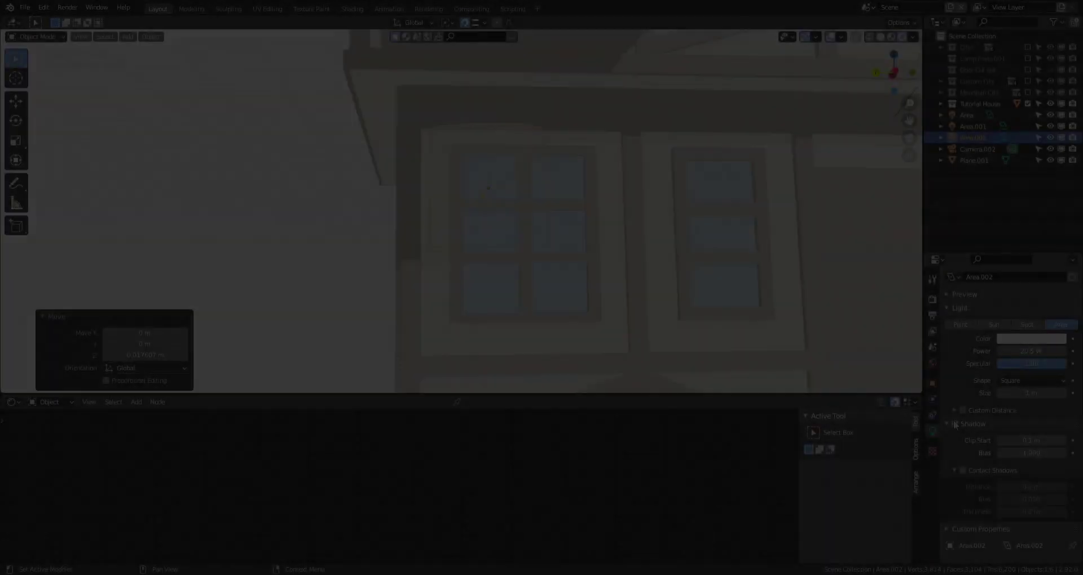
Step: In the house scene, adjust the lower-left window light's height and shift it about 0.12 m along X
key(g)
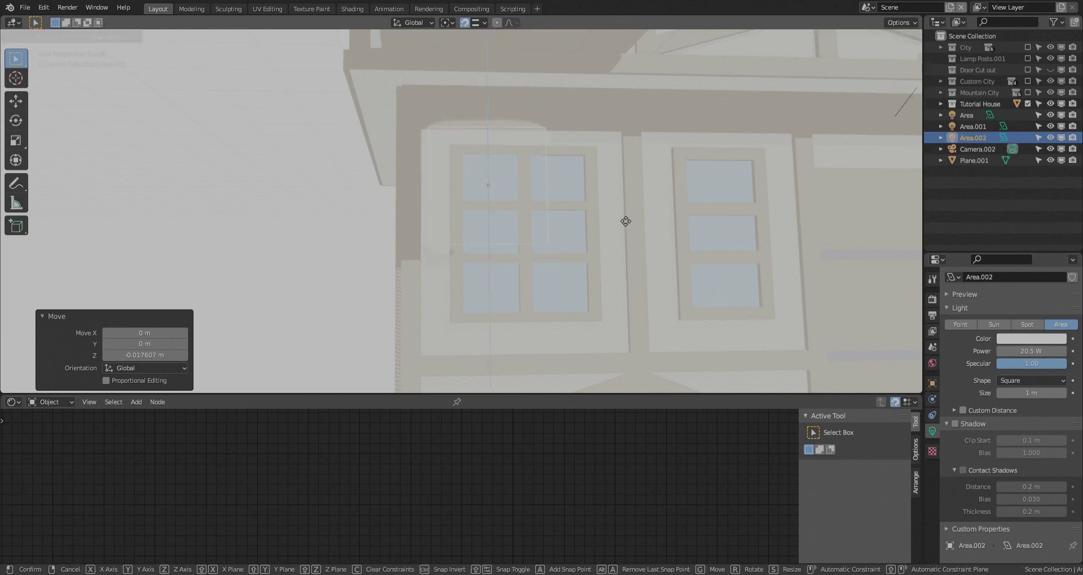
click(536, 207)
key(g)
key(x)
click(456, 150)
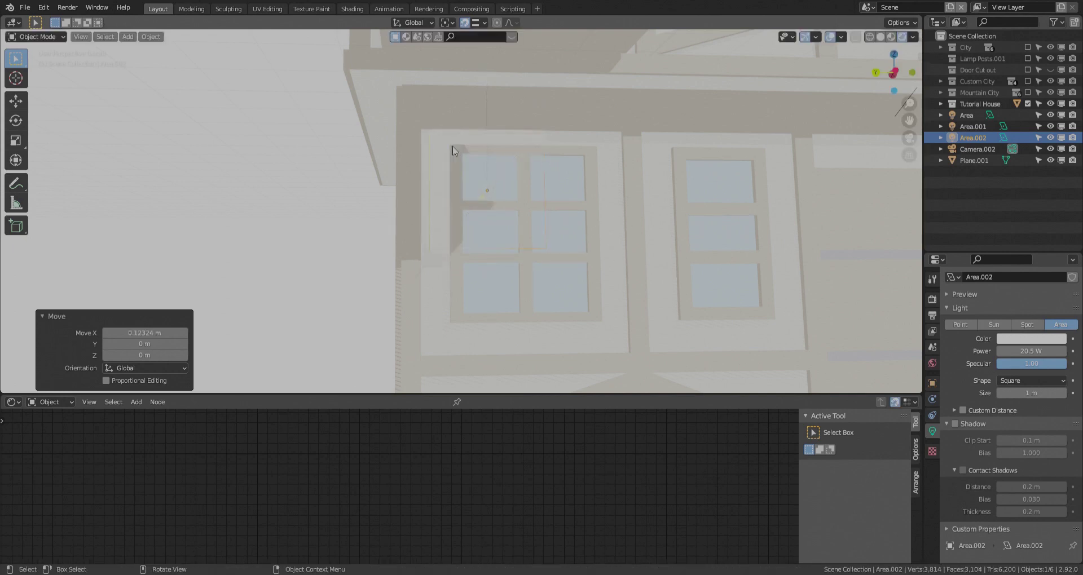
Step: Reposition the window light along X and lower it about 0.11 m
key(g)
key(x)
click(376, 253)
key(g)
key(z)
click(86, 276)
Step: Scale the window light by about 1.092 and move it along the Z axis
key(s)
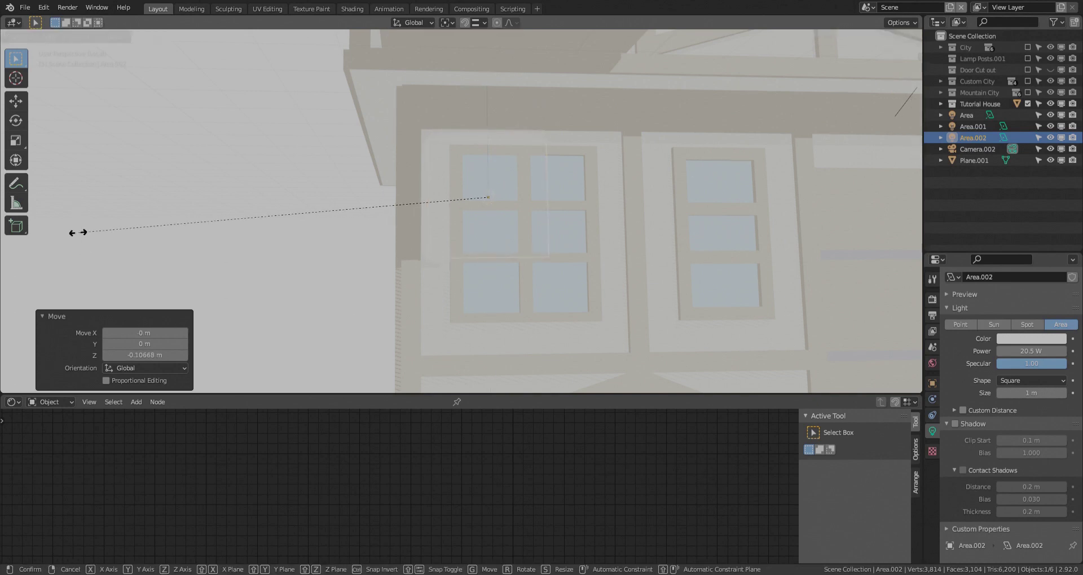
key(g)
key(y)
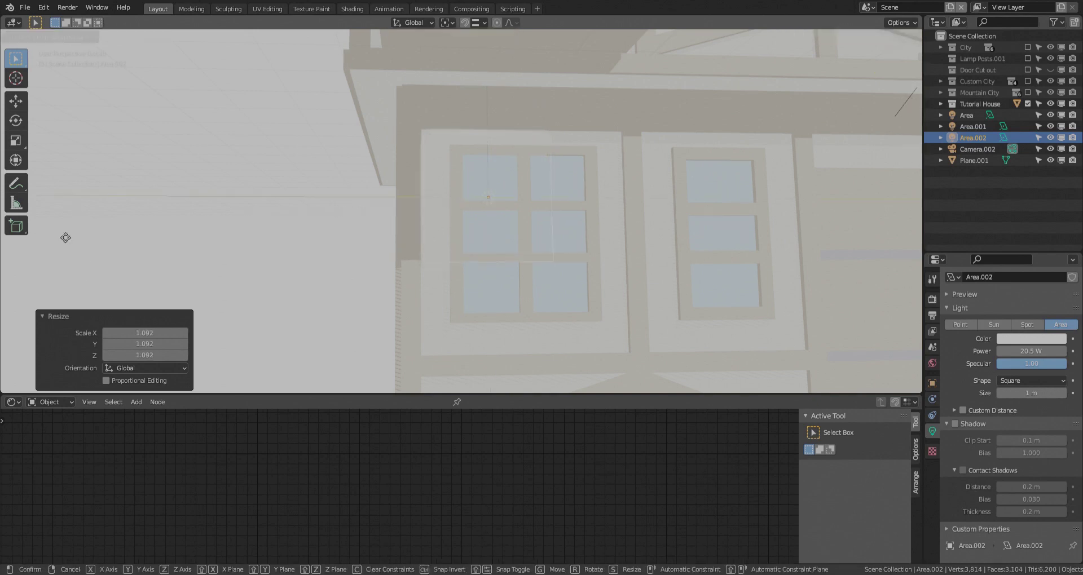
key(z)
click(886, 272)
Step: Resize the window light along Z and lower it about 0.04 m
key(s)
key(Escape)
key(s)
key(z)
click(686, 218)
key(g)
key(z)
click(704, 272)
Step: Raise the window light about 0.05 m along the Z axis
middle_drag(609, 222, 461, 211)
key(g)
key(y)
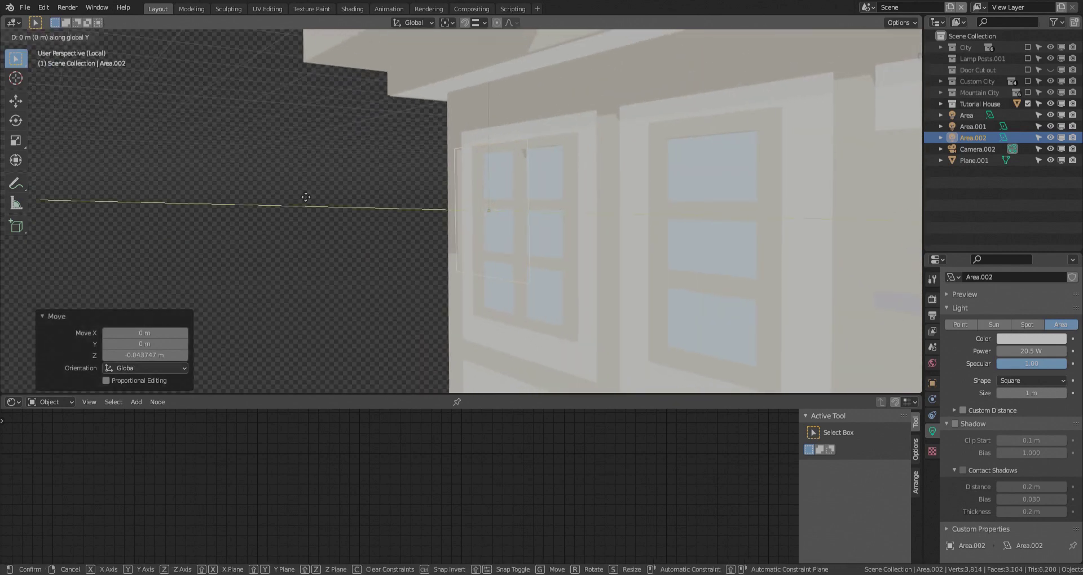
key(z)
click(393, 148)
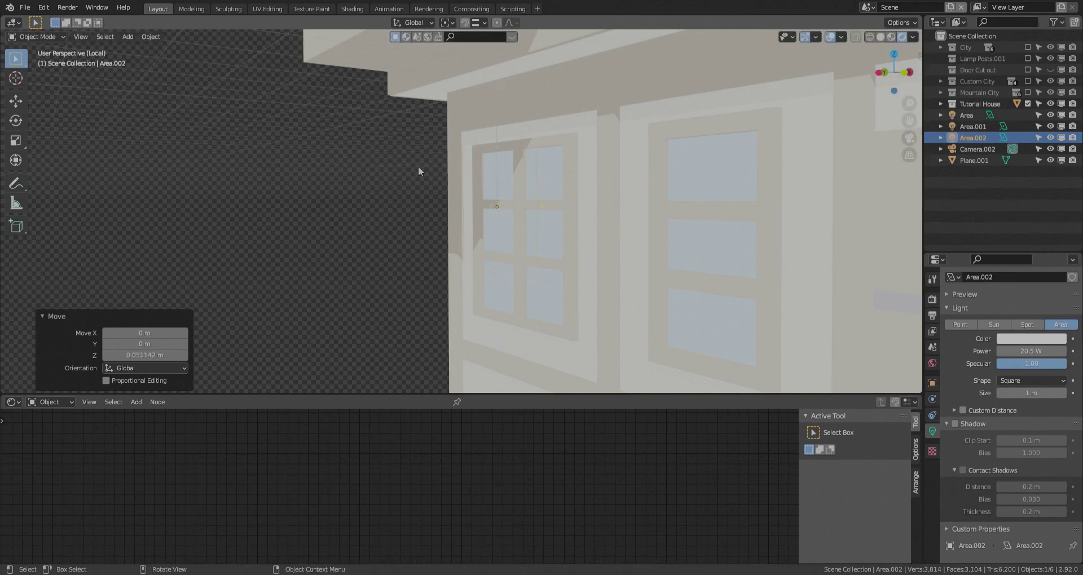
Step: Set the window light's power to 7.6 W and shift it along the Y axis
middle_drag(392, 148, 515, 184)
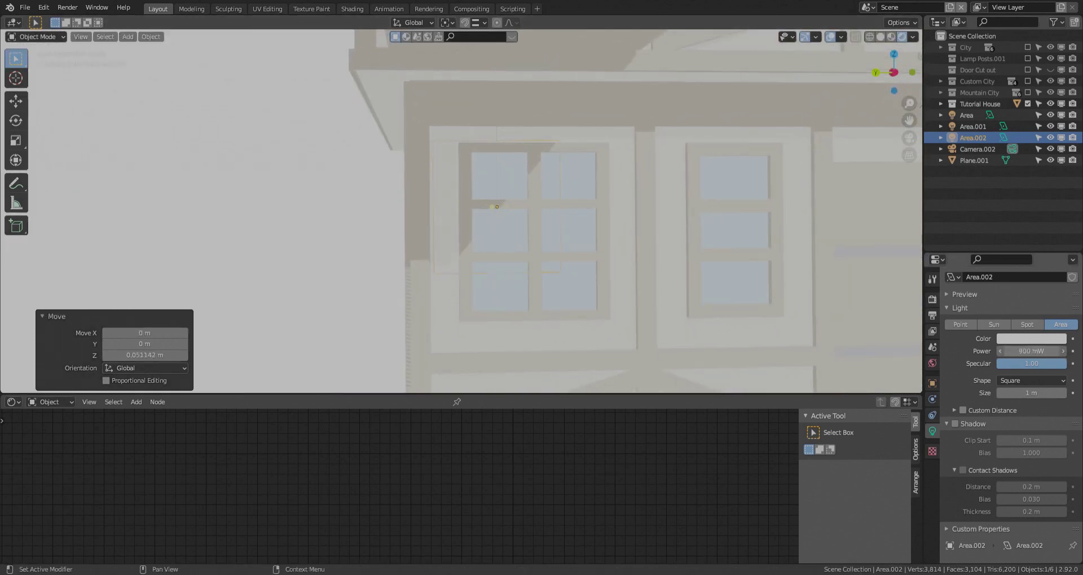
scroll(474, 202, up, 2)
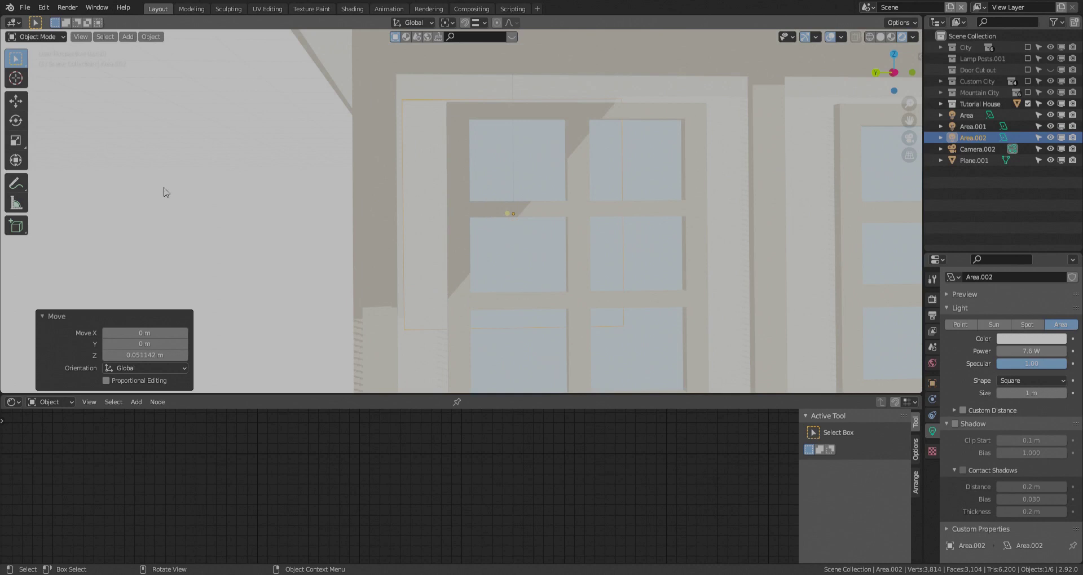
key(g)
key(y)
click(112, 198)
Step: Duplicate the window light and place the copy along the X axis
scroll(469, 237, down, 7)
middle_drag(472, 237, 201, 102)
key(shift+d)
key(x)
click(594, 257)
Step: Select the original window light, Area.002, and move it along the Y axis
click(444, 180)
scroll(445, 158, up, 1)
click(445, 161)
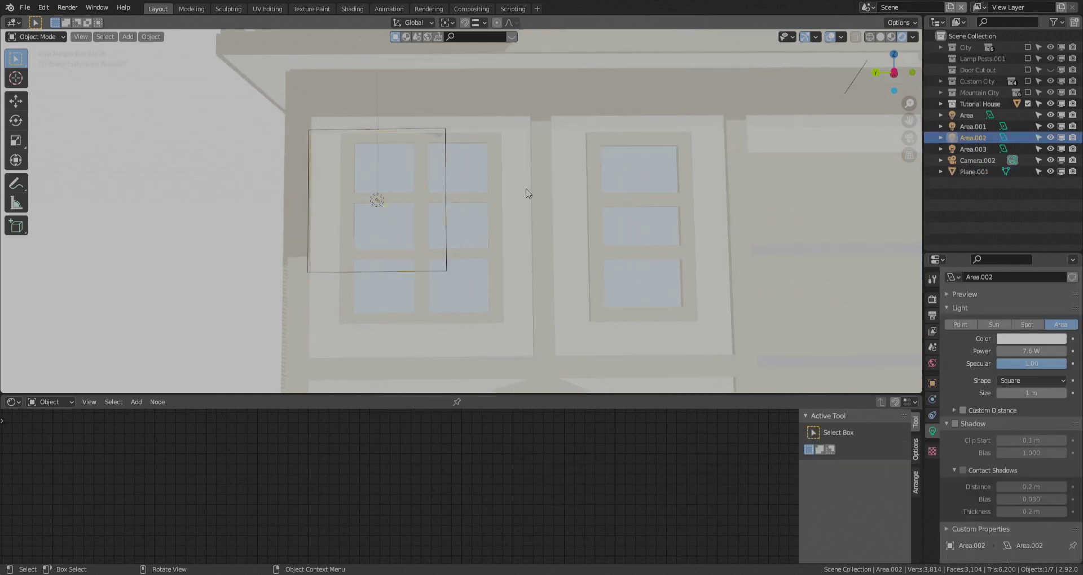
key(g)
key(y)
click(608, 212)
Step: Select the duplicated window light, Area.003, and move it along the X axis
scroll(457, 181, up, 3)
middle_drag(456, 181, 563, 187)
click(406, 175)
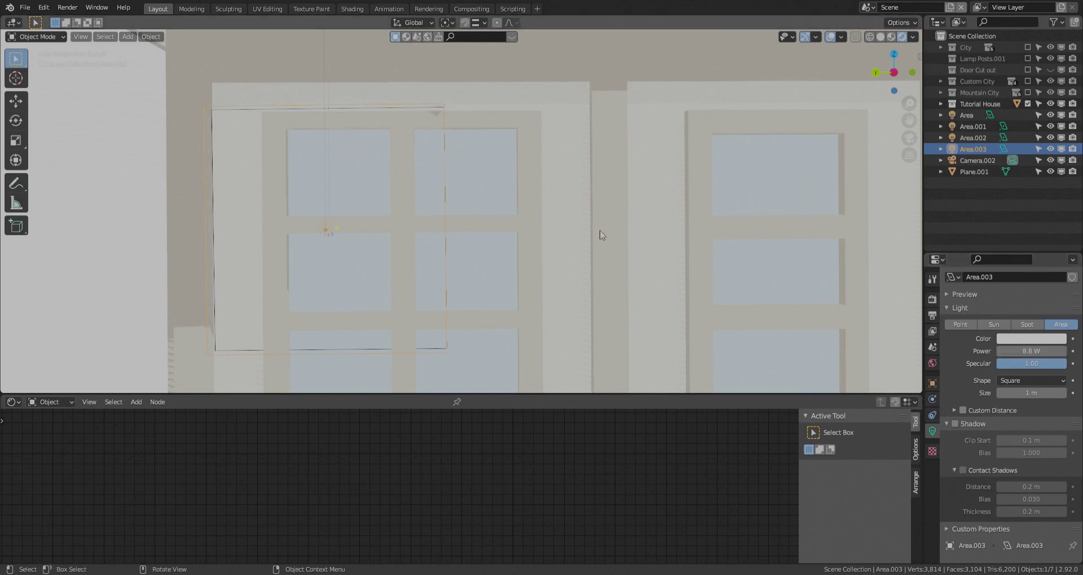
key(g)
key(x)
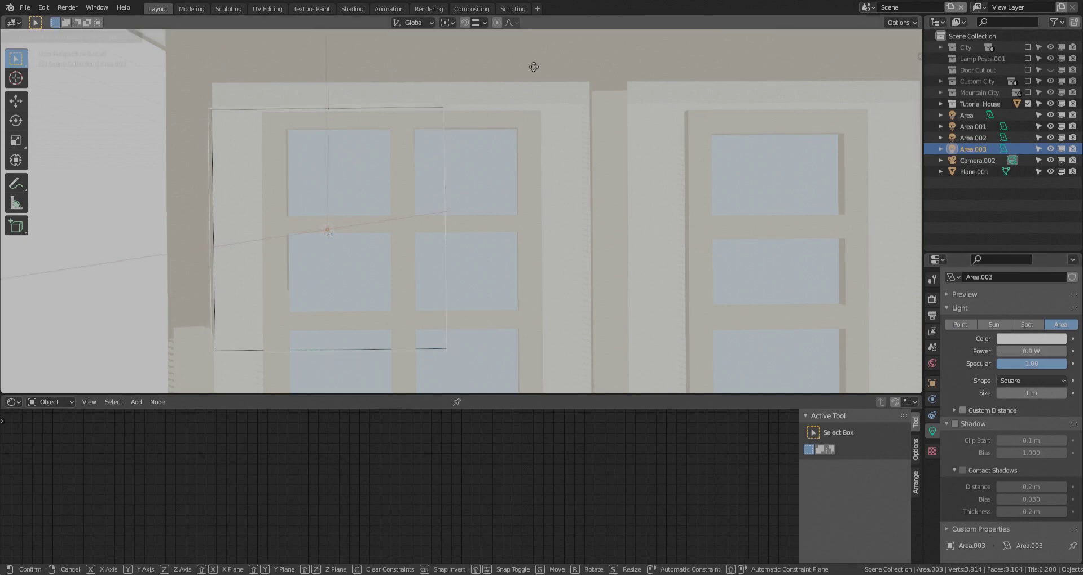
click(533, 62)
Step: Examine the house's lighting through the camera and in the rendered image, including the lower-floor windows
scroll(438, 303, down, 10)
click(800, 310)
scroll(621, 287, down, 1)
shift+middle_drag(529, 269, 461, 244)
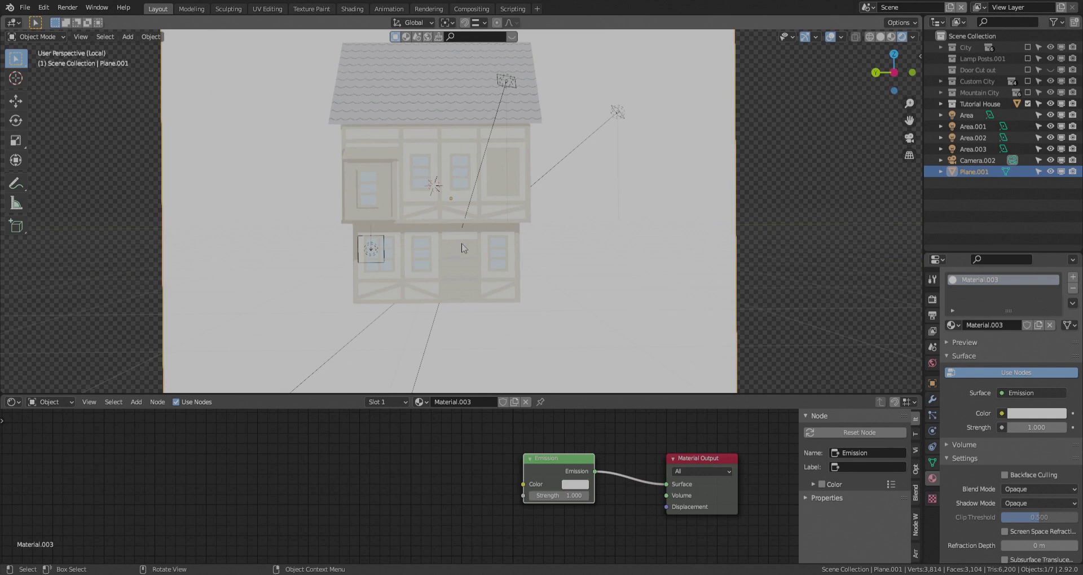
key(KP_0)
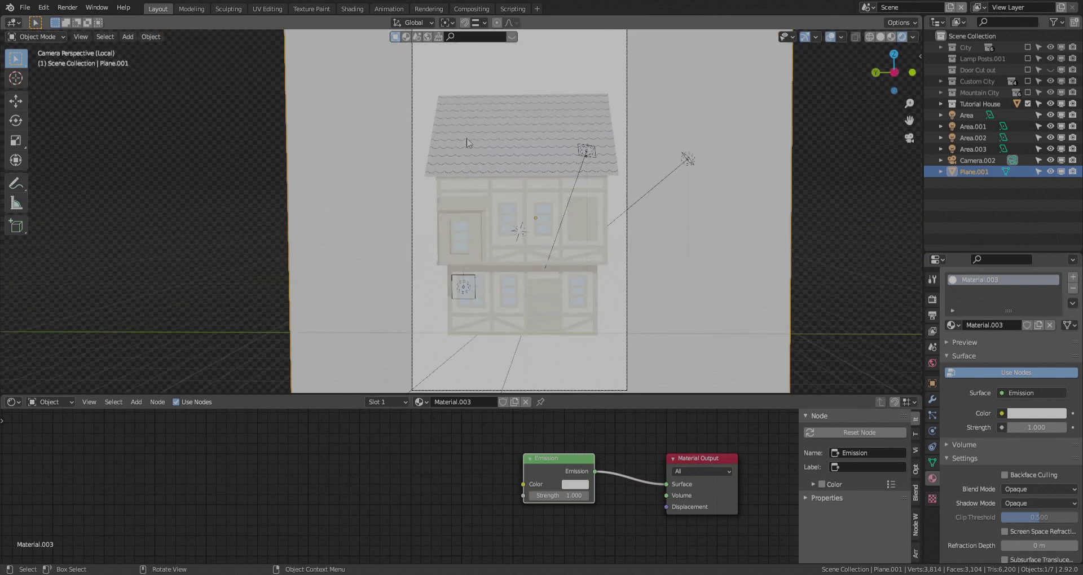
click(469, 9)
click(429, 9)
scroll(495, 179, down, 4)
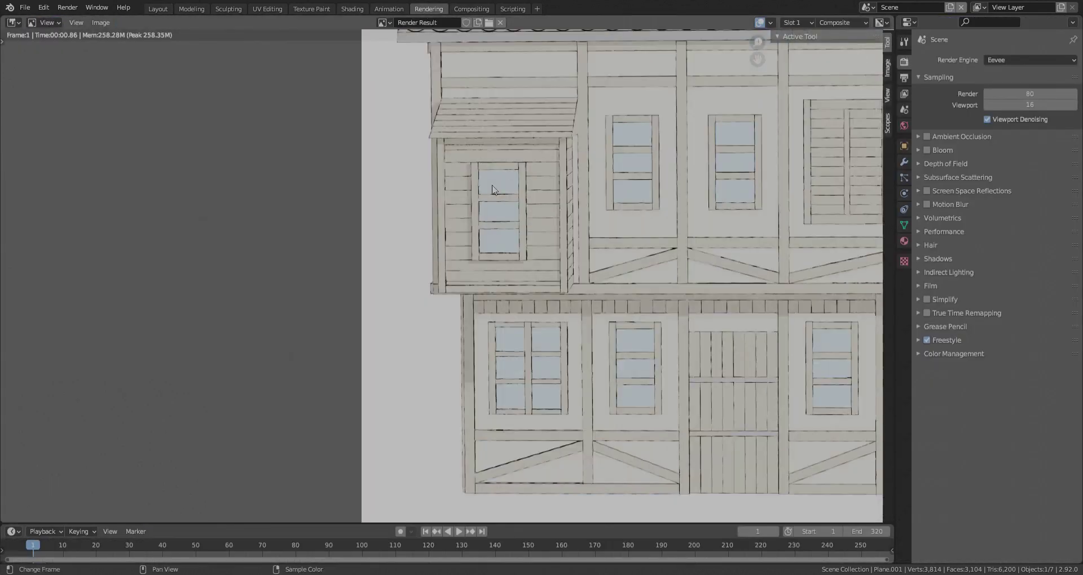
middle_drag(556, 341, 449, 289)
scroll(471, 275, up, 2)
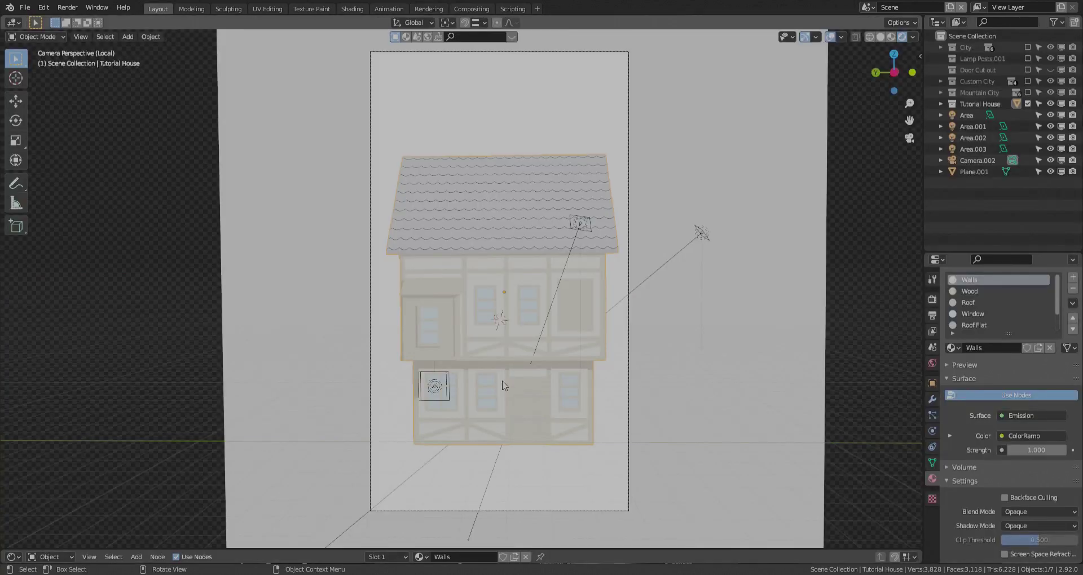
Step: Scale the window light Area.003 by about 1.465 along Y, with its power at 10 W
scroll(483, 339, up, 4)
shift+middle_drag(455, 418, 372, 361)
scroll(466, 355, up, 4)
click(466, 355)
scroll(430, 357, up, 2)
key(s)
key(y)
click(783, 432)
Step: Move the widened window light about 0.045 m along the Y axis
shift+middle_drag(783, 433, 677, 405)
scroll(676, 404, up, 2)
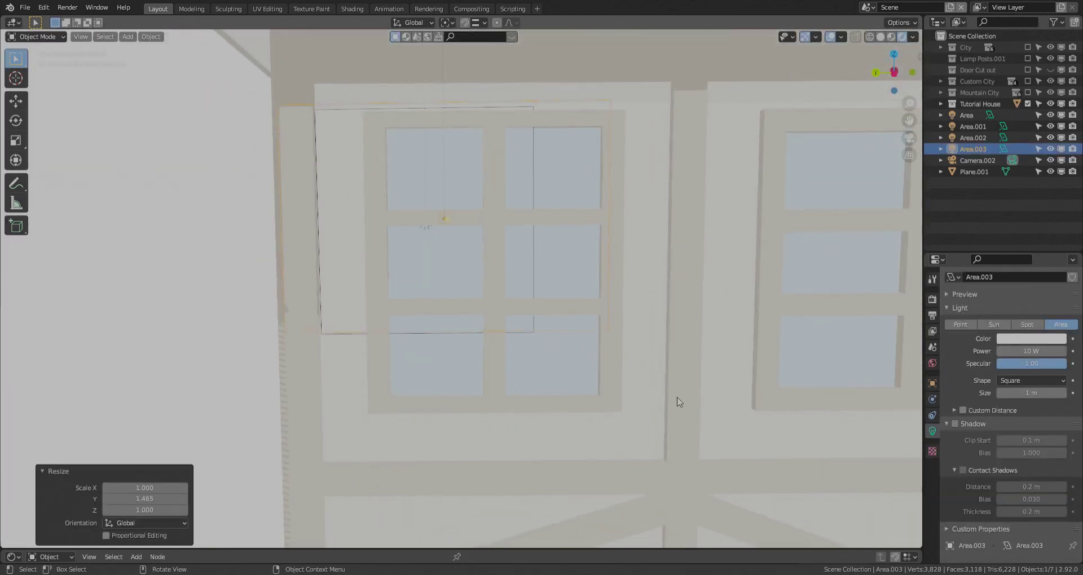
key(g)
key(Escape)
scroll(503, 365, down, 6)
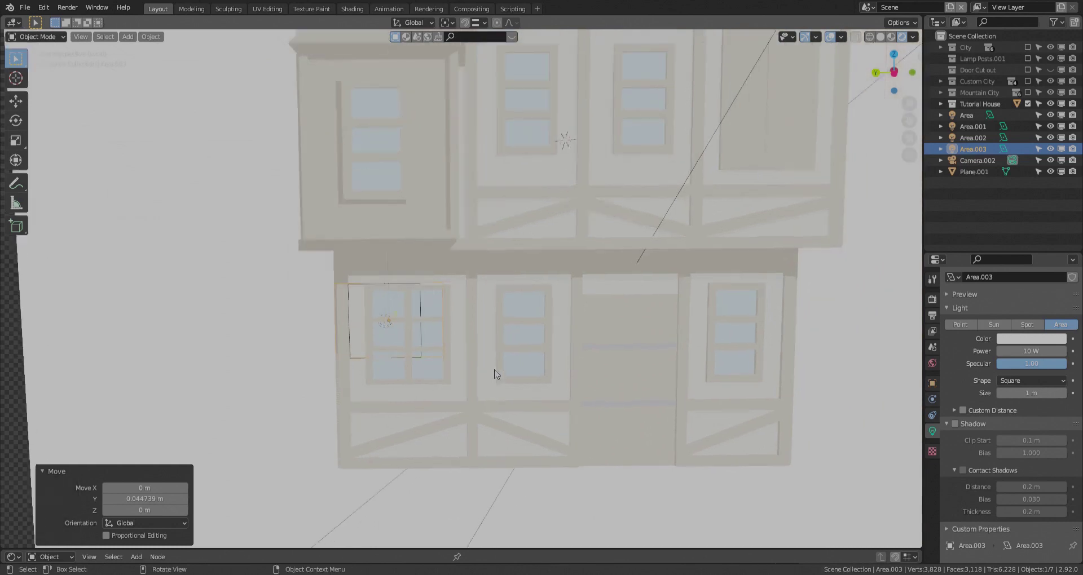
scroll(454, 360, up, 5)
click(454, 360)
scroll(449, 361, up, 6)
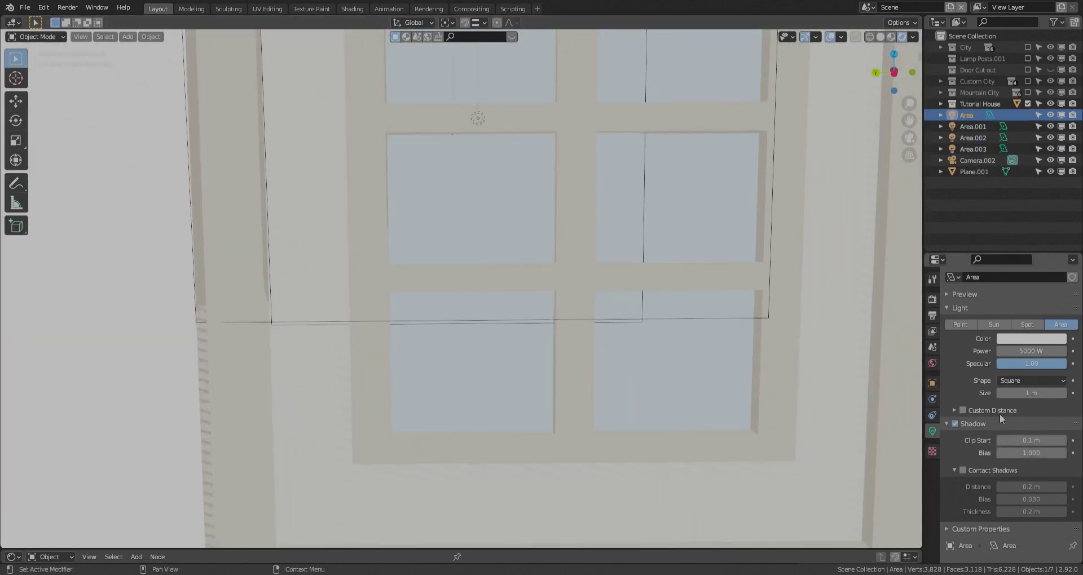
key(Return)
Step: Add a vertical loop cut to the house wall along the outer edge of the lower-left window frame
scroll(374, 372, down, 3)
middle_drag(374, 372, 382, 391)
scroll(382, 391, up, 2)
click(383, 369)
click(846, 245)
key(Tab)
key(Tab)
click(373, 354)
key(Tab)
key(ctrl+r)
click(376, 352)
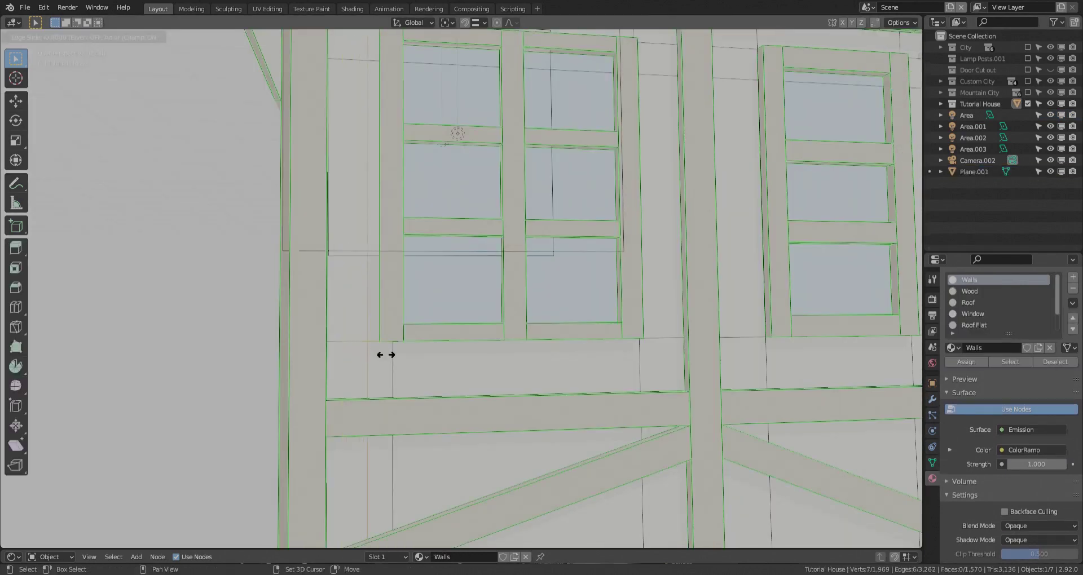
click(385, 355)
middle_drag(385, 355, 380, 242)
scroll(381, 242, down, 2)
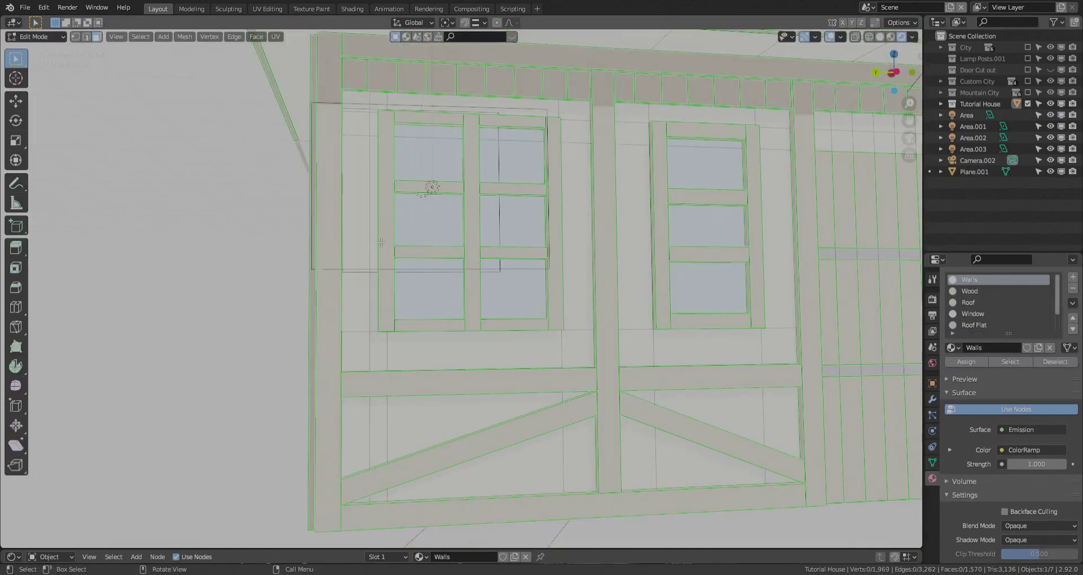
Step: Select the wall strip beside the lower-left window and give it a new material in its own slot
click(1072, 277)
shift+click(373, 301)
click(992, 347)
Step: Replace the new material's default shader with an Emission shader connected to the Material Output's Surface
drag(307, 549, 363, 405)
click(562, 460)
key(x)
key(shift+a)
click(552, 433)
text(e)
key(Return)
click(511, 468)
drag(579, 483, 666, 487)
key(Tab)
scroll(554, 340, down, 2)
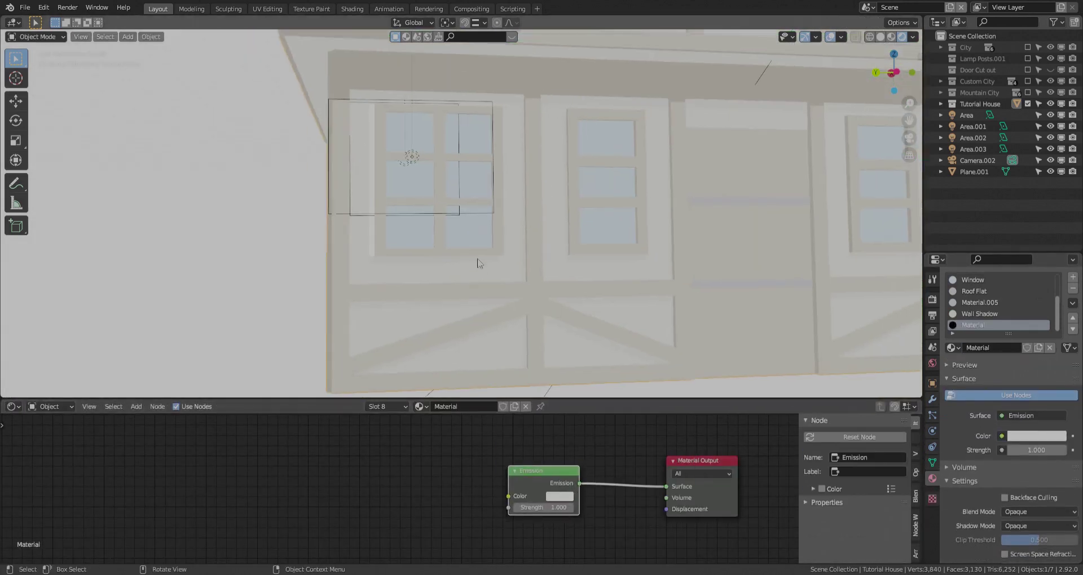
Step: Set the Emission colour by sampling it from the house wall near the lower-left window
scroll(478, 261, up, 5)
click(564, 497)
click(631, 454)
click(474, 262)
scroll(474, 266, down, 4)
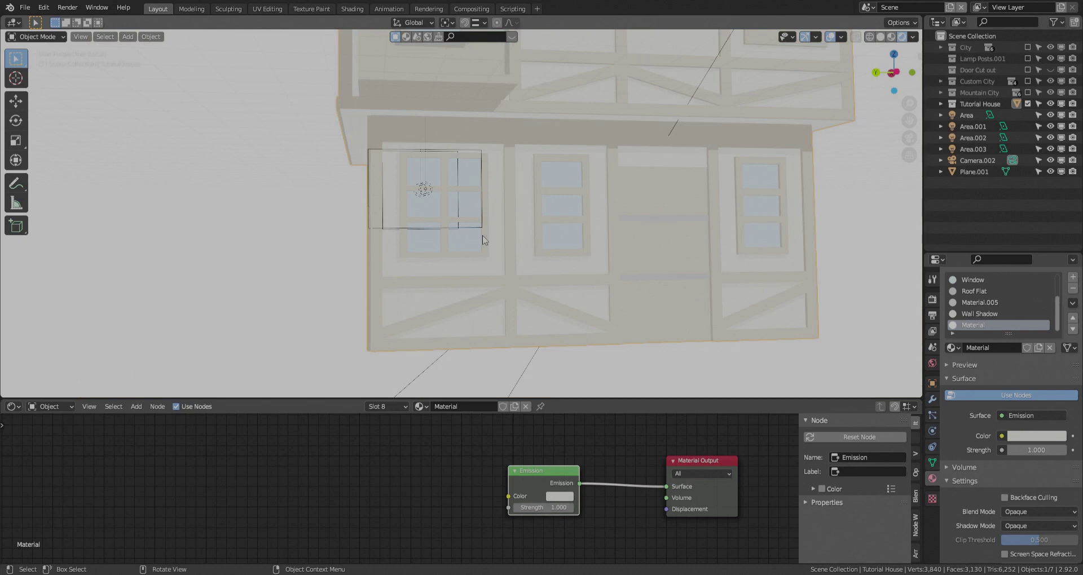
Step: Remove the old Wall Shadow material slot and rename the new material Wall Shadow
double_click(981, 326)
click(987, 316)
click(1072, 288)
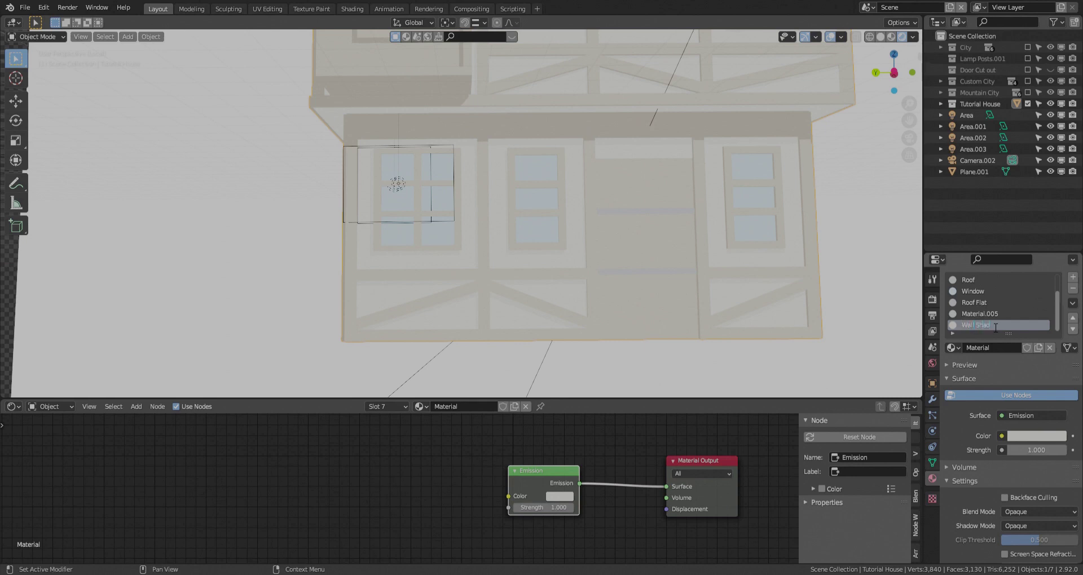
Step: Add horizontal loop cuts to the upper-floor wall panels above the windows and under the roof, sliding the edges into place
scroll(496, 218, up, 6)
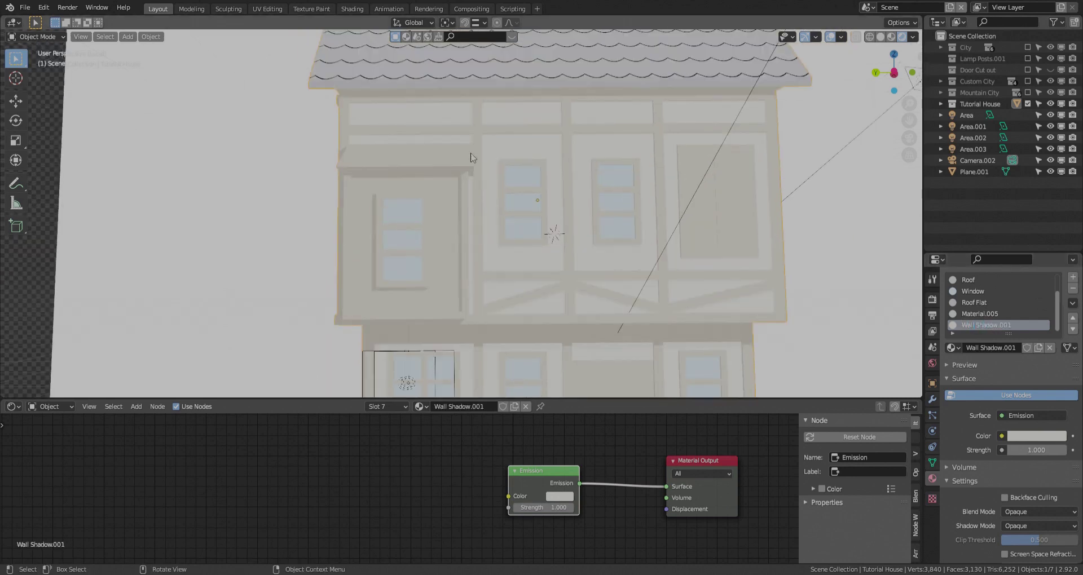
key(Tab)
key(ctrl+r)
click(502, 145)
click(533, 127)
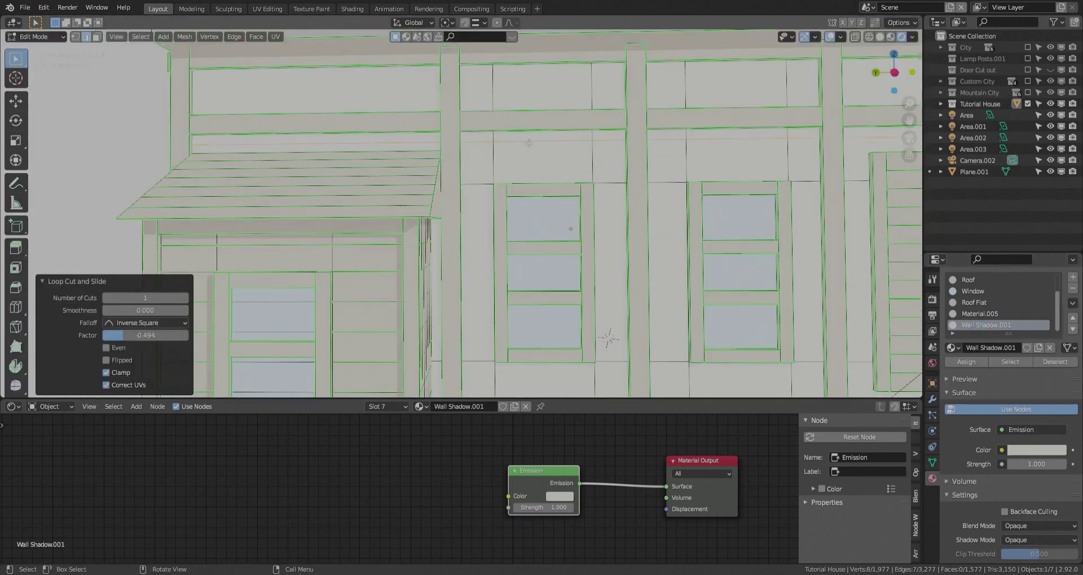
key(g)
key(g)
click(527, 179)
key(ctrl+r)
click(509, 86)
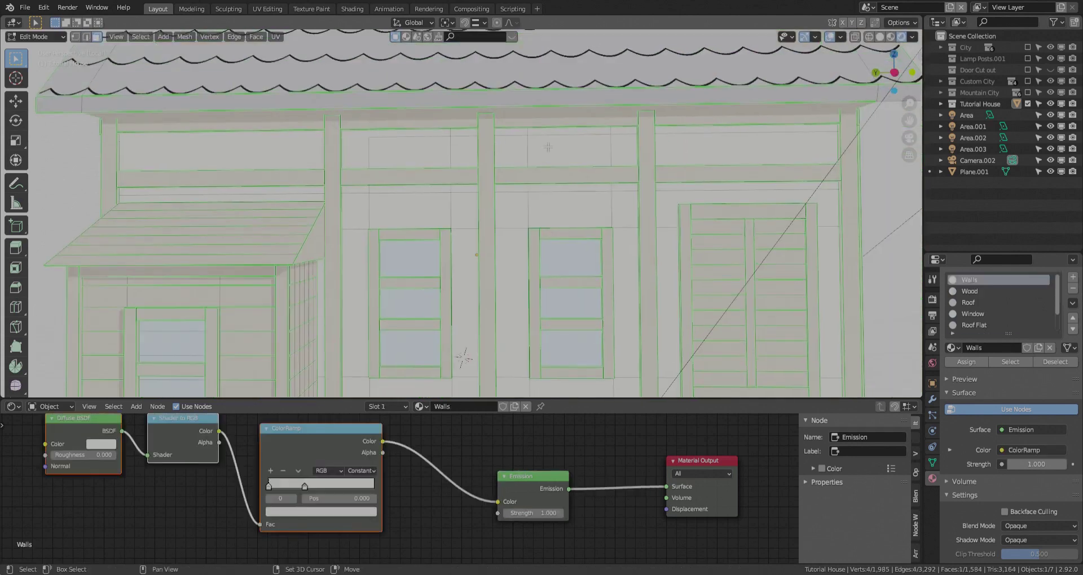
Step: Select the narrow wall strips above the upper-floor windows and assign them the Wall Shadow.001 material
ctrl+click(626, 160)
ctrl+click(295, 193)
scroll(998, 304, down, 2)
click(986, 325)
click(966, 362)
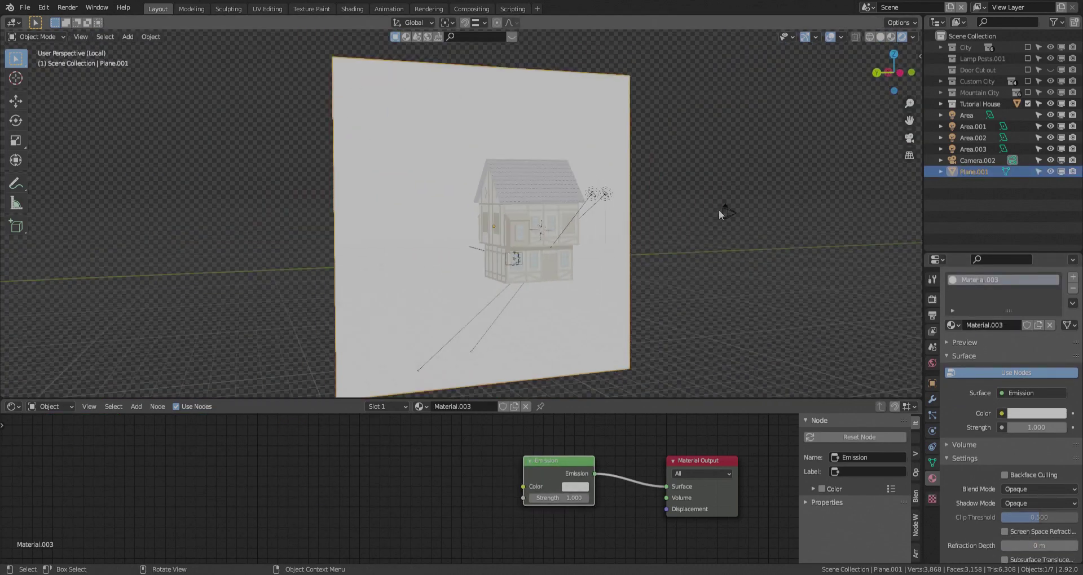
Step: Render the house through the scene camera and examine the wall shadows on both floors
click(723, 212)
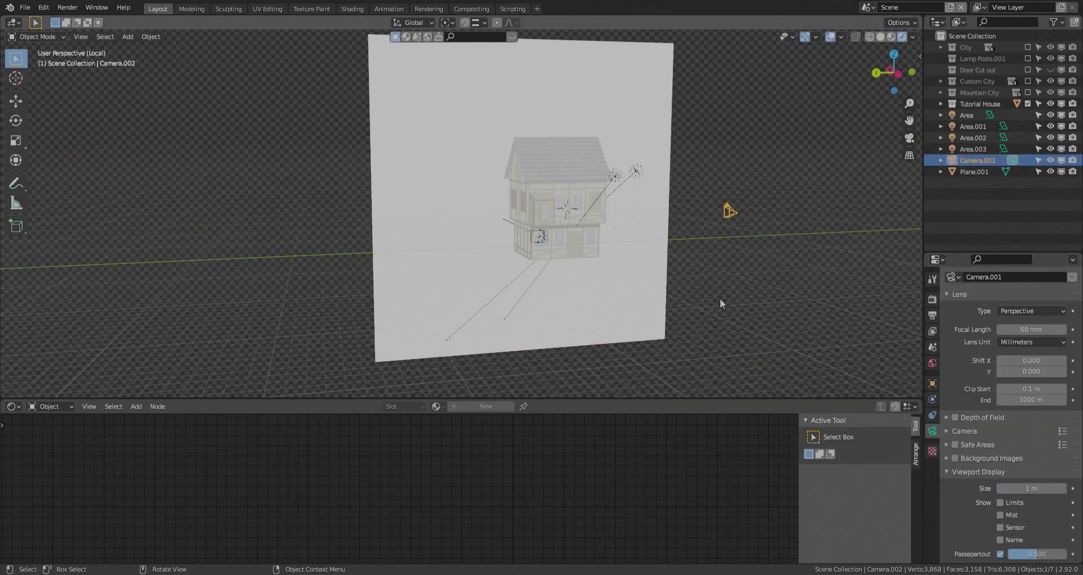
key(KP_0)
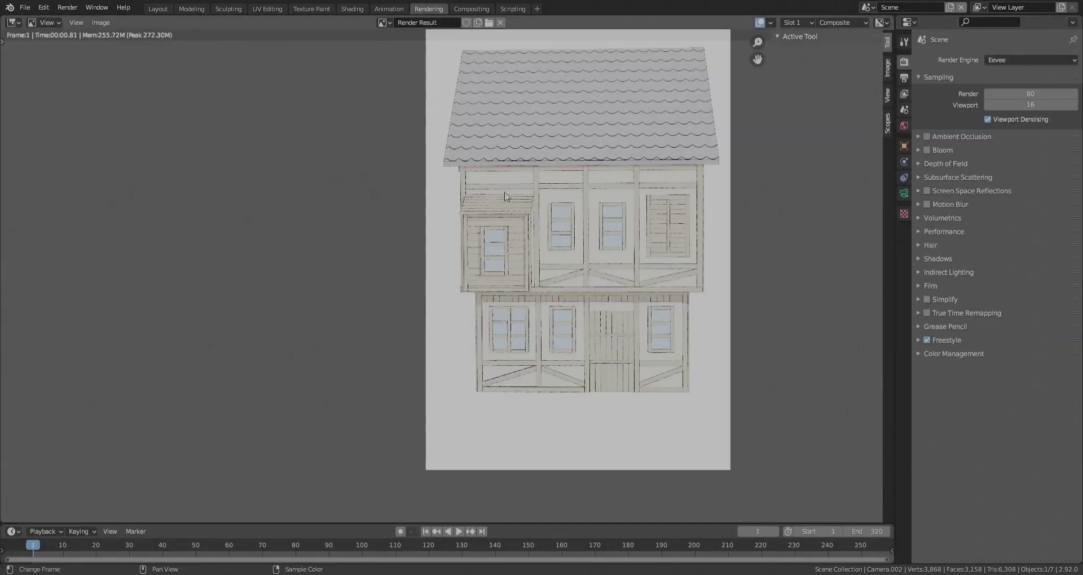
scroll(534, 326, up, 3)
scroll(393, 360, up, 1)
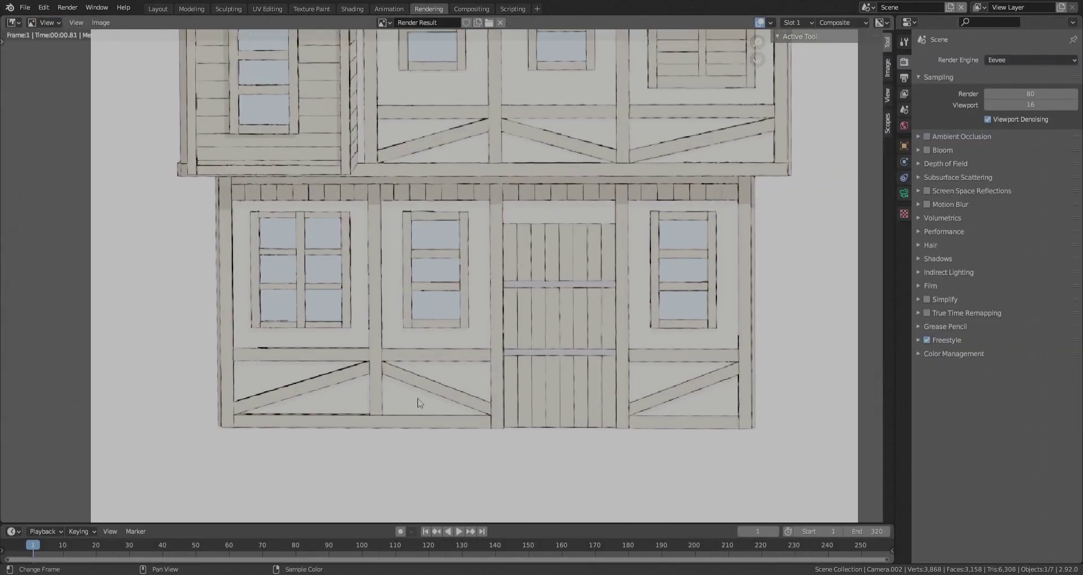
scroll(699, 367, down, 5)
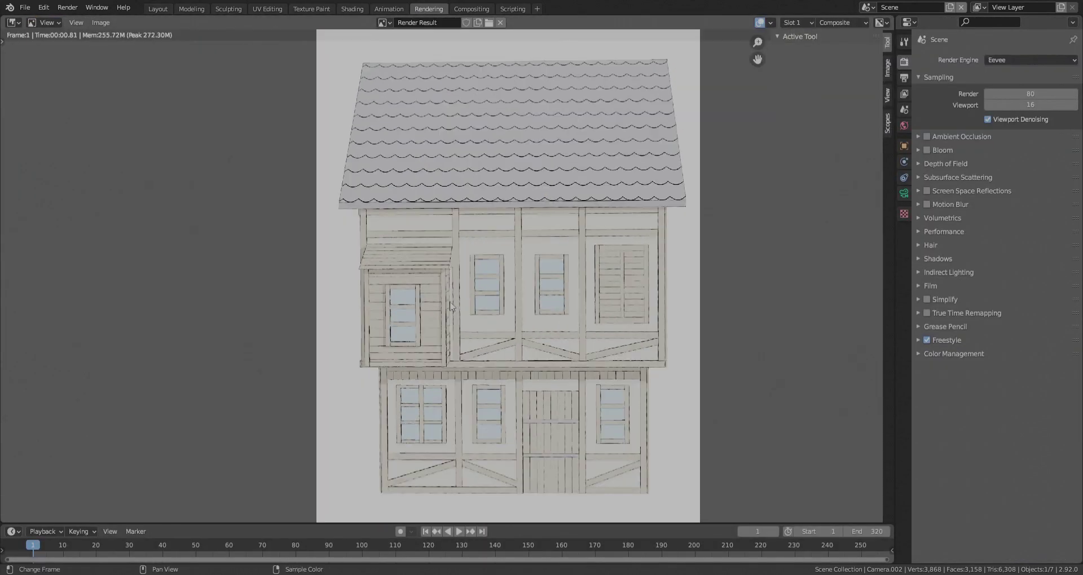
scroll(454, 254, up, 4)
scroll(445, 216, down, 4)
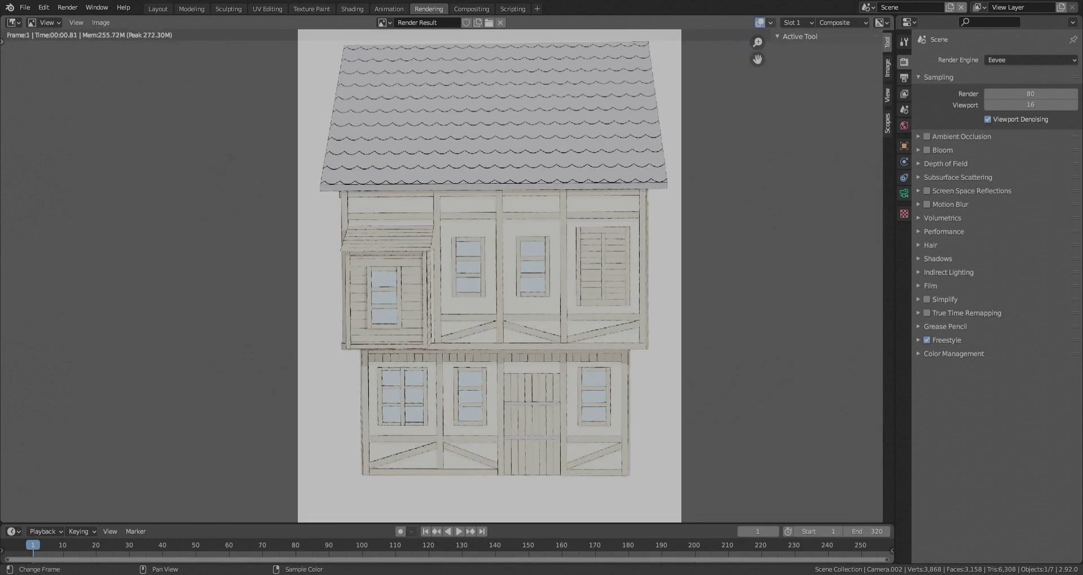
Step: Lock the camera to the view, orbit it to a three-quarter angle showing the house's side, and unlock it
click(161, 10)
scroll(452, 215, down, 2)
middle_drag(489, 194, 546, 247)
scroll(545, 247, down, 4)
key(KP_0)
scroll(525, 228, up, 4)
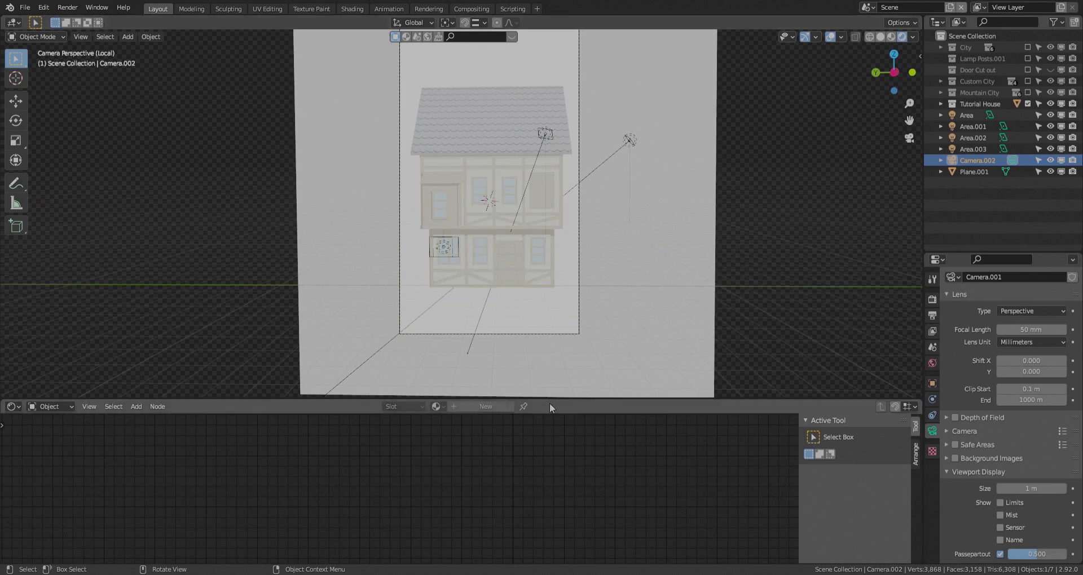
drag(554, 399, 573, 553)
key(n)
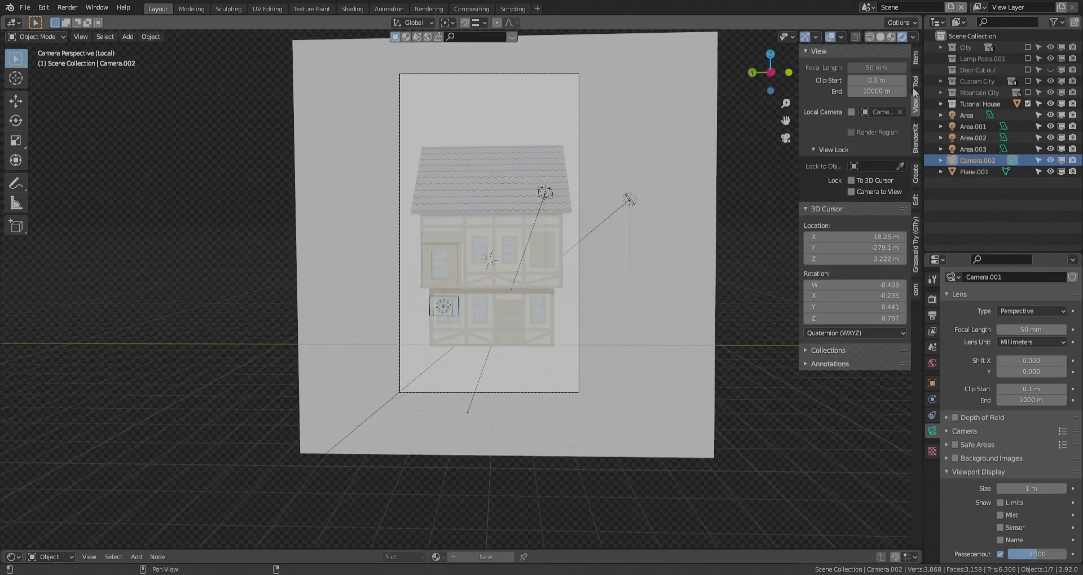
click(851, 192)
middle_drag(564, 270, 521, 294)
click(846, 193)
Step: Rotate the backdrop plane 35.1° about the Z axis so it fills the background behind the house
click(669, 386)
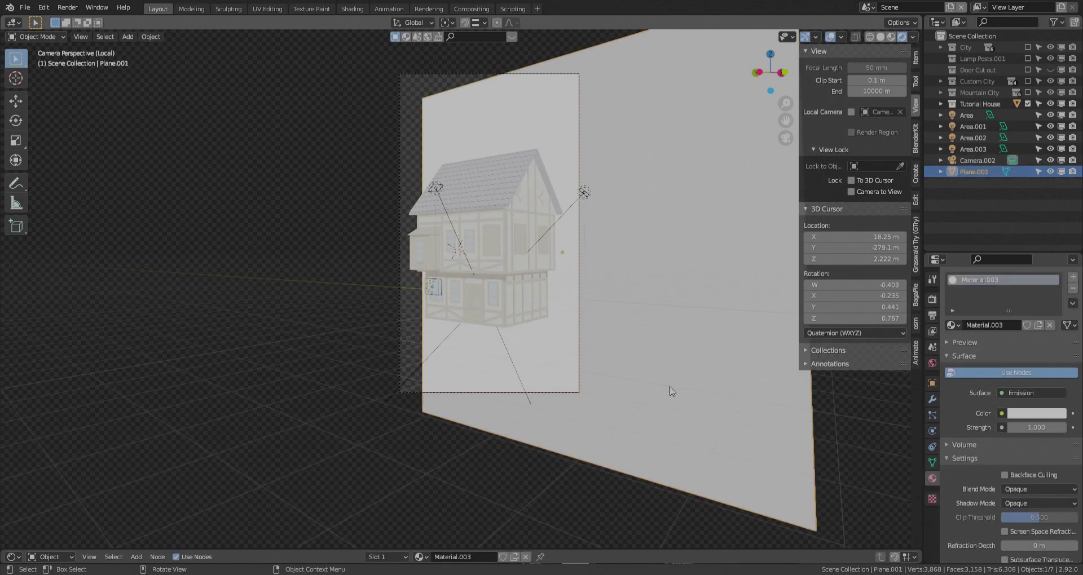
key(r)
key(z)
click(703, 282)
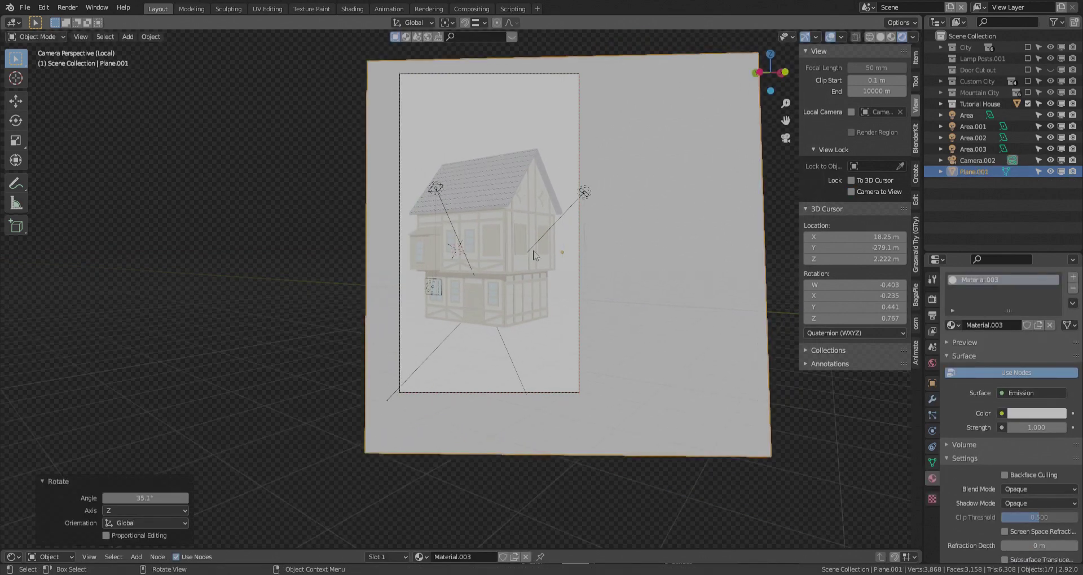
Step: Render the three-quarter view and examine the roof, gable ornaments and side walls
key(F12)
click(428, 9)
scroll(550, 163, up, 2)
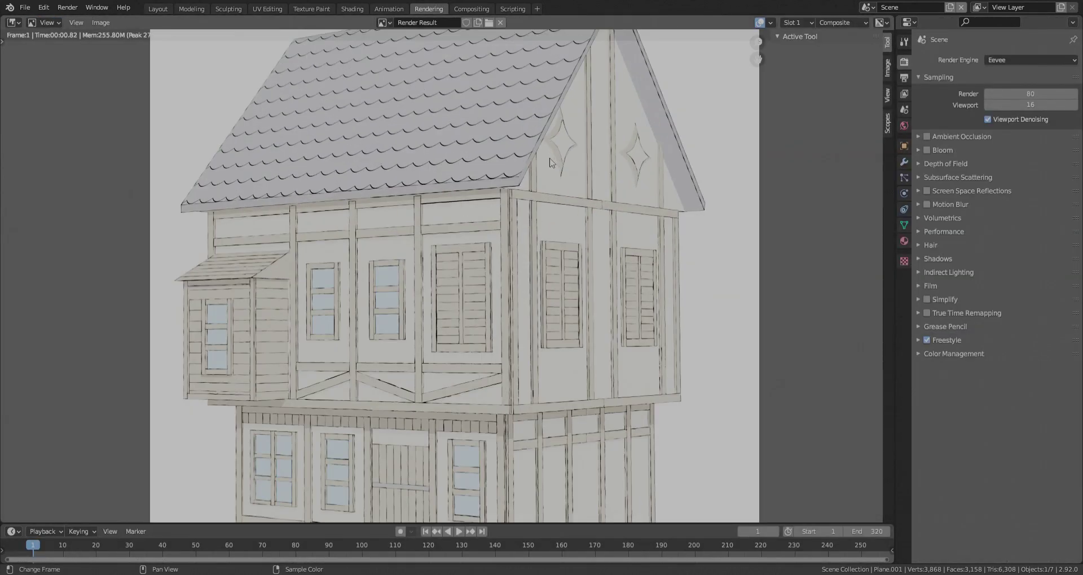
scroll(549, 163, up, 4)
shift+middle_drag(481, 352, 495, 208)
scroll(496, 208, down, 3)
shift+middle_drag(471, 504, 530, 330)
scroll(481, 374, up, 2)
scroll(530, 330, down, 5)
shift+middle_drag(524, 116, 525, 132)
scroll(525, 132, up, 2)
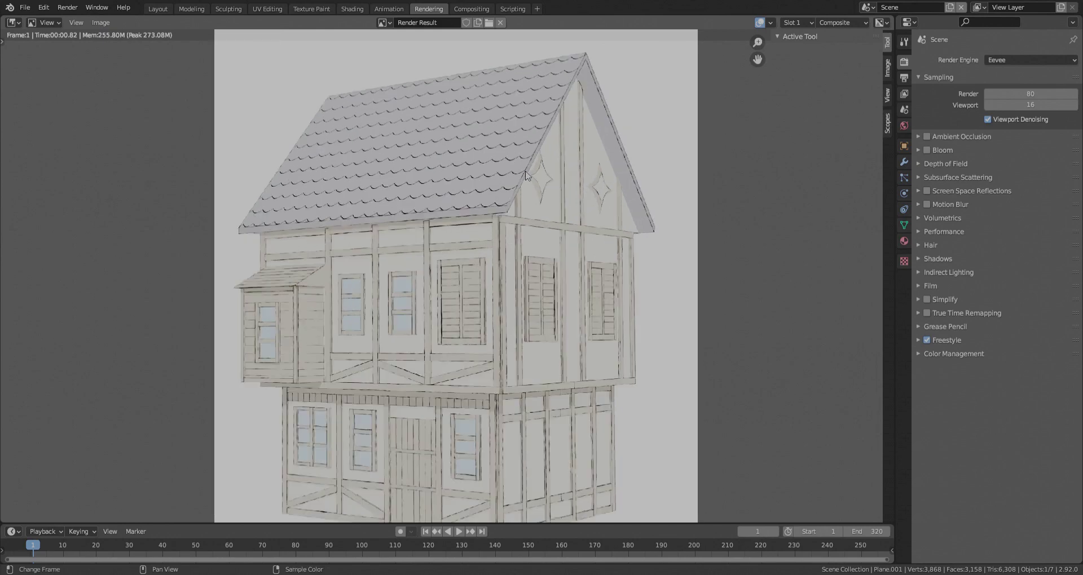
Step: Select the linked star ornament on the house's gable and move it along the Y axis
click(162, 8)
scroll(531, 197, up, 6)
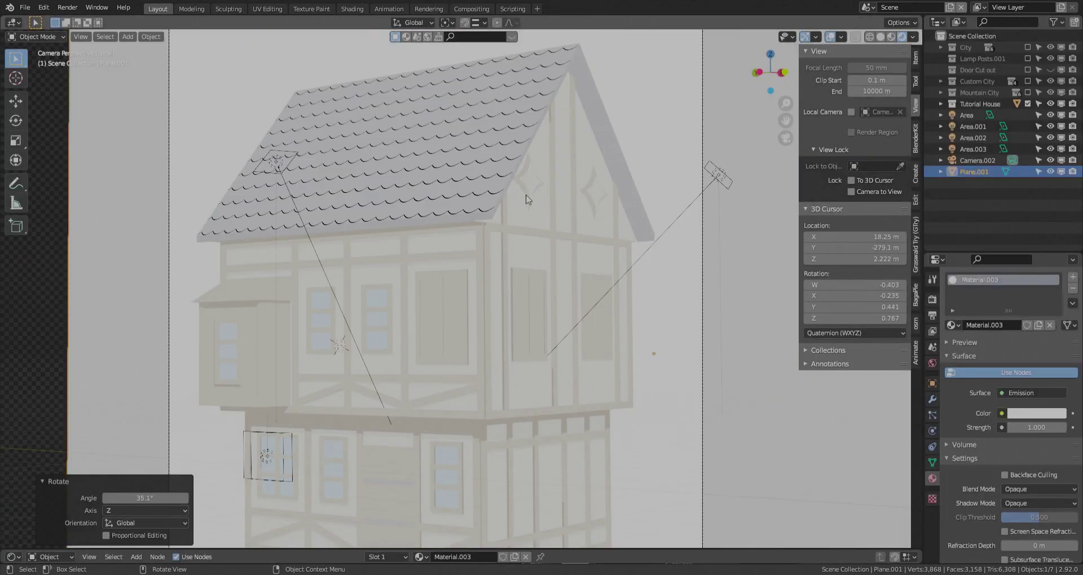
key(g)
key(x)
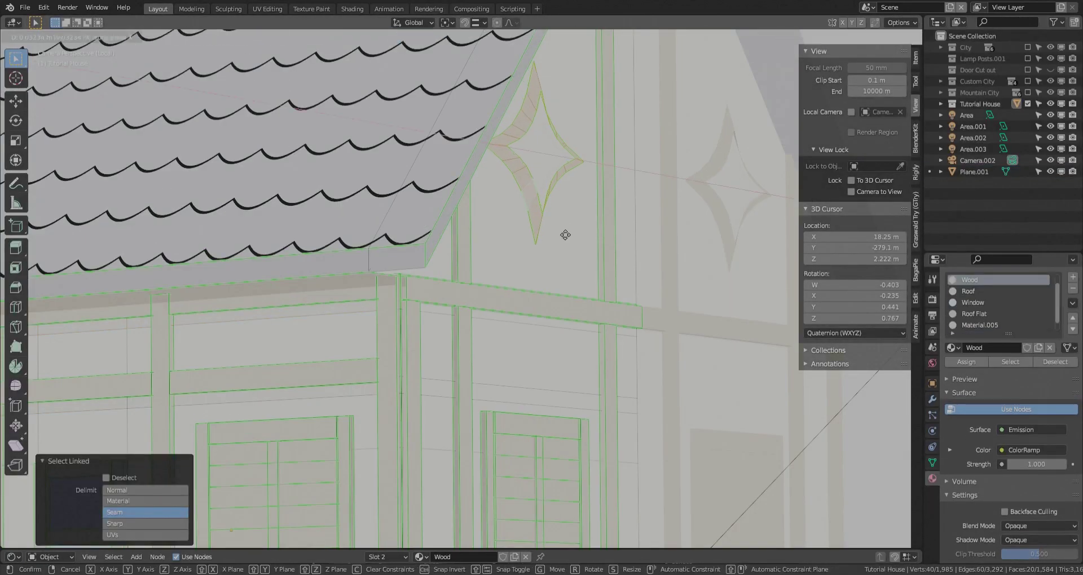
key(y)
click(573, 254)
key(Tab)
scroll(553, 231, down, 6)
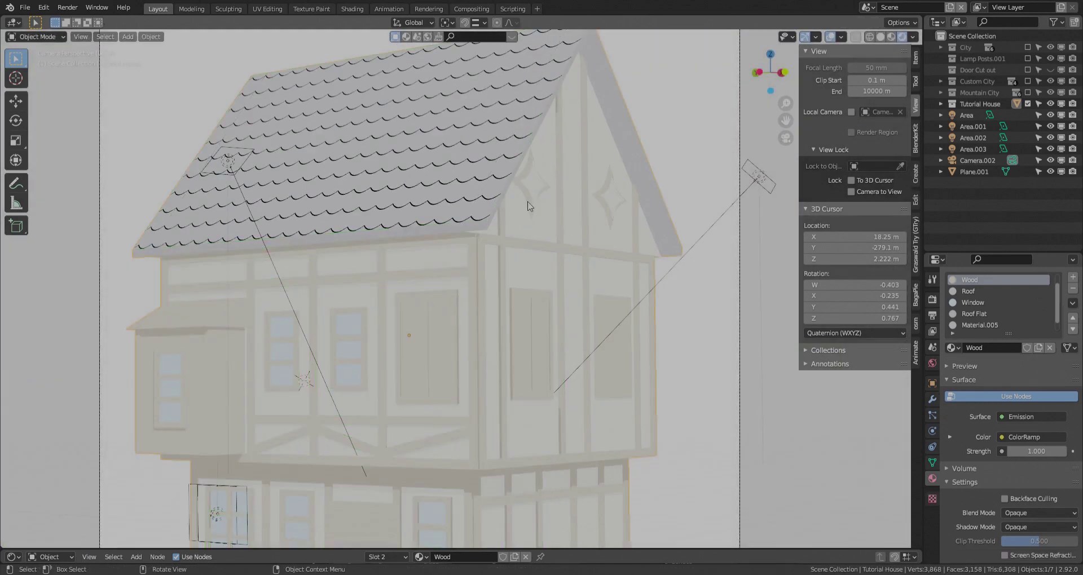
Step: Extrude the inner edge loop of the gable's star ornament with snapping toggled
key(Tab)
scroll(517, 187, up, 12)
key(2)
click(573, 229)
key(e)
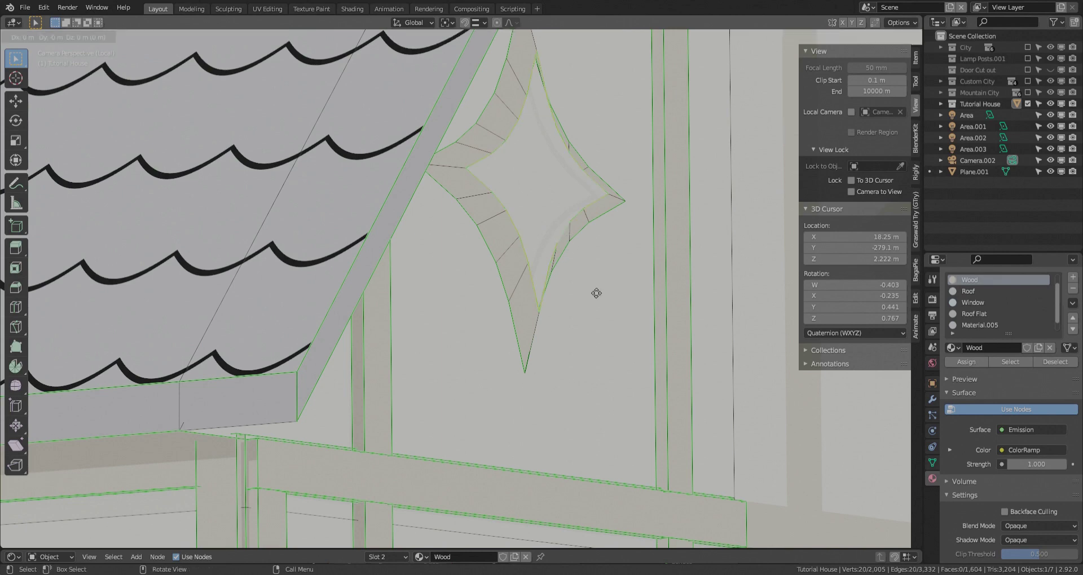
key(shift+Tab)
click(529, 372)
key(Tab)
scroll(516, 232, down, 9)
scroll(618, 247, up, 1)
Step: Extrude the star ornament's selected edges again by about -0.099 m along the Y axis
middle_drag(525, 232, 446, 246)
scroll(510, 244, up, 7)
click(389, 249)
key(Tab)
key(Tab)
middle_drag(277, 268, 559, 237)
key(n)
click(557, 237)
key(Tab)
scroll(570, 237, up, 5)
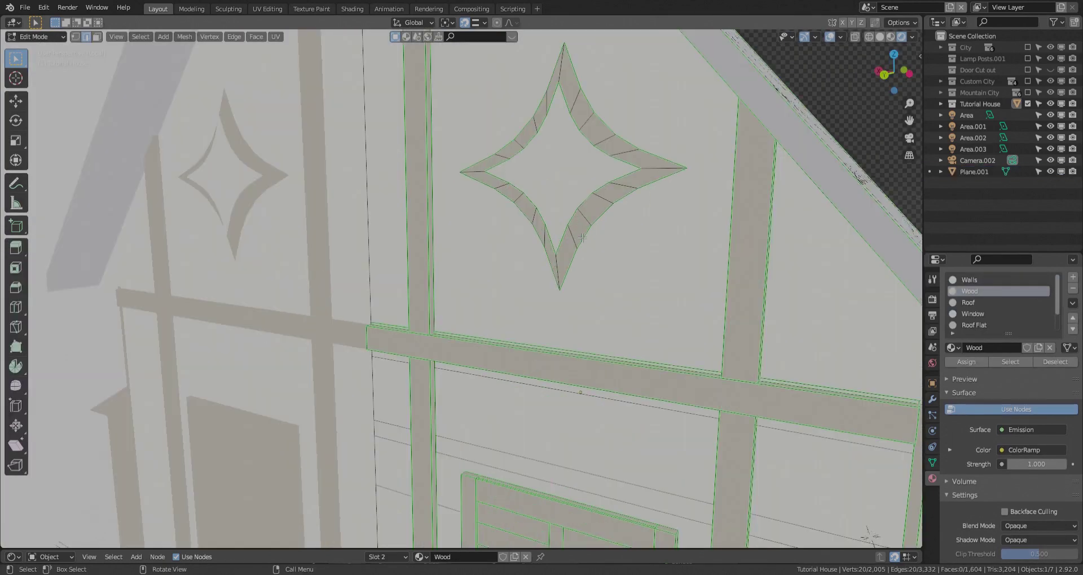
key(e)
click(565, 293)
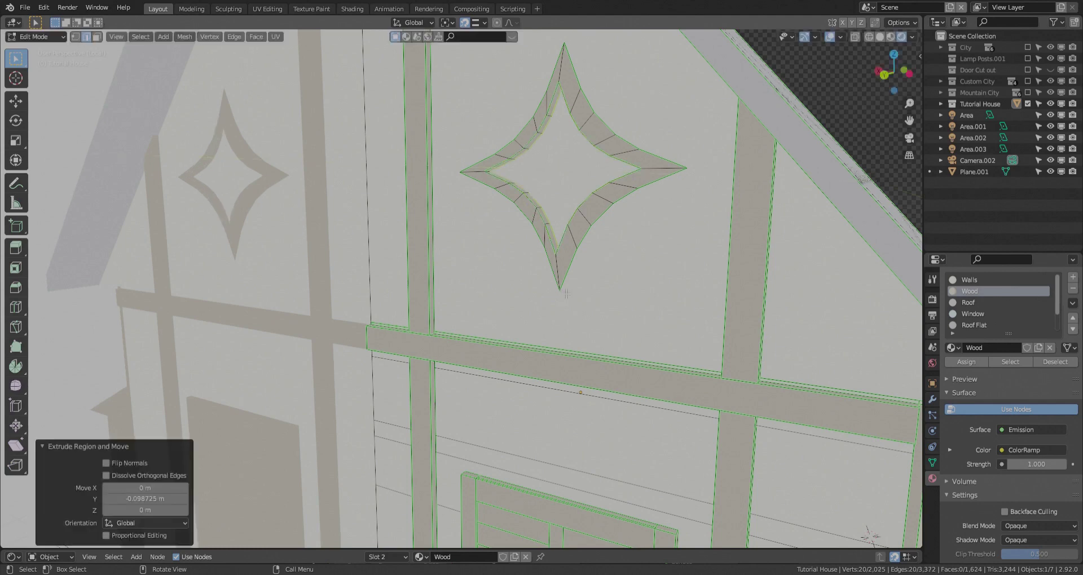
Step: Select the whole linked star ornament, including its extruded edges, and shift it along the Y axis
key(l)
key(g)
key(y)
click(615, 286)
scroll(615, 287, down, 8)
middle_drag(615, 286, 435, 216)
key(Tab)
Step: Examine the rendered image of the house, including the gable's star ornaments and the shuttered windows
click(428, 9)
scroll(406, 275, down, 3)
scroll(464, 177, up, 5)
scroll(485, 220, down, 4)
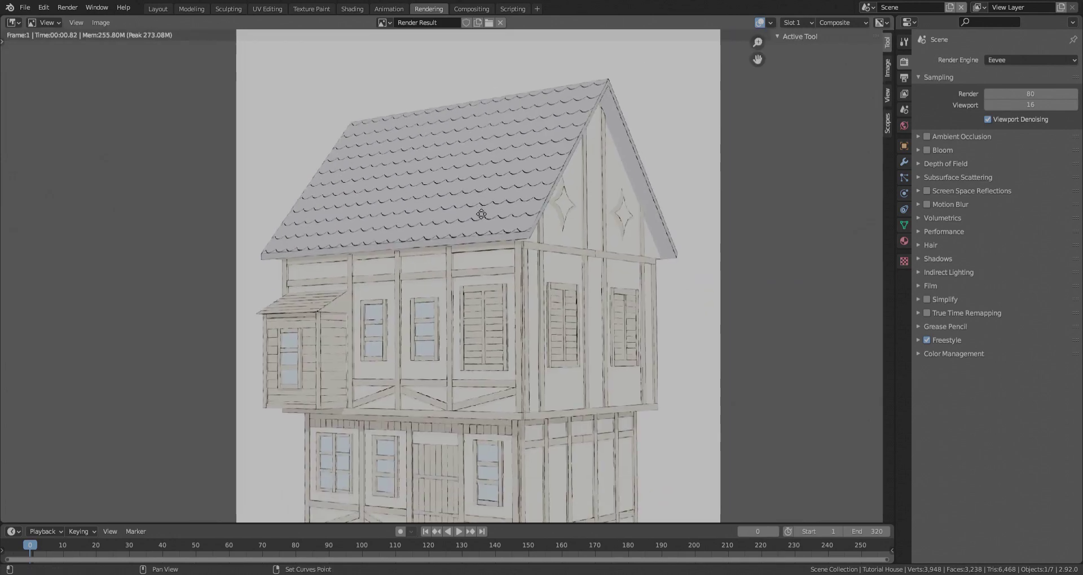
scroll(278, 235, up, 2)
middle_drag(507, 276, 340, 226)
scroll(341, 226, down, 4)
middle_drag(416, 226, 488, 244)
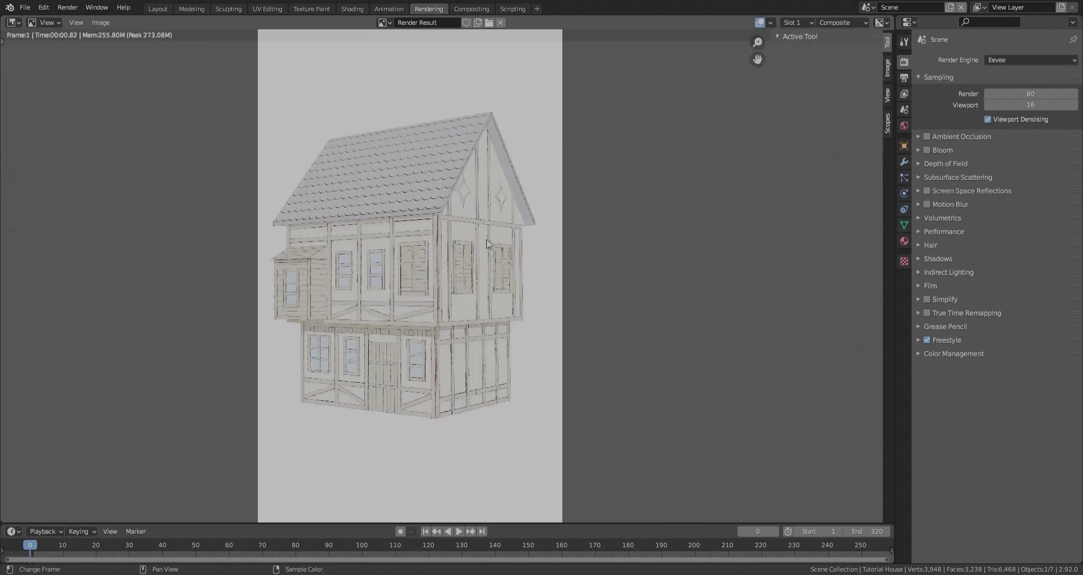
Step: Select the linked shutter geometry on the upper-floor front wall and add a new material slot for it
click(149, 9)
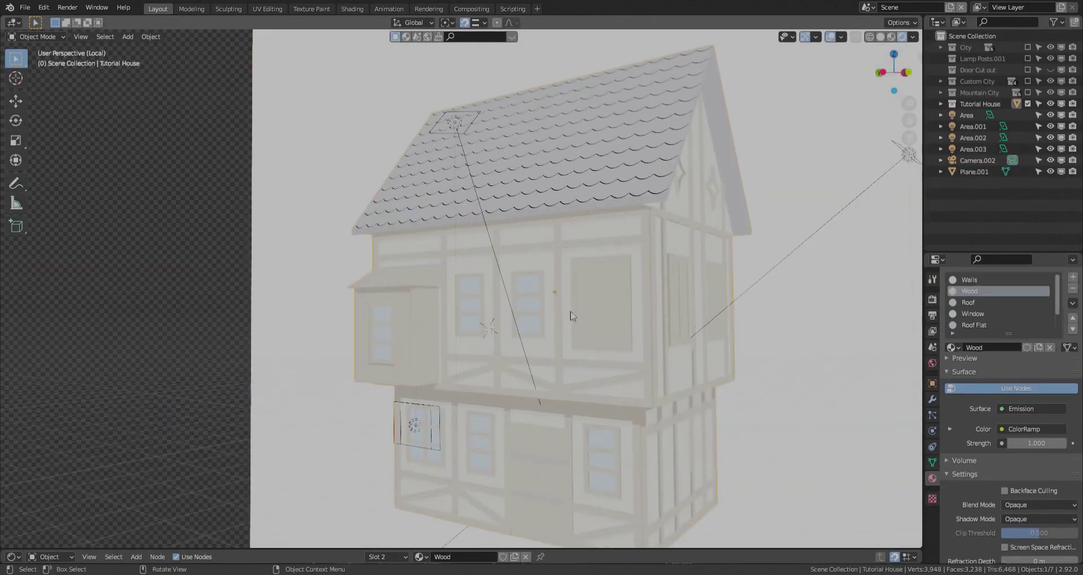
key(Tab)
key(l)
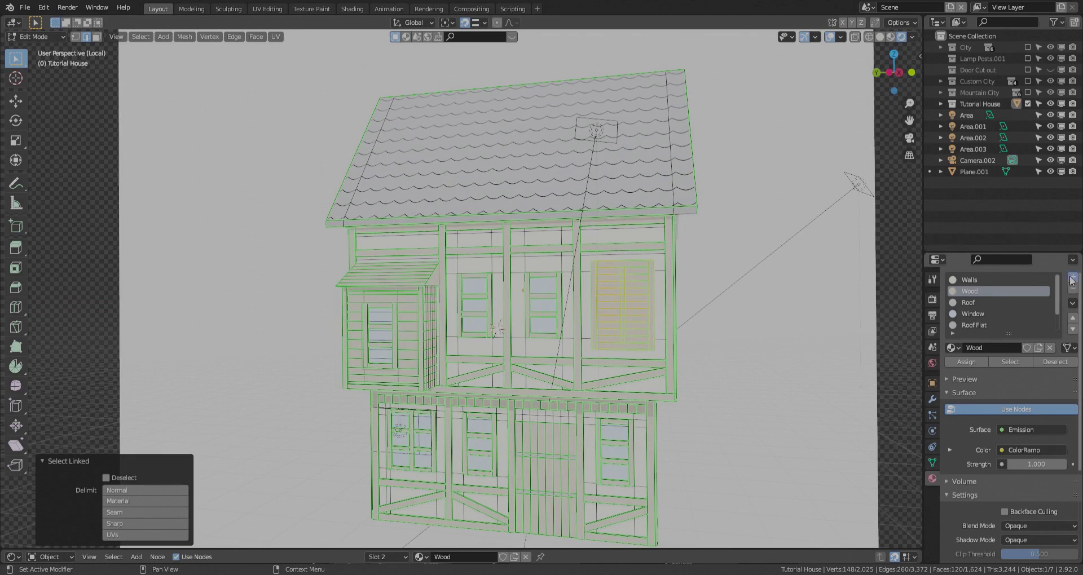
click(981, 325)
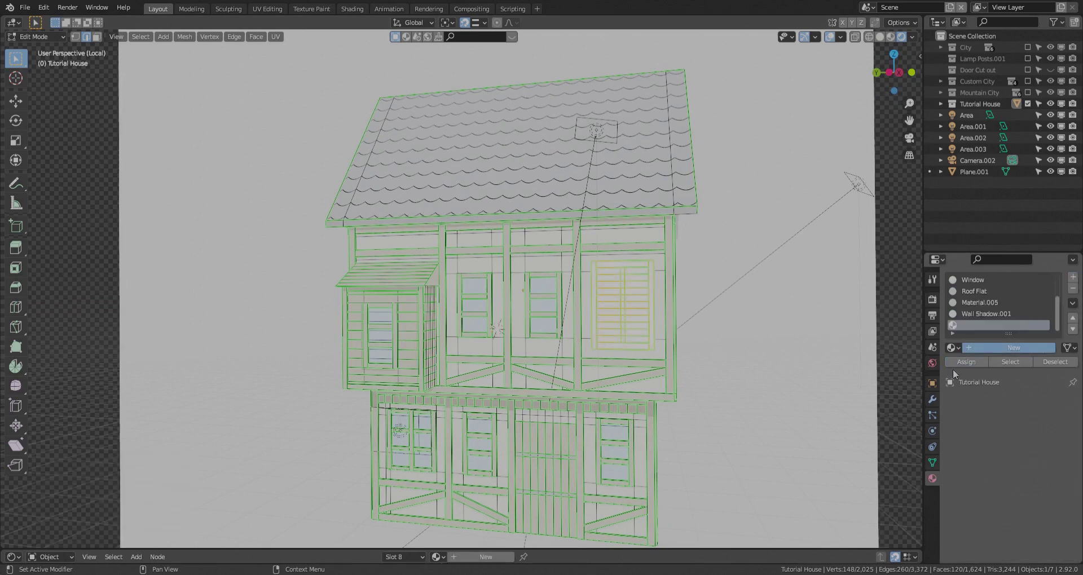
Step: Build the shutter's material from an Emission shader linked to the Material Output's Surface in place of the default shader
drag(576, 555, 576, 449)
click(556, 503)
key(x)
key(shift+a)
click(525, 432)
text(em)
key(Return)
click(506, 481)
drag(573, 498, 658, 509)
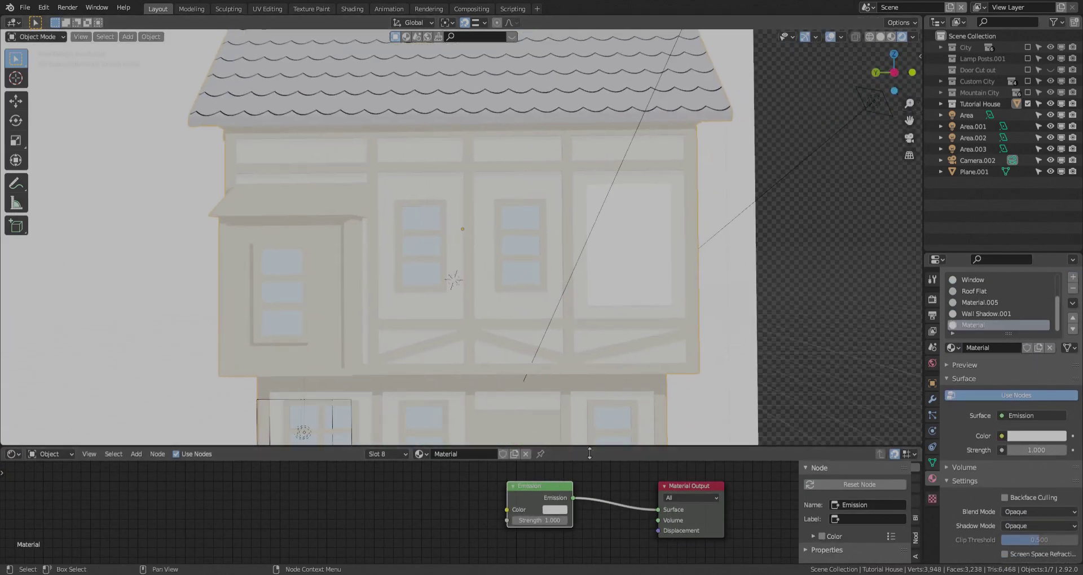
Step: Set the shutter material's Emission colour to a tan brown, about H 0.097, S 0.386, V 0.419, and name the material Dark Wood
click(556, 487)
click(622, 444)
click(569, 333)
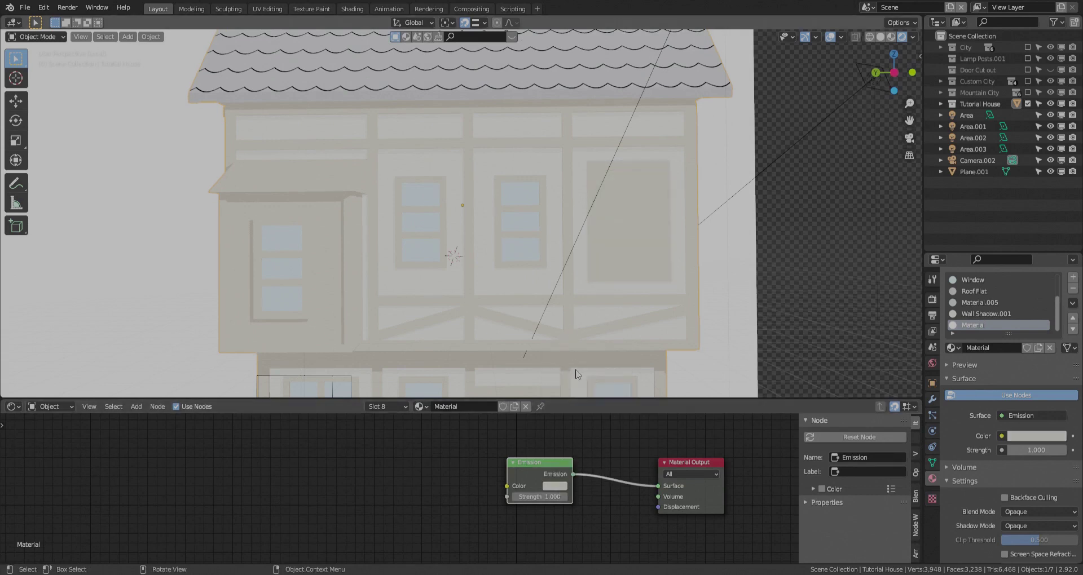
click(555, 487)
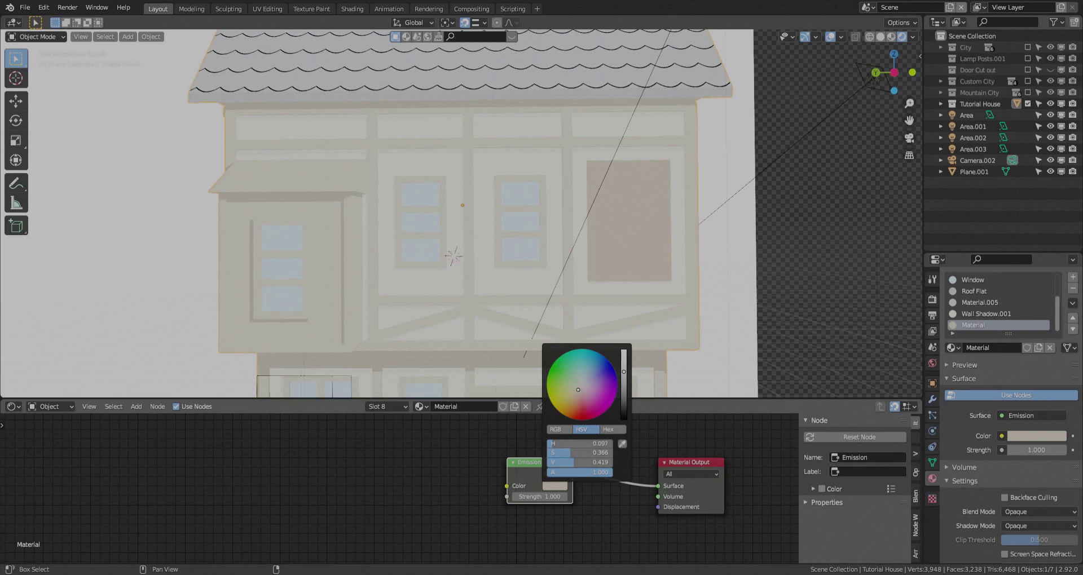
scroll(646, 206, down, 6)
middle_drag(645, 206, 573, 232)
scroll(573, 232, up, 4)
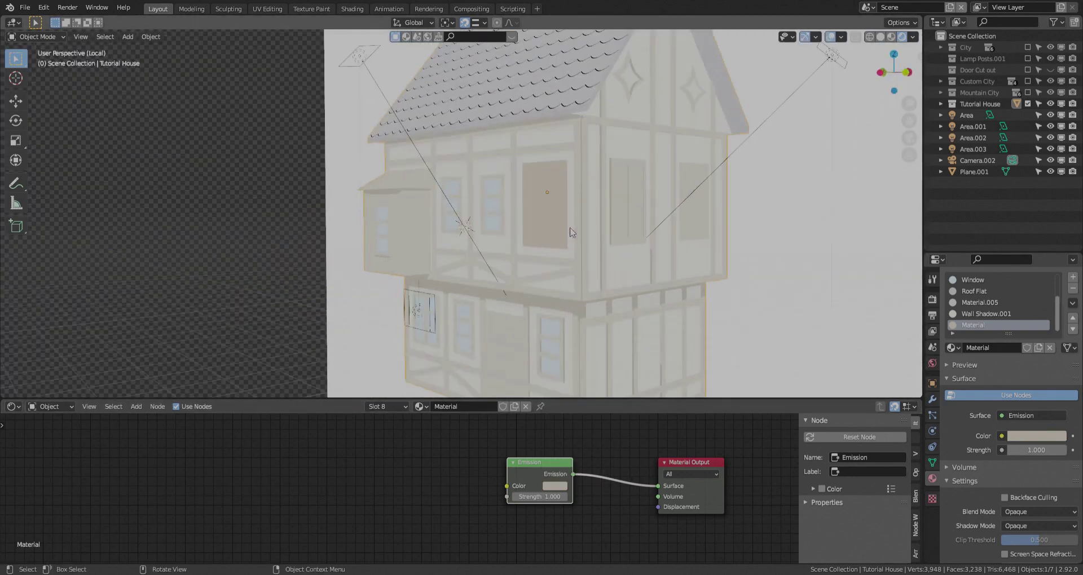
key(Tab)
scroll(573, 233, up, 2)
key(Tab)
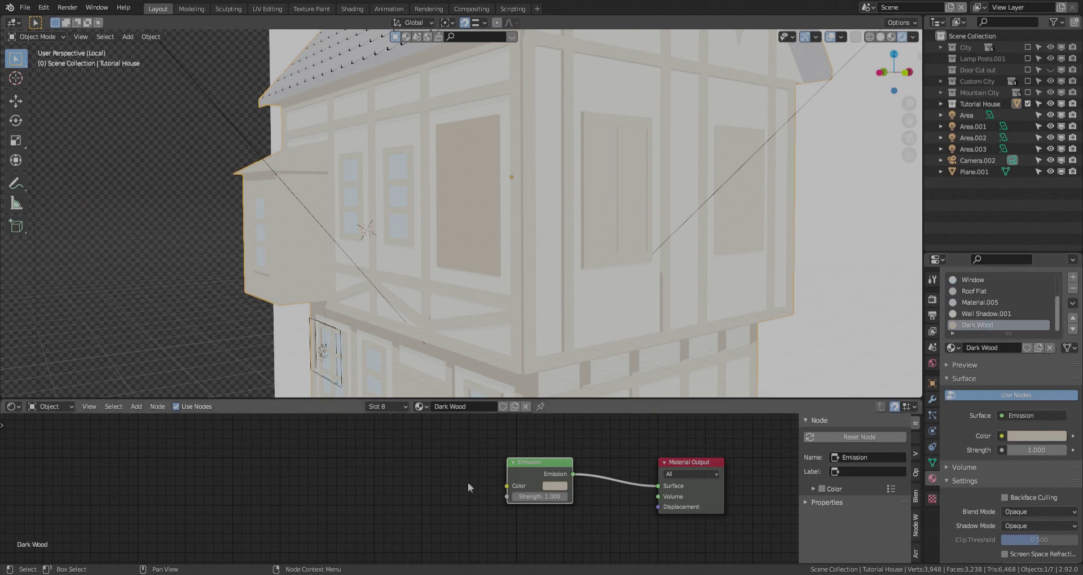
Step: Paste the Diffuse BSDF, Shader to RGB and constant ColorRamp nodes into Dark Wood and sample the Emission's brown into the ramp's second stop
key(ctrl+v)
click(389, 478)
click(401, 501)
click(431, 460)
click(562, 487)
Step: Colour the ramp's first stop a slightly darker shade of the same brown and link the ColorRamp's Color output to the Emission's Color
click(357, 477)
click(395, 500)
click(355, 477)
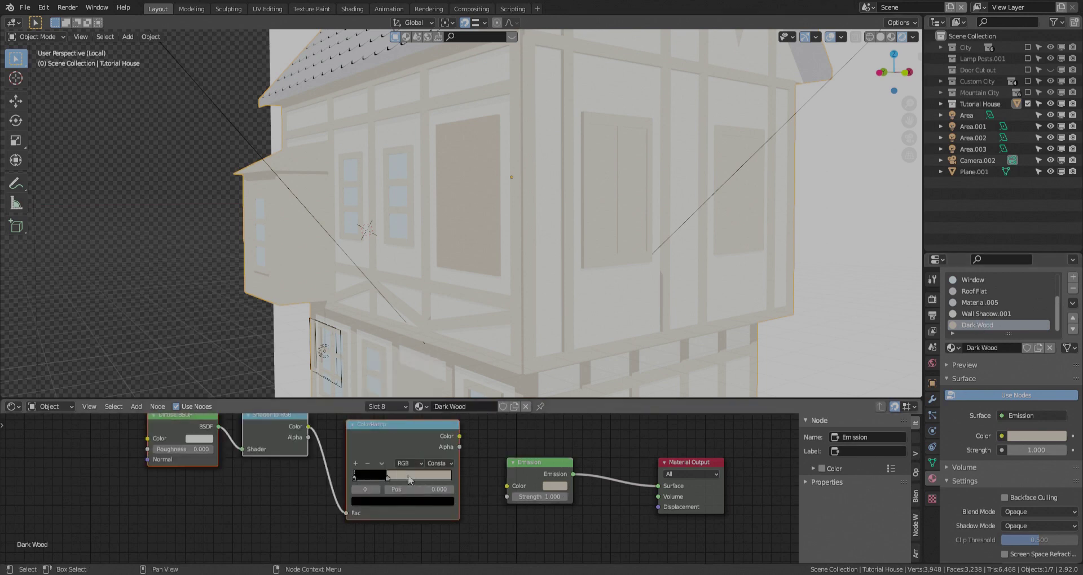
drag(460, 436, 506, 485)
click(402, 500)
click(410, 478)
click(402, 501)
drag(434, 390, 433, 394)
Step: Select the linked geometry of the upper-floor shutters on the gable wall in the house mesh
scroll(508, 226, down, 4)
middle_drag(507, 225, 541, 218)
click(541, 214)
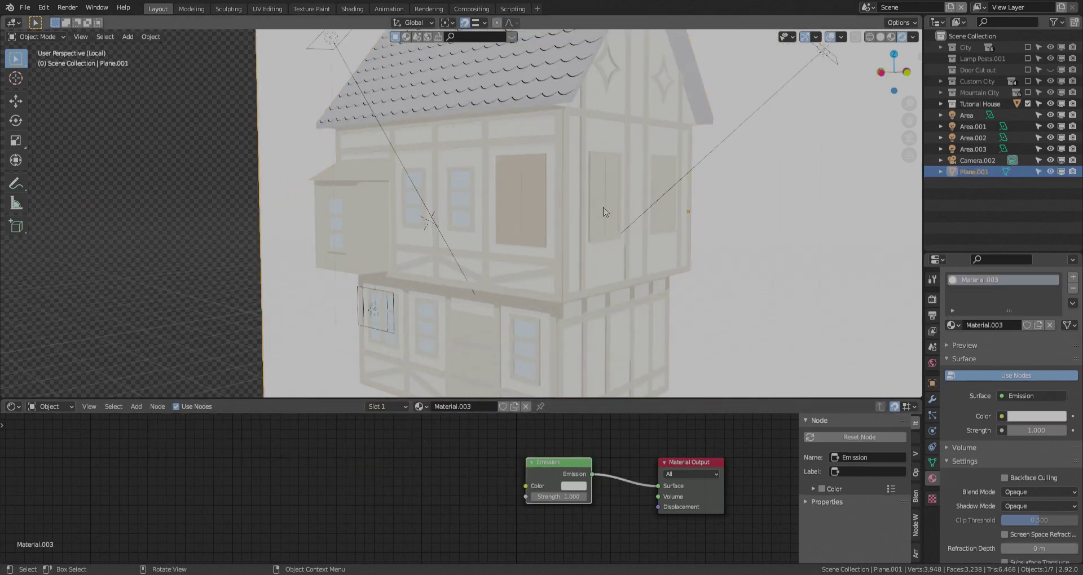
key(Tab)
middle_drag(615, 215, 575, 213)
scroll(575, 213, up, 4)
key(l)
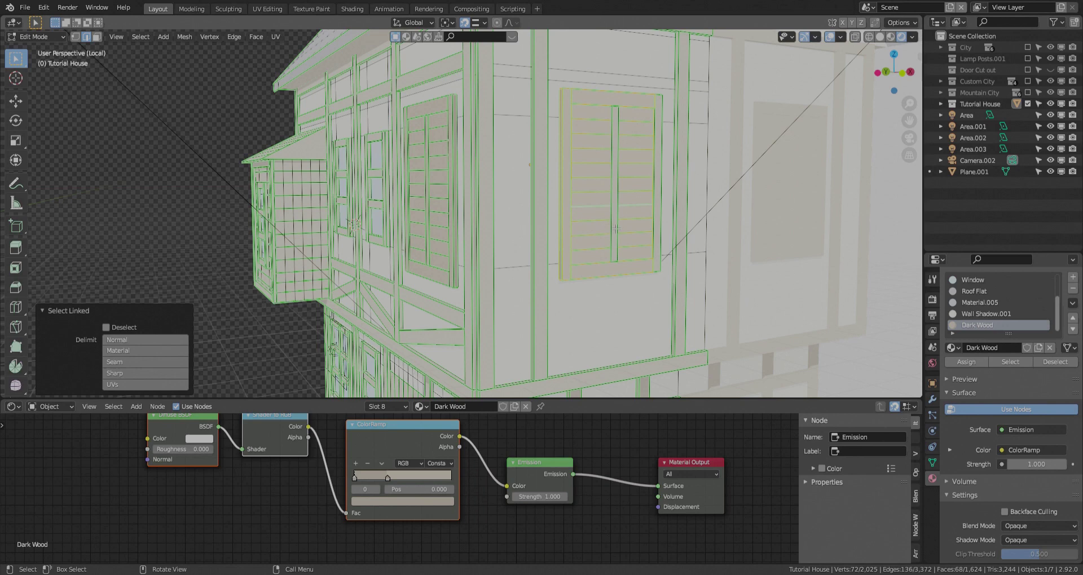
key(l)
scroll(665, 228, down, 6)
middle_drag(615, 234, 742, 254)
scroll(500, 217, up, 5)
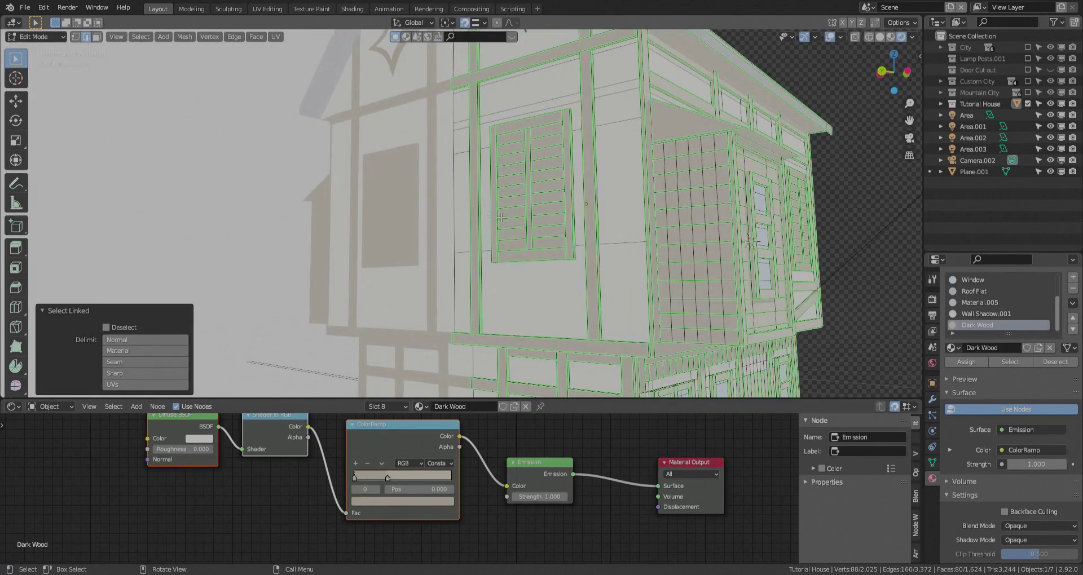
Step: Add the linked geometry of the projecting bay to the shutter selection and assign Dark Wood to all of it
scroll(571, 242, down, 5)
middle_drag(572, 242, 596, 310)
scroll(596, 310, up, 5)
key(l)
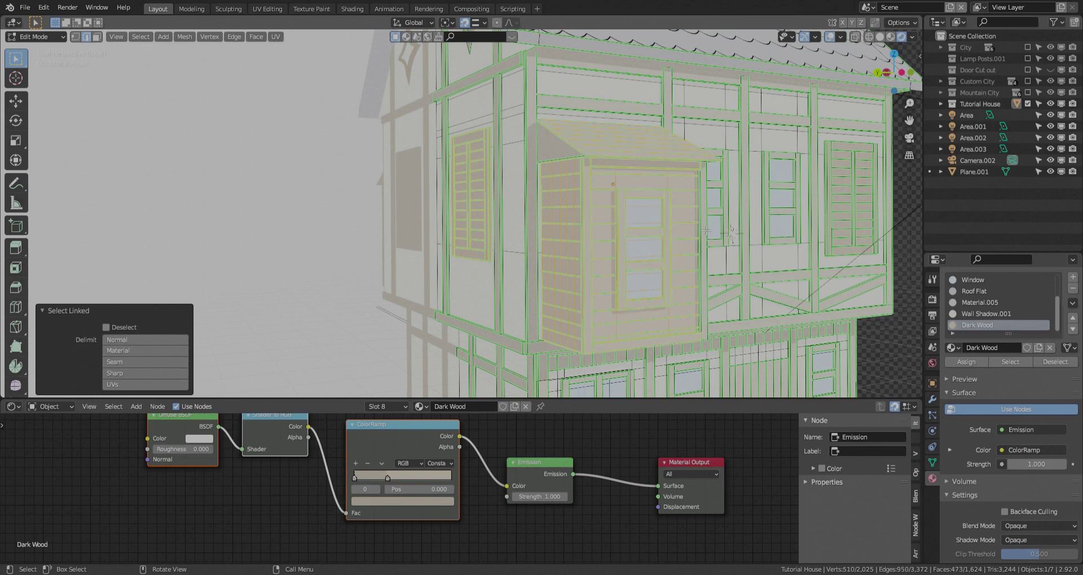
key(l)
middle_drag(706, 230, 543, 226)
scroll(542, 225, down, 3)
scroll(571, 172, up, 3)
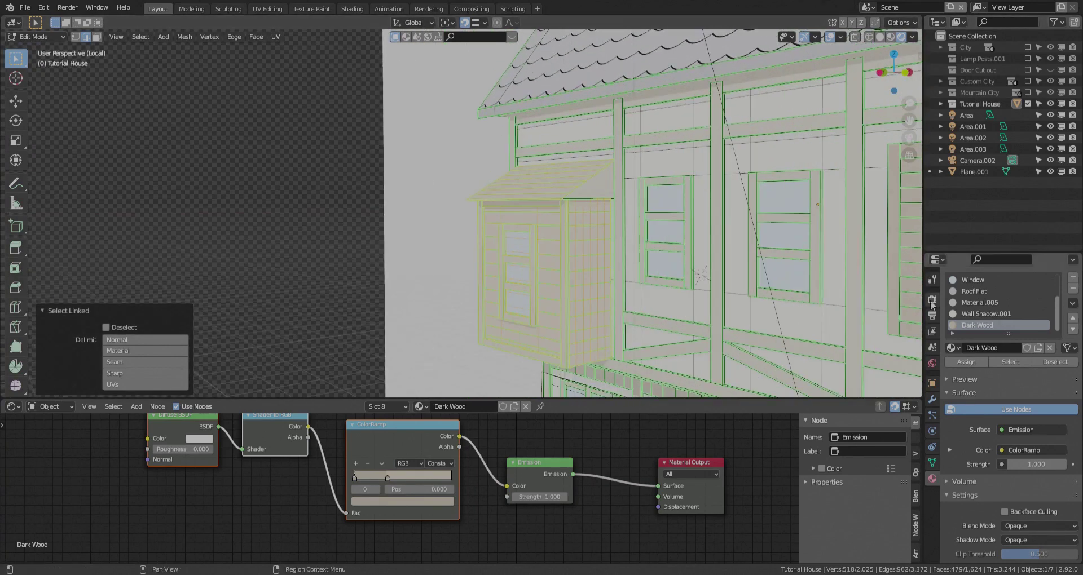
click(971, 364)
Step: Assign Material.005 to the two triangular side faces under the bay's sloping roof
scroll(499, 206, down, 5)
click(508, 206)
key(Tab)
key(Tab)
scroll(524, 206, up, 5)
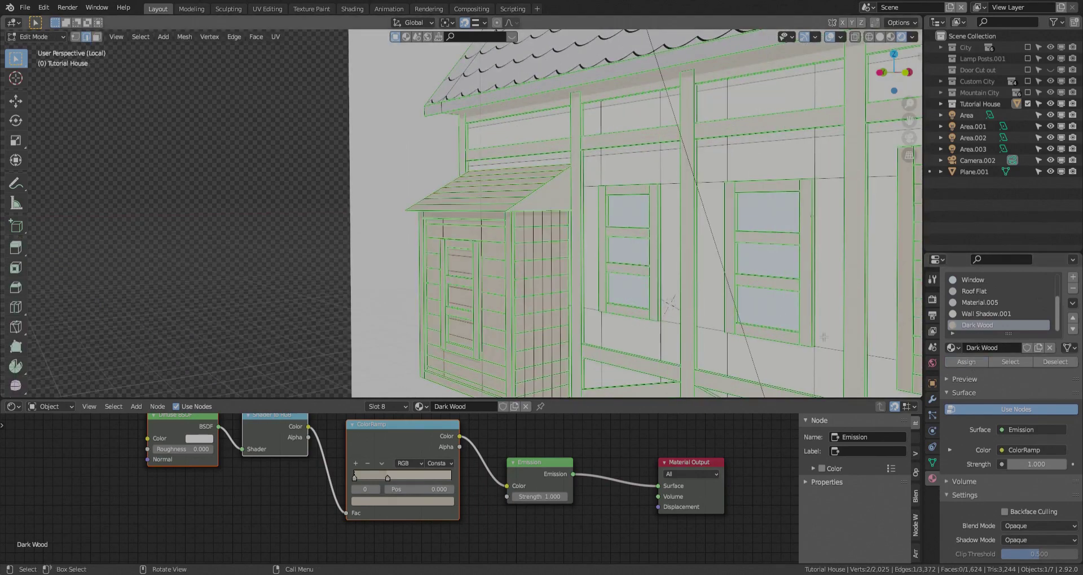
mouse_move(626, 228)
middle_down()
mouse_move(550, 215)
mouse_move(545, 224)
mouse_move(671, 221)
middle_up()
key(shift+z)
key(3)
key(shift+z)
click(553, 220)
shift+click(456, 222)
scroll(982, 328, down, 1)
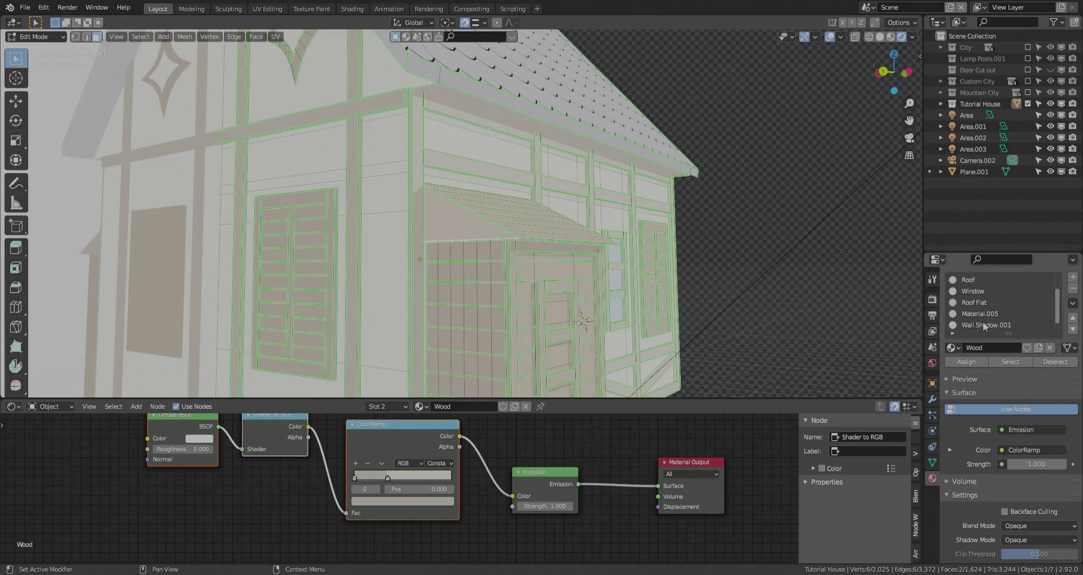
scroll(983, 324, down, 1)
click(982, 303)
click(960, 361)
shift+middle_drag(524, 254, 264, 181)
key(Tab)
key(Tab)
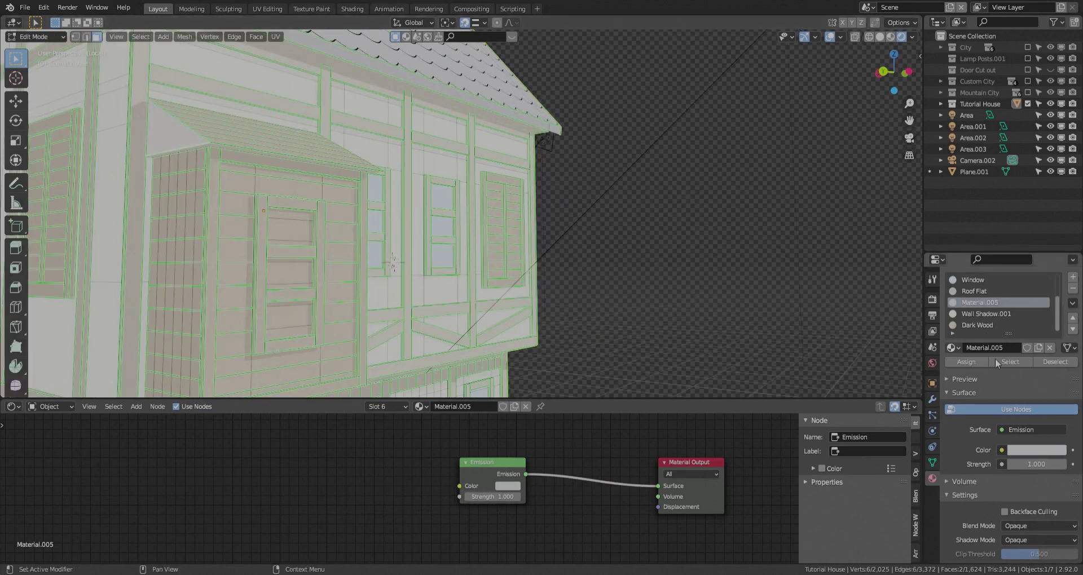
Step: Assign Dark Wood to the ground-floor door's linked planks, leaving out its two horizontal bands
click(978, 325)
key(Tab)
scroll(381, 225, down, 5)
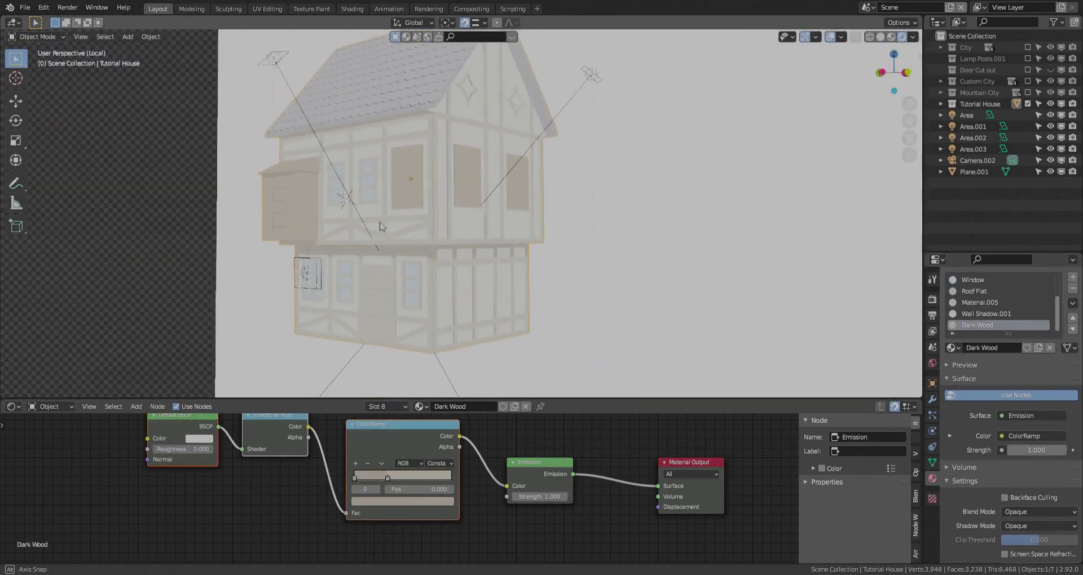
middle_drag(382, 227, 386, 228)
scroll(384, 227, down, 3)
key(Tab)
scroll(381, 230, up, 9)
click(379, 233)
scroll(382, 248, up, 3)
key(l)
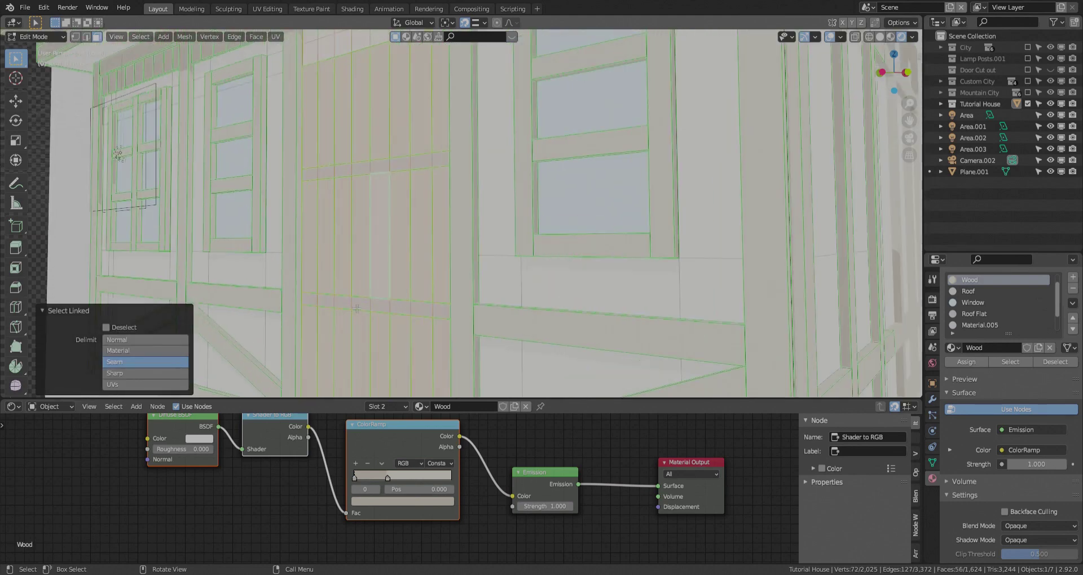
alt+shift+click(370, 209)
alt+shift+click(372, 173)
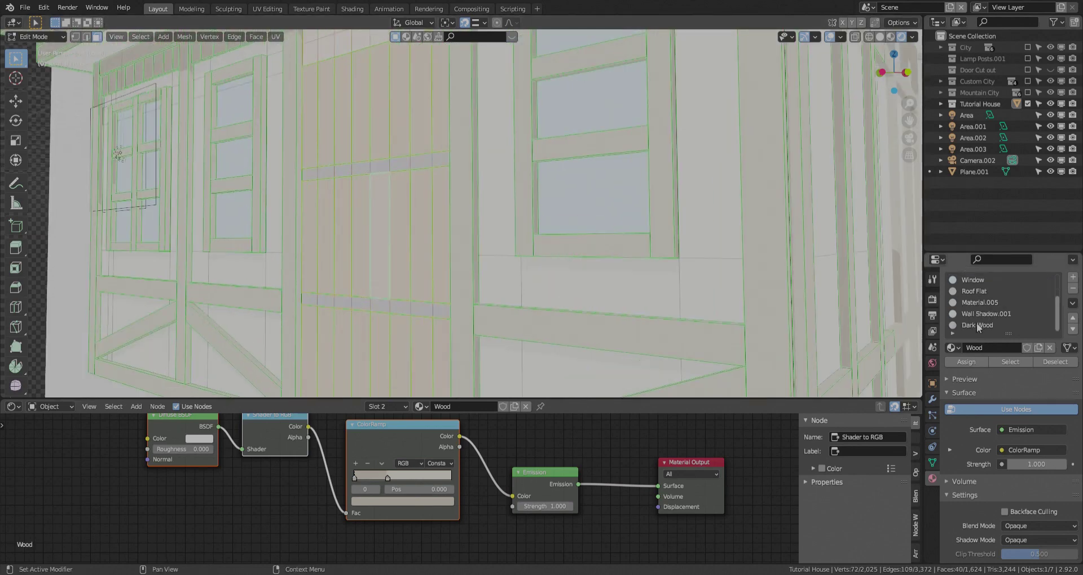
click(978, 326)
click(966, 362)
scroll(513, 256, down, 5)
key(Tab)
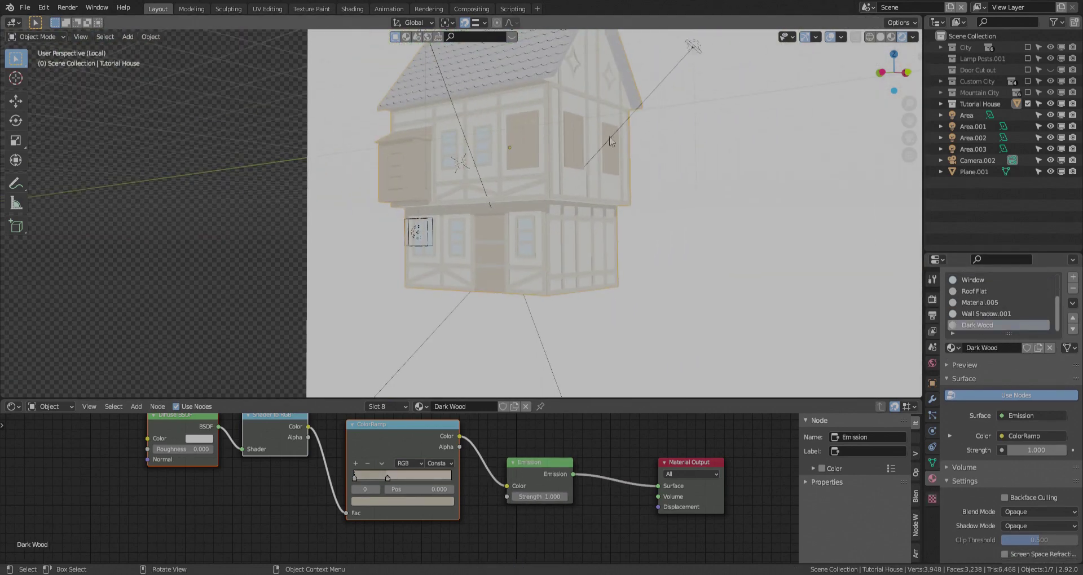
Step: Check the bay in the camera render and assign the Window material to its window panes
click(429, 8)
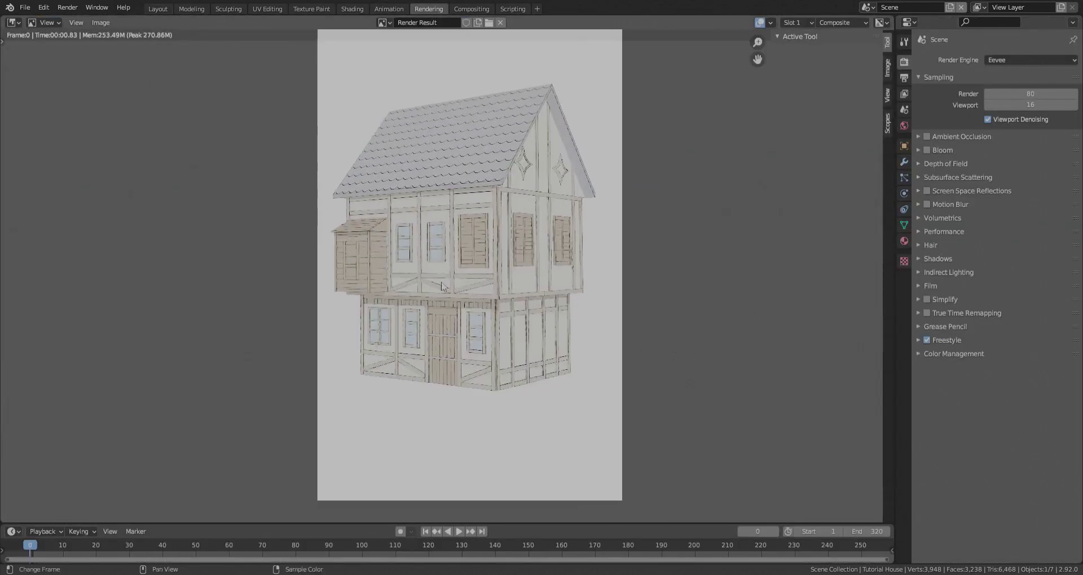
scroll(365, 309, up, 3)
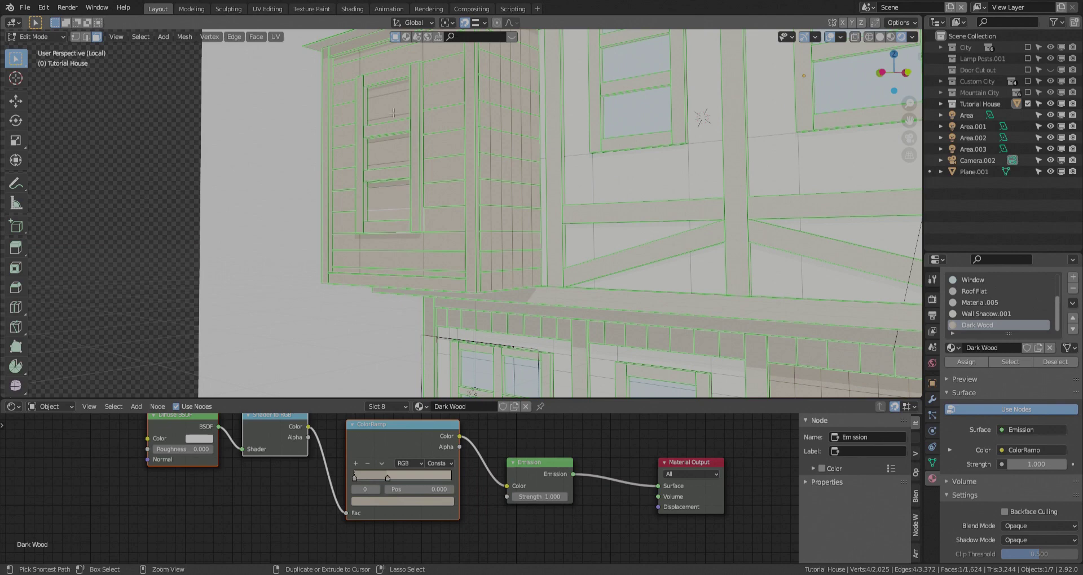
ctrl+click(392, 97)
click(982, 280)
click(966, 362)
scroll(535, 236, down, 6)
key(Tab)
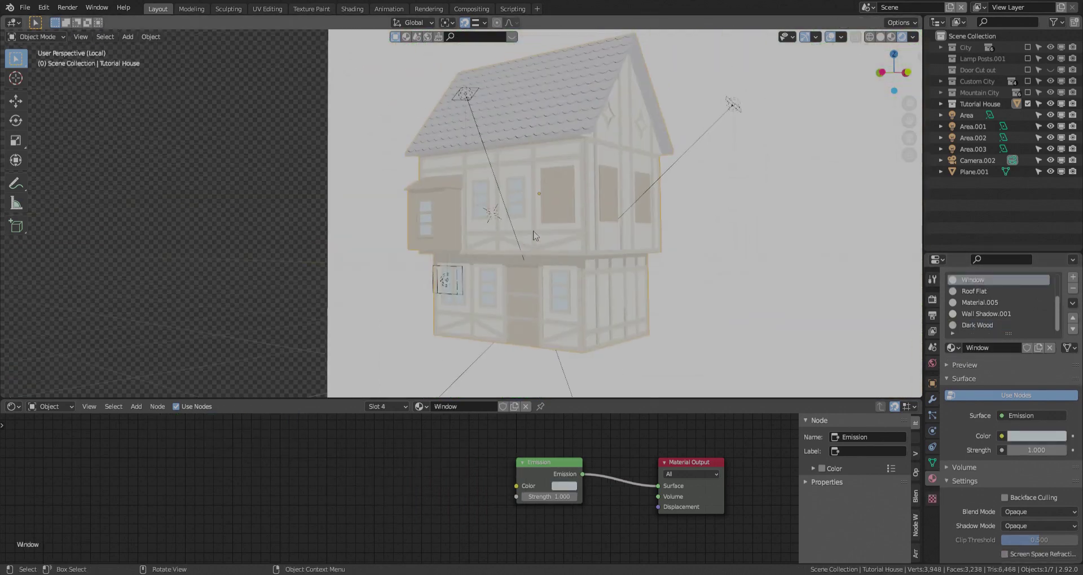
Step: Check the render and set the Wood material's ramp stop at 0.341 to about H 0.110, S 0.302, V 0.490
click(428, 10)
scroll(478, 306, down, 4)
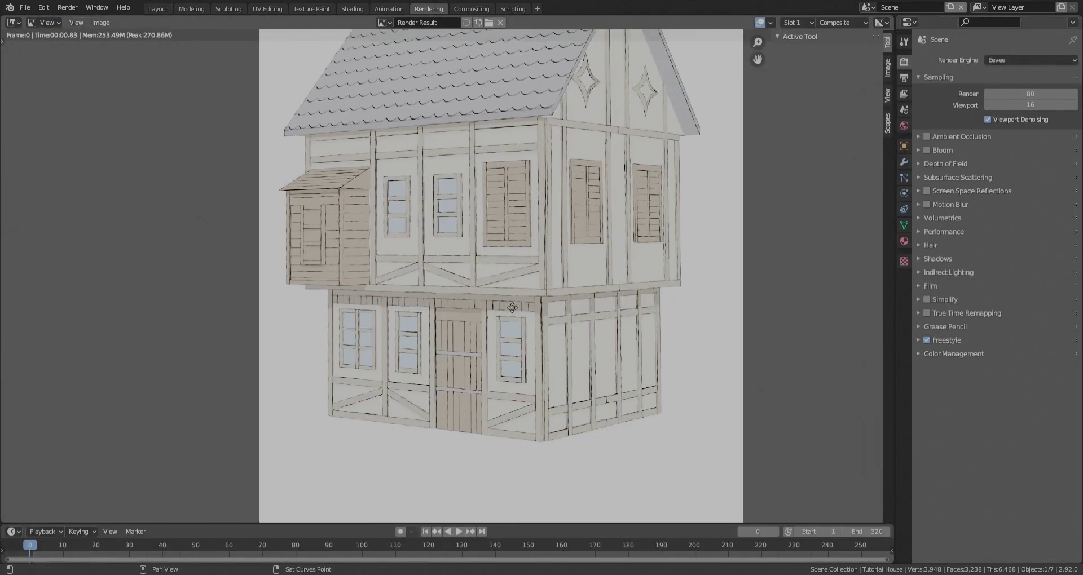
middle_drag(478, 306, 487, 272)
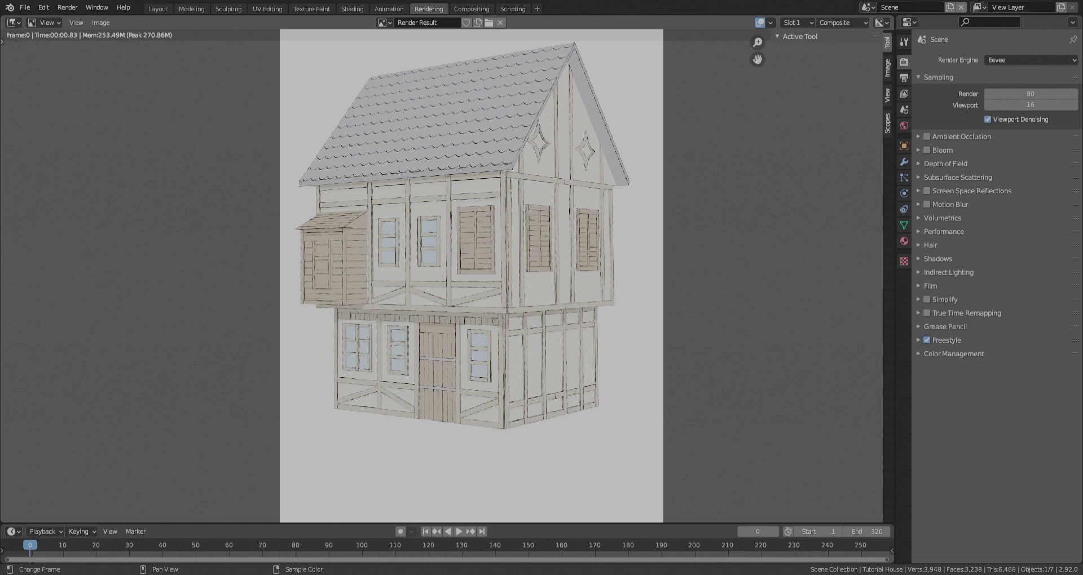
click(159, 9)
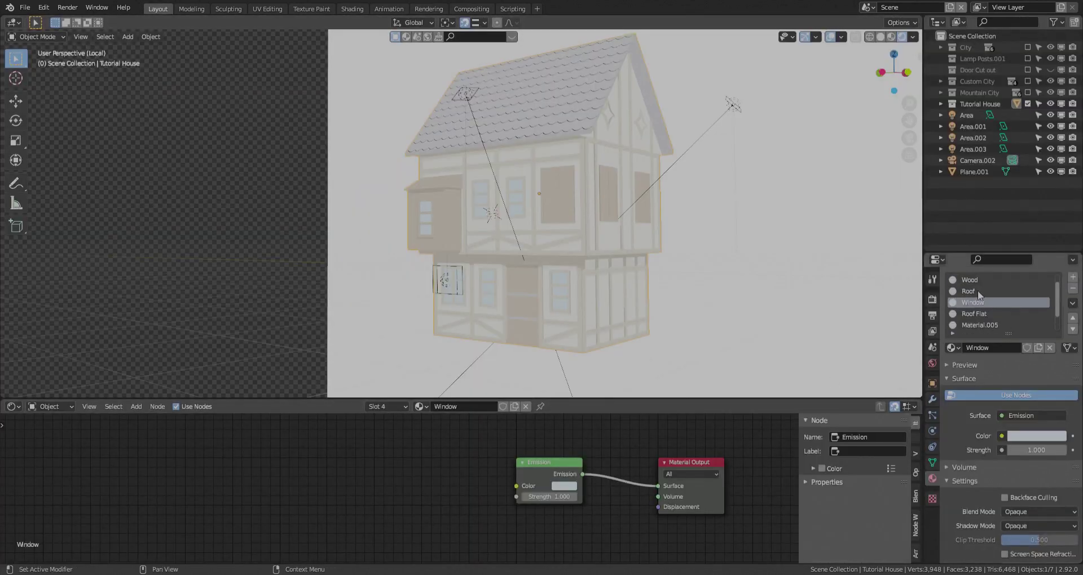
click(975, 280)
scroll(384, 476, up, 4)
click(402, 507)
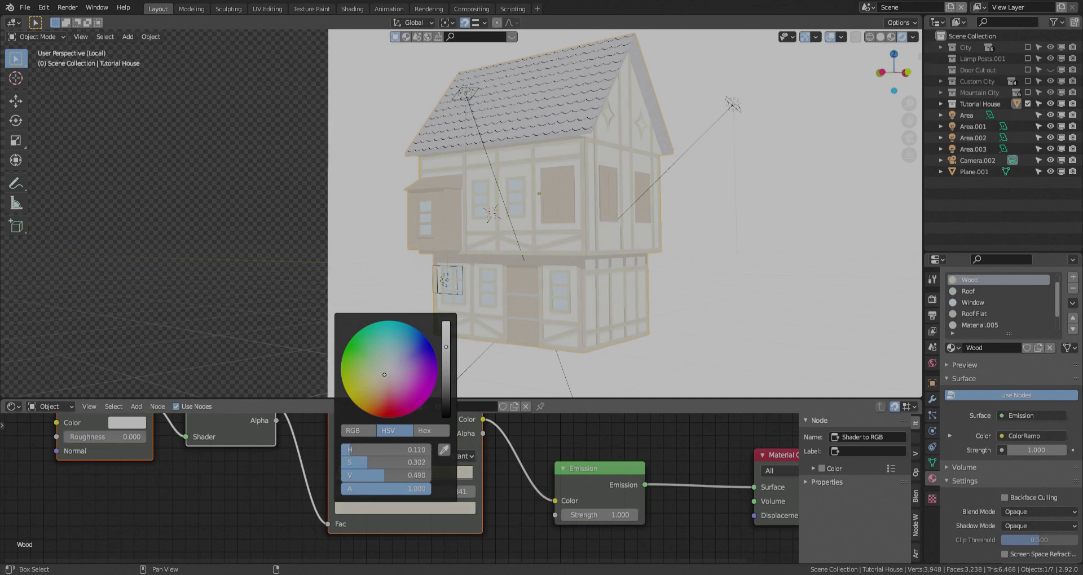
scroll(535, 313, up, 3)
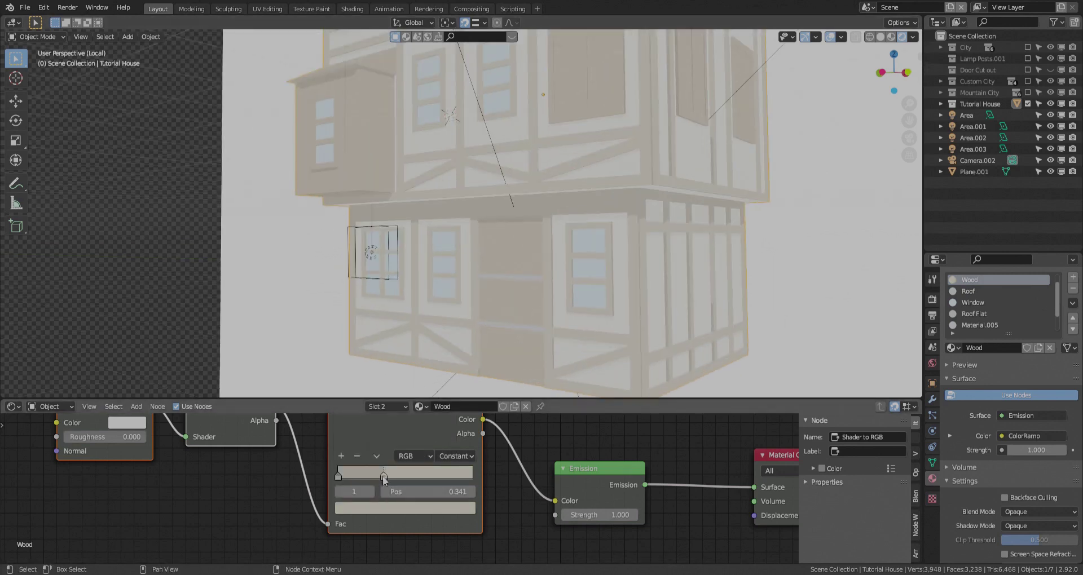
Step: Paste the brown onto the Wood ramp's first stop and darken it to about H 0.107, S 0.294, V 0.353
click(339, 476)
click(382, 508)
key(ctrl+v)
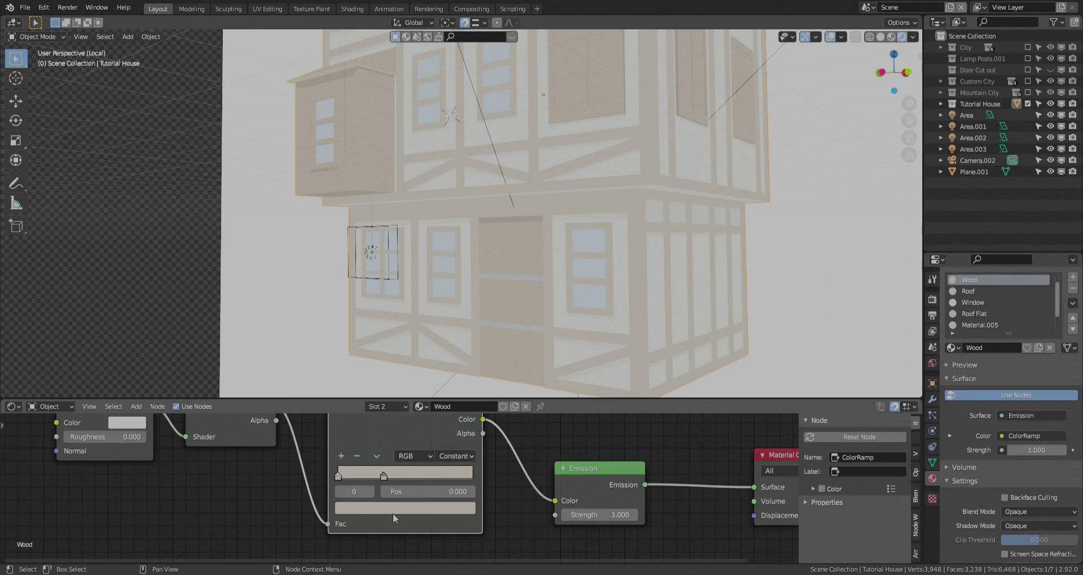
click(393, 510)
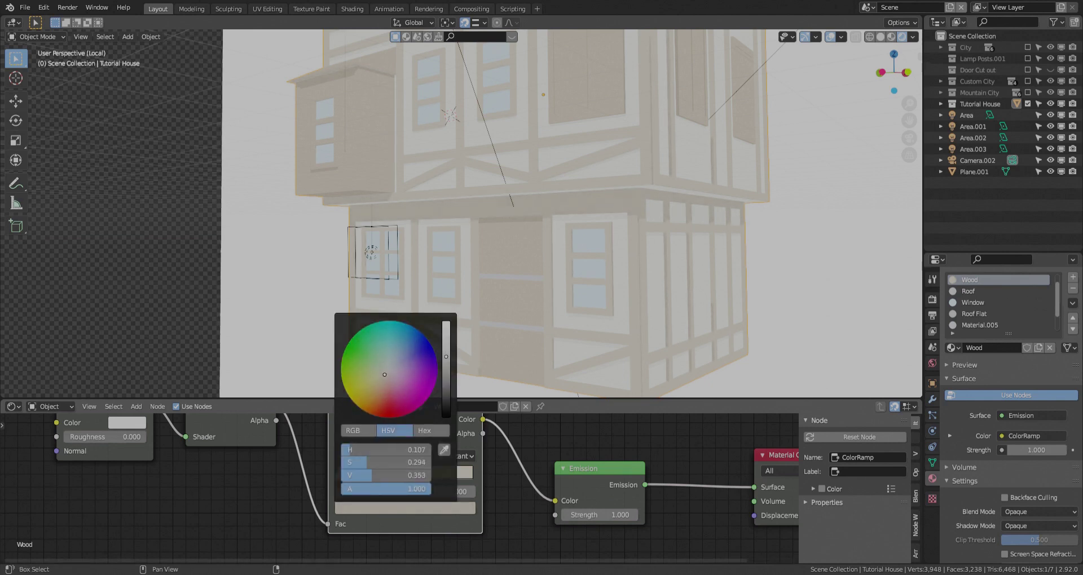
click(580, 285)
scroll(580, 225, down, 3)
click(579, 150)
shift+middle_drag(579, 150, 555, 196)
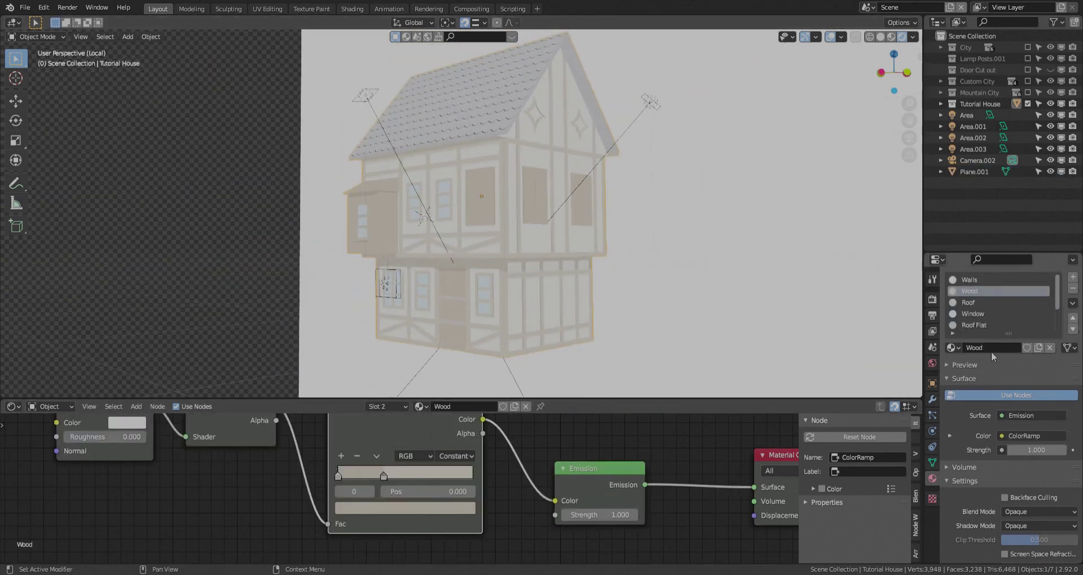
Step: Set the Dark Wood ramp's stop at 0.341 to H 0.094, S 0.393, V 0.379
scroll(984, 325, down, 3)
click(981, 326)
scroll(389, 461, up, 2)
click(382, 478)
click(395, 515)
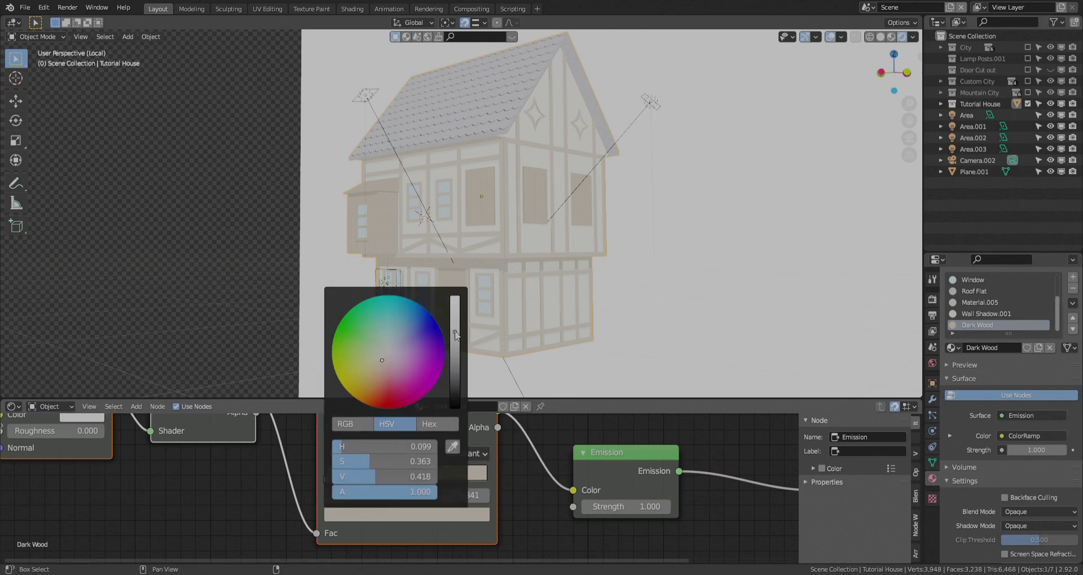
click(406, 515)
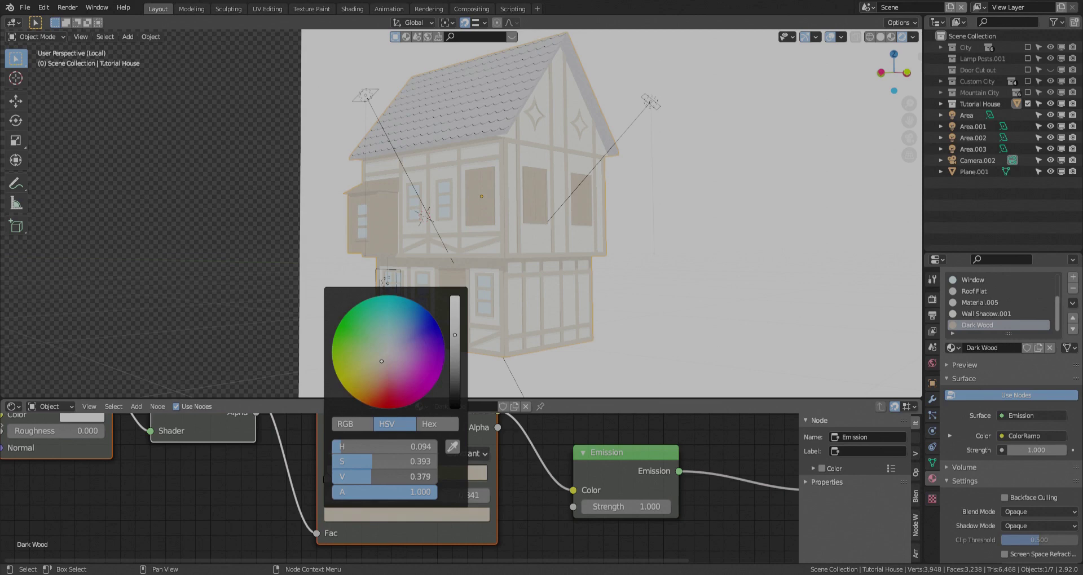
click(511, 305)
Step: Examine the wood tones of the shutters, bay, door and beams in the camera render
scroll(502, 288, down, 3)
middle_drag(461, 236, 442, 233)
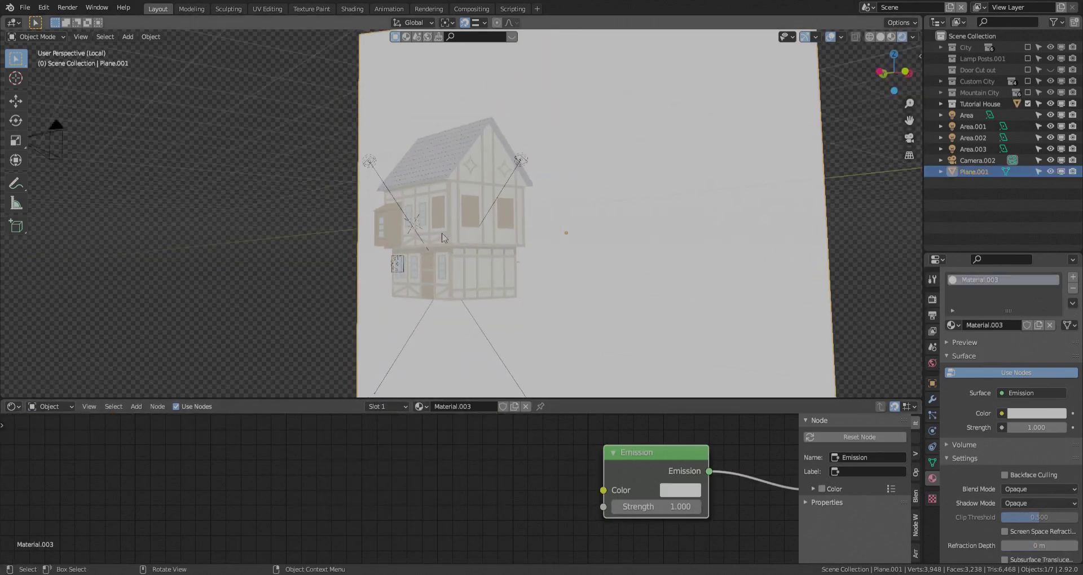
click(428, 9)
scroll(395, 282, down, 2)
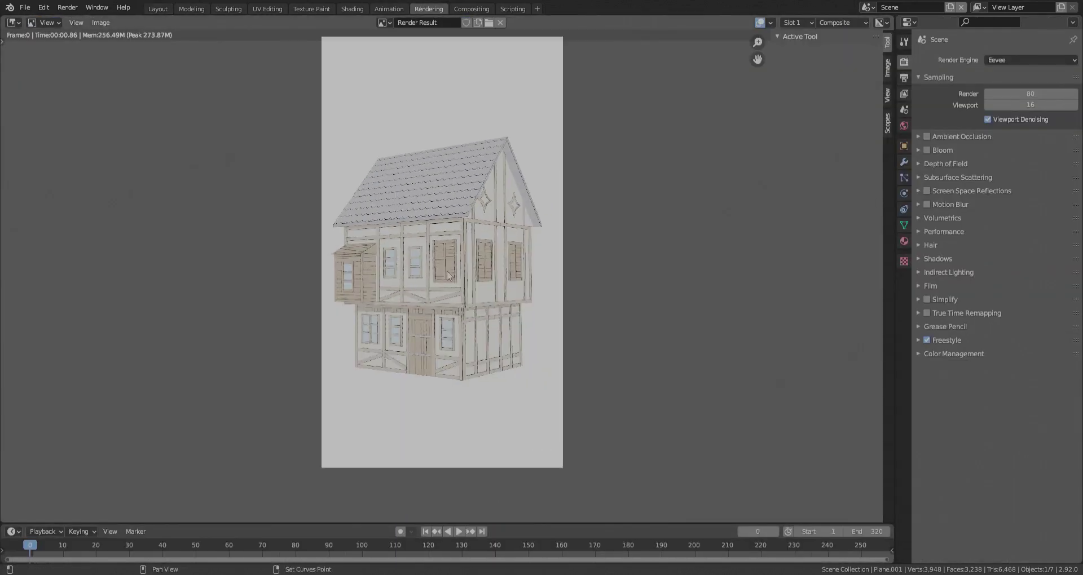
scroll(418, 299, up, 6)
scroll(420, 216, down, 3)
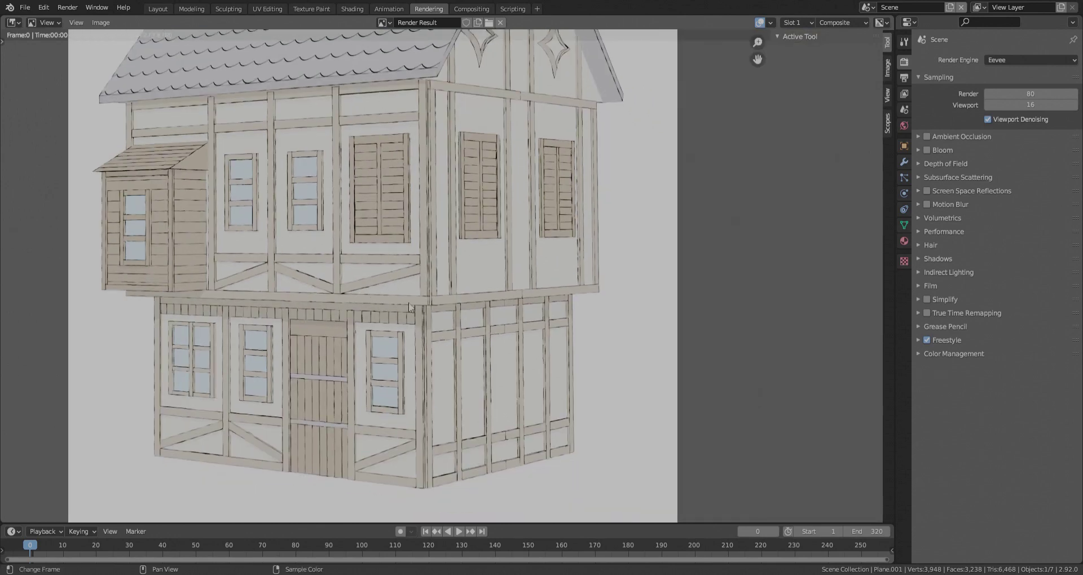
scroll(195, 174, up, 2)
Step: Sample the second stop's brown into the Dark Wood ramp's first stop and darken it slightly
click(158, 9)
scroll(338, 471, up, 4)
click(328, 478)
click(371, 526)
click(494, 440)
click(505, 474)
click(454, 529)
drag(497, 286, 497, 293)
Step: Inspect the recoloured house from another angle and in a fresh camera render
mouse_move(397, 242)
middle_down()
mouse_move(464, 245)
mouse_move(402, 243)
mouse_move(397, 226)
middle_up()
scroll(464, 245, up, 5)
scroll(465, 246, down, 5)
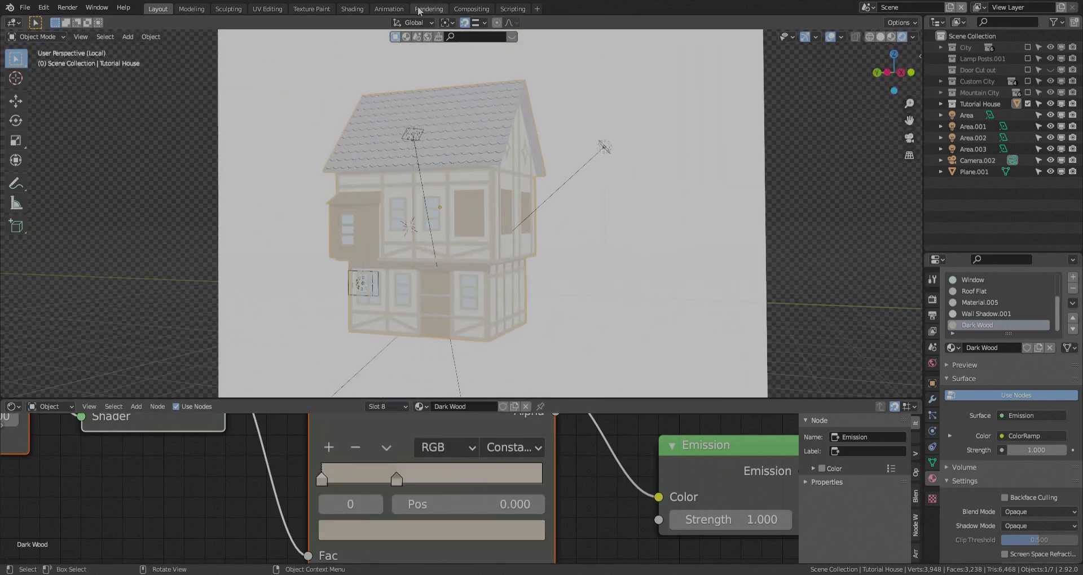
click(428, 9)
scroll(469, 176, down, 4)
middle_drag(469, 177, 447, 243)
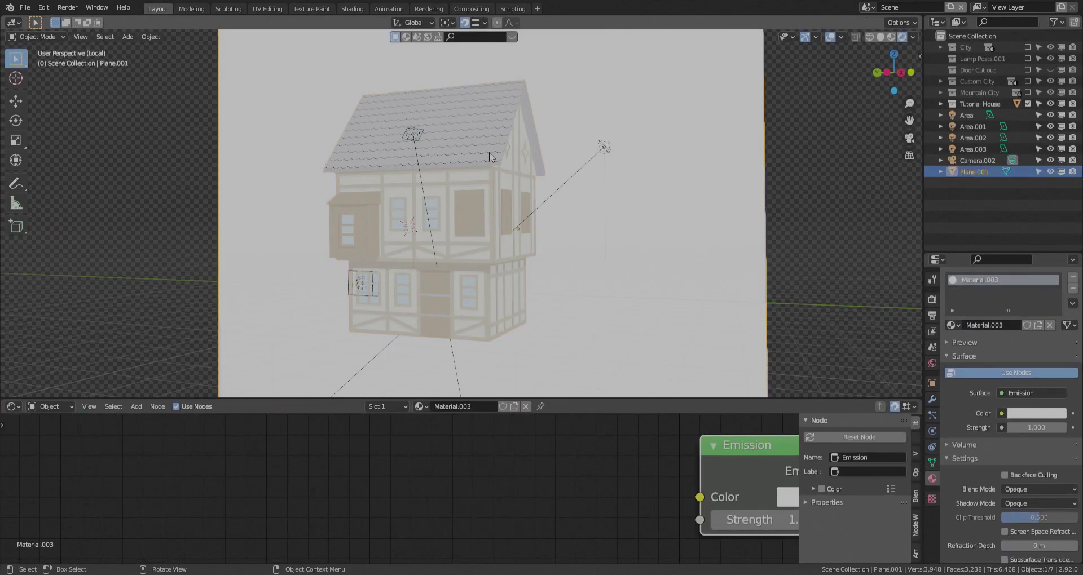
Step: Open the colour of the Roof ramp's first stop and inspect the tiled roof from several angles
click(491, 156)
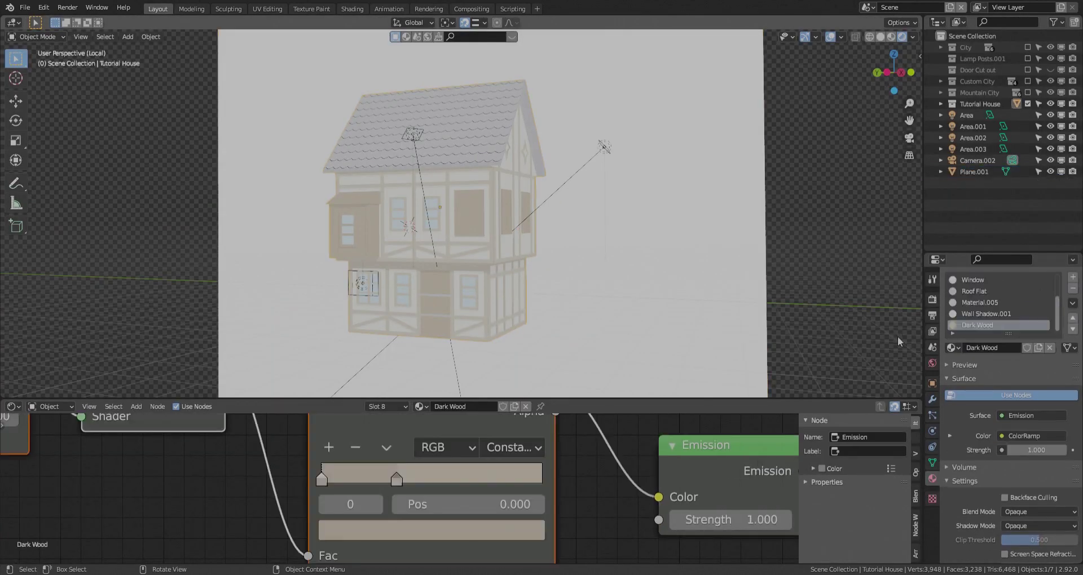
click(977, 292)
scroll(980, 302, up, 2)
click(981, 291)
scroll(572, 474, down, 6)
middle_drag(612, 453, 429, 491)
scroll(508, 480, up, 5)
scroll(535, 499, up, 9)
middle_drag(586, 474, 470, 533)
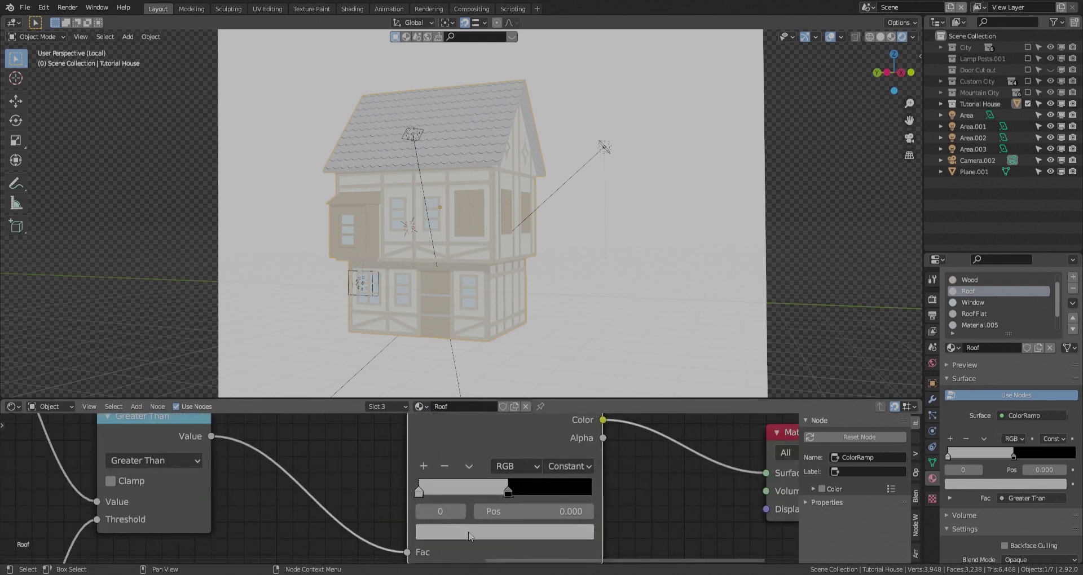
click(470, 533)
middle_drag(606, 248, 564, 244)
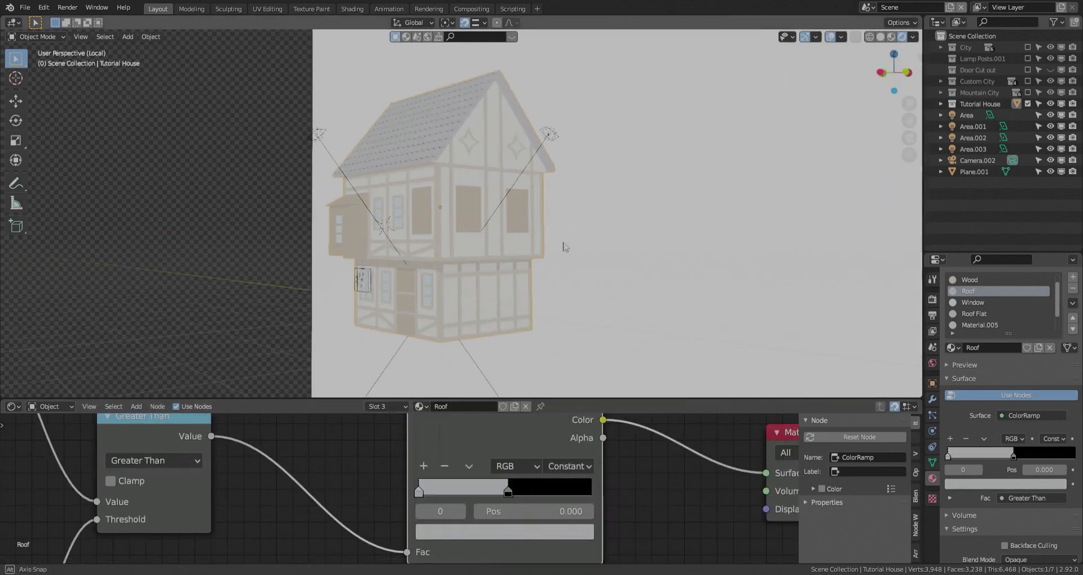
scroll(507, 217, up, 2)
middle_drag(502, 214, 542, 167)
scroll(541, 170, up, 1)
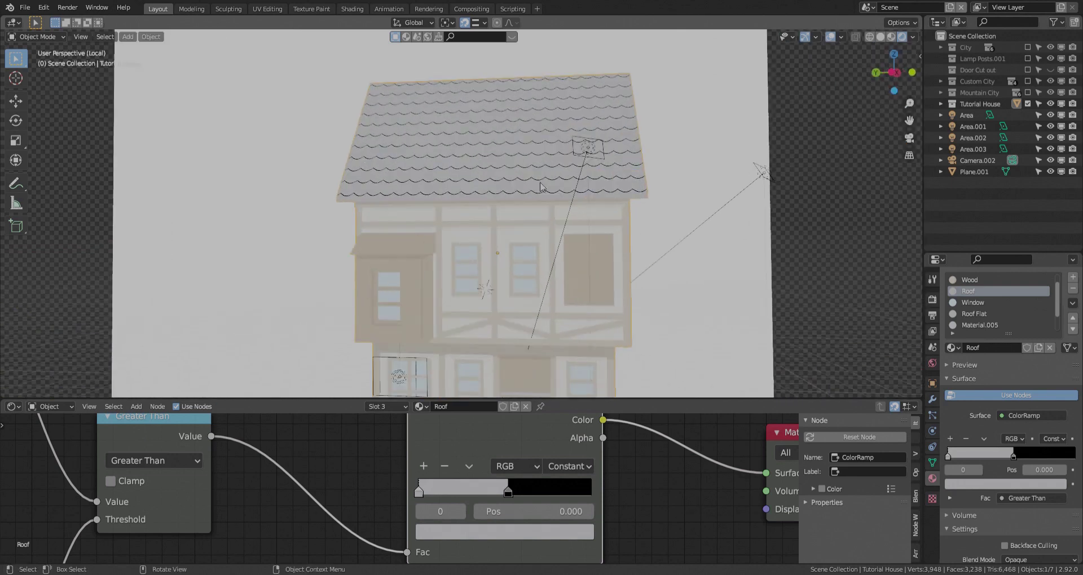
Step: Set the Y location of the Roof material's first Mapping node to 0.08 m
scroll(330, 473, down, 11)
middle_drag(229, 490, 709, 375)
scroll(302, 545, up, 1)
scroll(302, 544, up, 4)
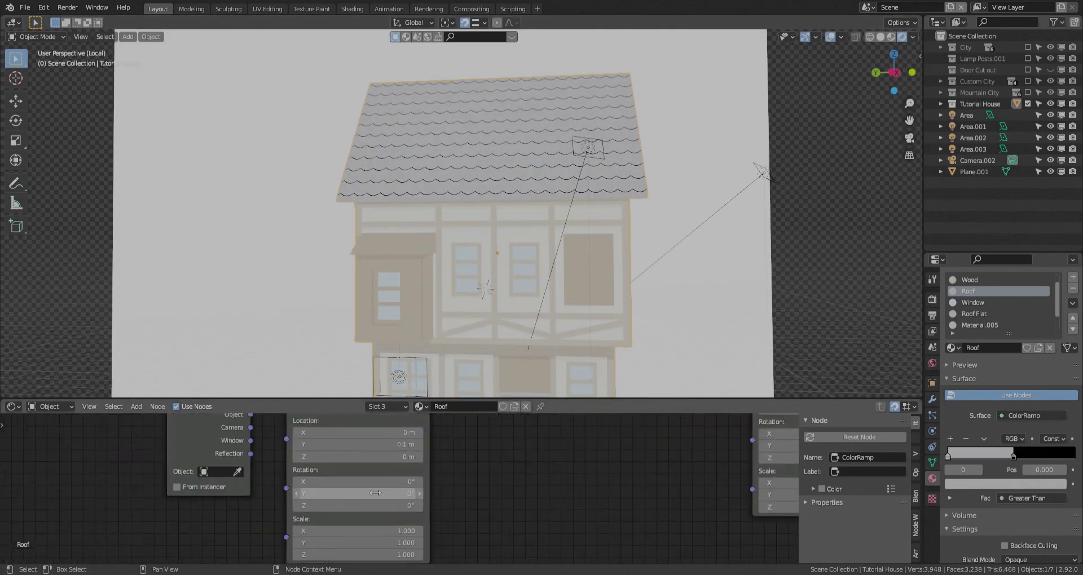
drag(414, 482, 409, 482)
middle_drag(527, 287, 453, 285)
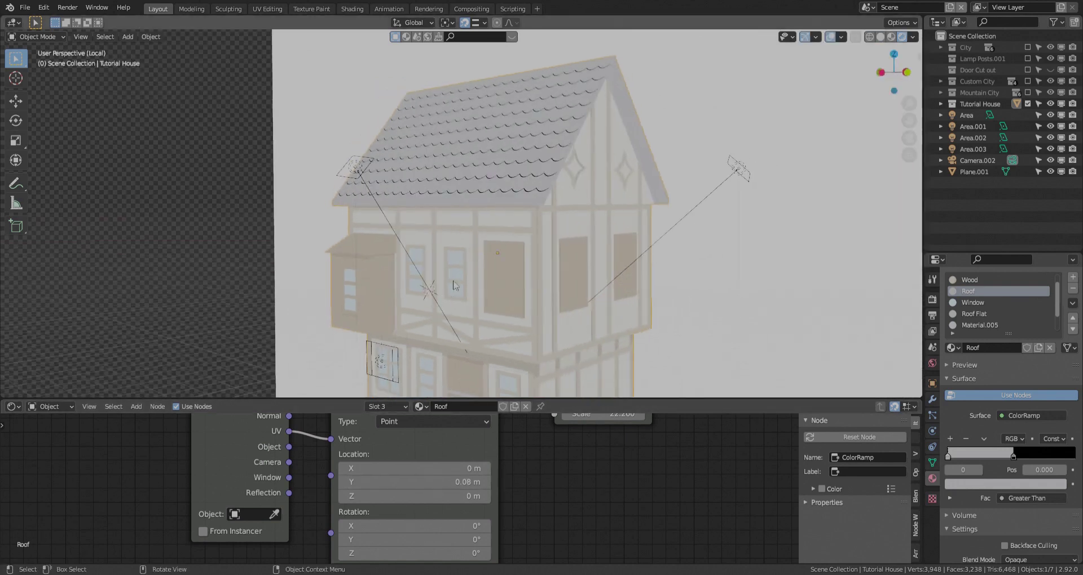
Step: Open the Roof Flat material's emission colour and compare the flat roof surfaces with the tiled ones
click(973, 313)
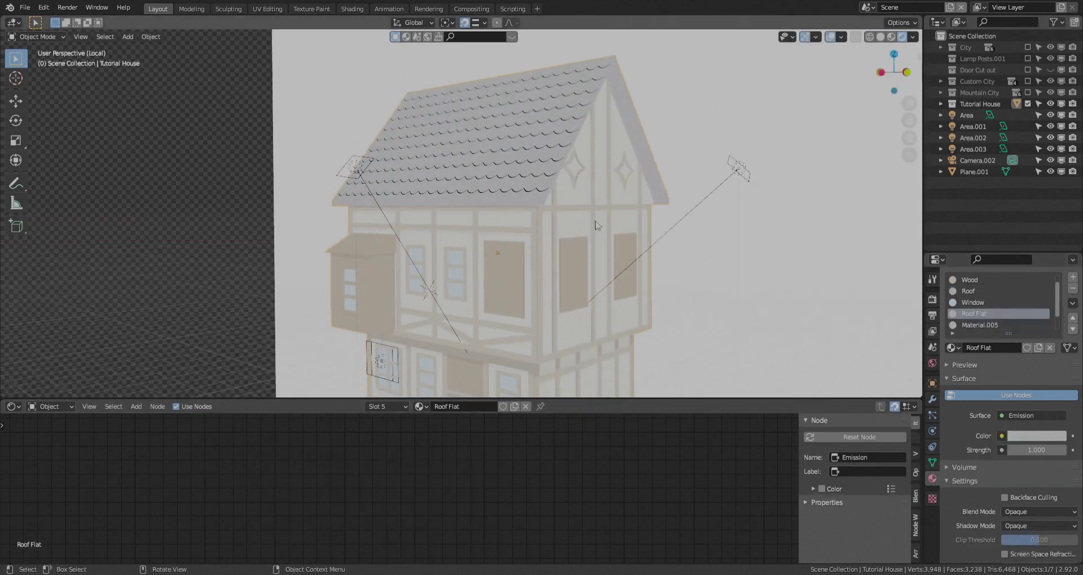
scroll(726, 278, up, 4)
key(Home)
click(374, 490)
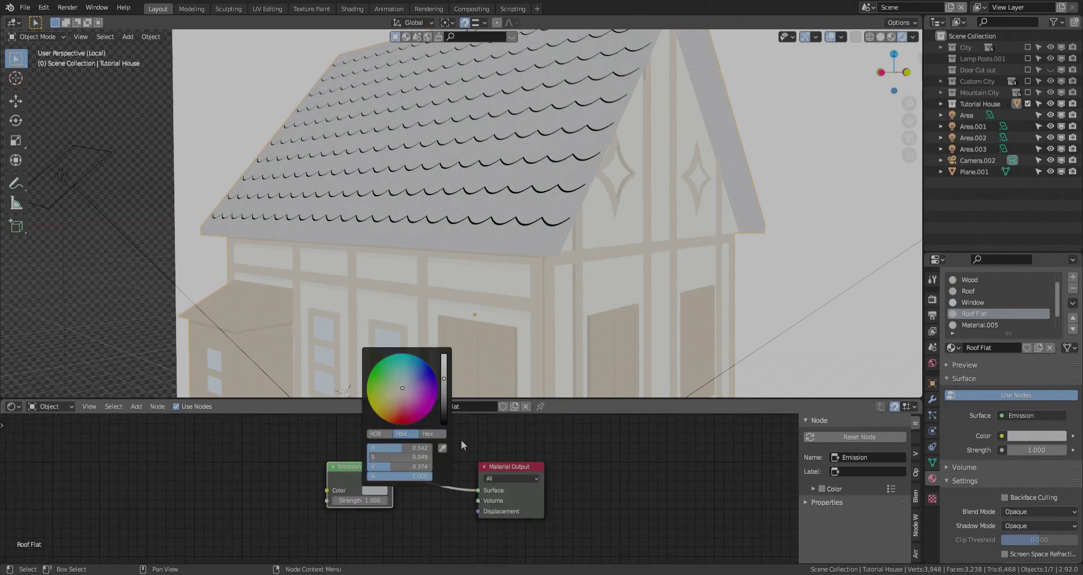
middle_drag(529, 213, 621, 240)
scroll(530, 217, down, 7)
key(alt+a)
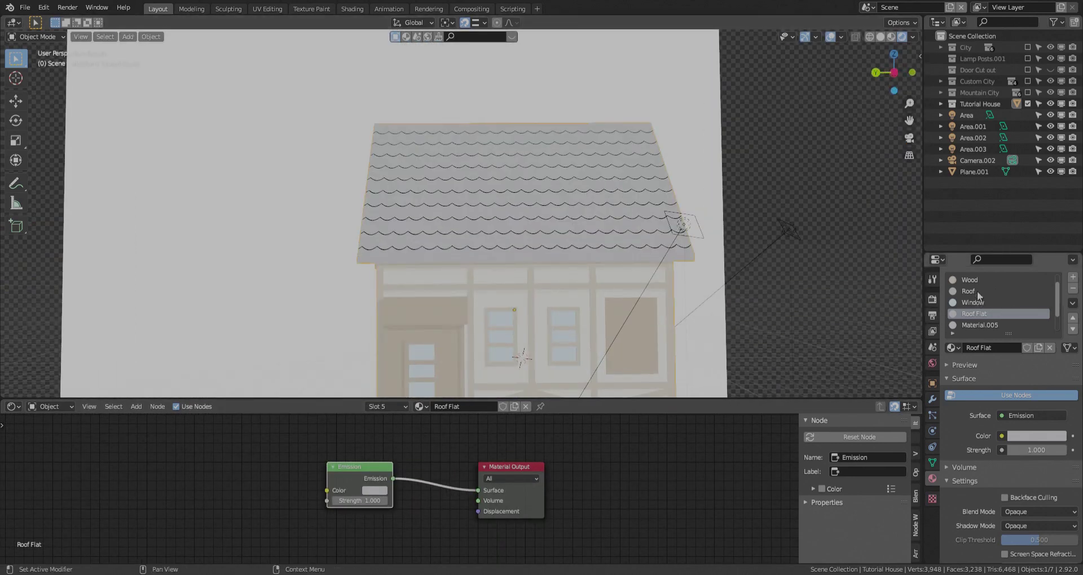
Step: Set the Scale node of the Roof tile pattern to 28.36 and check the smaller tiles on the house
click(972, 292)
drag(418, 530, 454, 531)
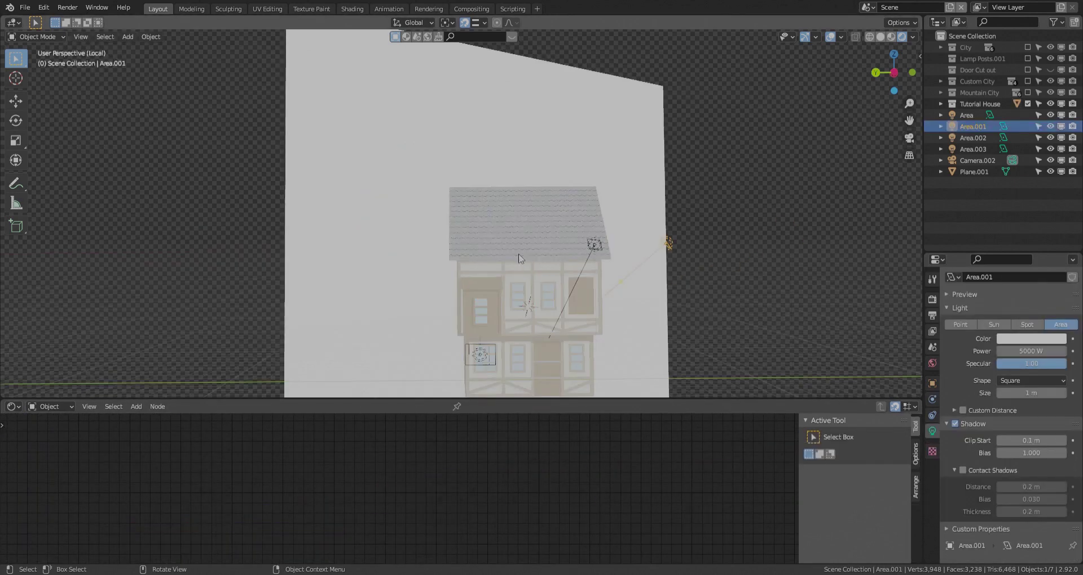
middle_drag(519, 258, 445, 263)
click(420, 323)
scroll(507, 321, up, 2)
shift+middle_drag(555, 321, 421, 251)
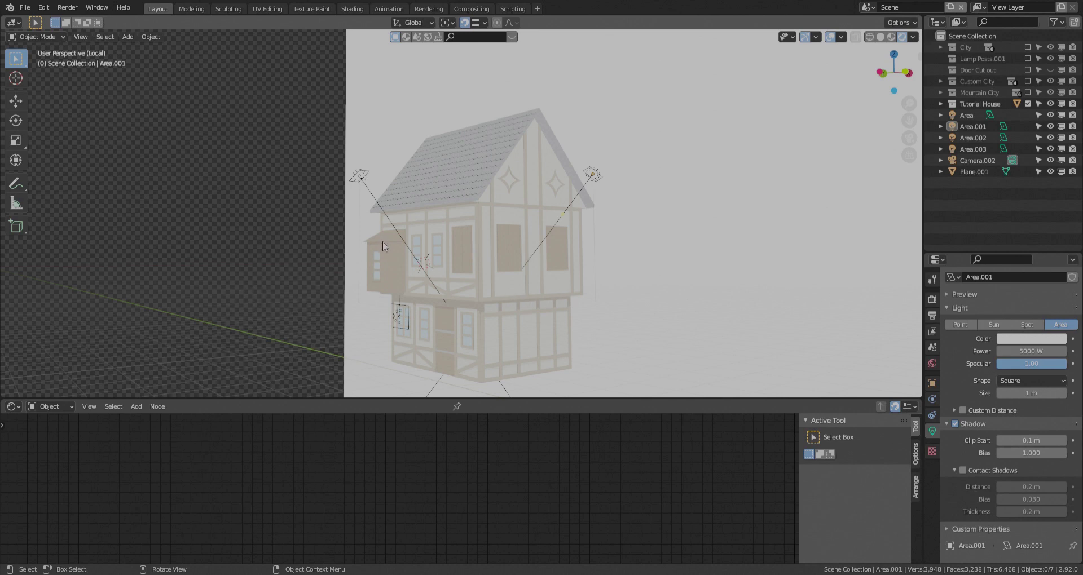
Step: Mark the roof overhang edges on the gable side of the house as Freestyle edges
click(561, 198)
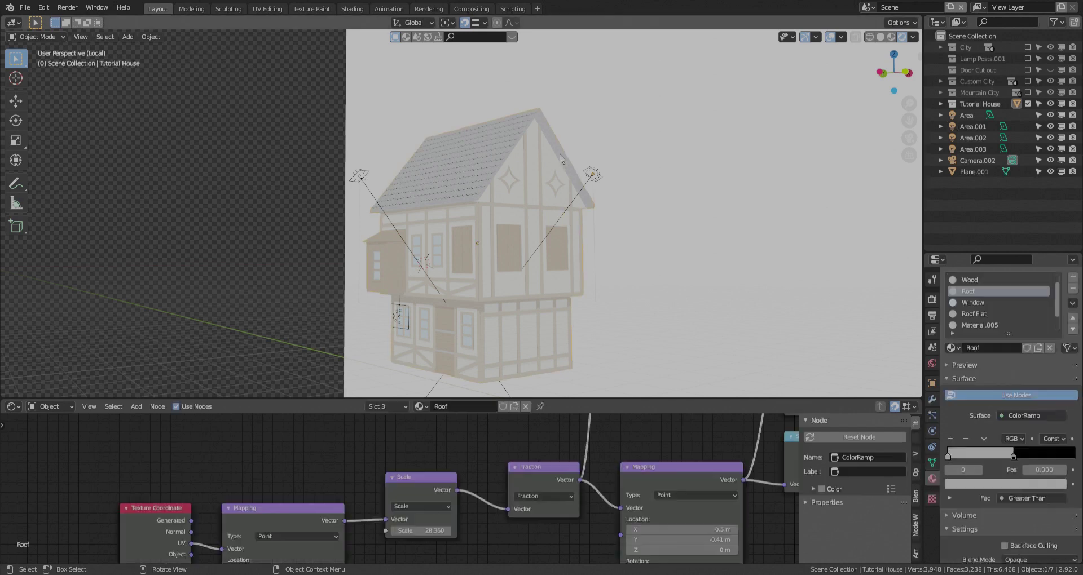
key(Tab)
scroll(561, 197, up, 5)
middle_drag(521, 217, 451, 218)
shift+middle_drag(451, 217, 469, 230)
key(2)
click(209, 258)
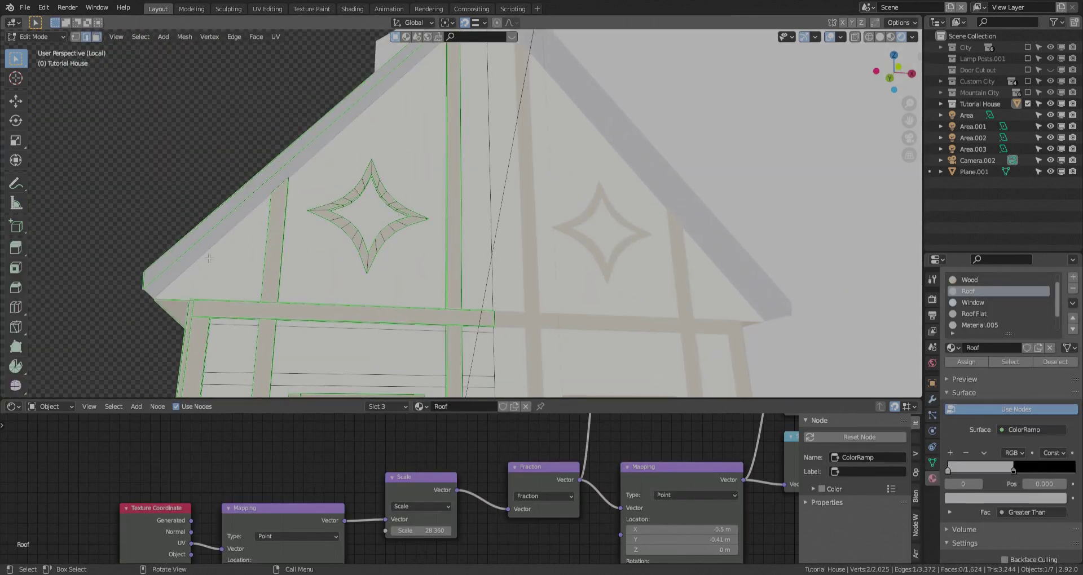
key(ctrl+e)
click(316, 480)
shift+middle_drag(265, 209, 475, 286)
scroll(244, 305, down, 6)
scroll(439, 169, up, 5)
shift+middle_drag(403, 90, 454, 186)
key(ctrl+e)
click(516, 292)
Step: Mark the edge path along the front of the roof as Freestyle edges and return to Object Mode
middle_drag(516, 293, 247, 290)
scroll(429, 282, down, 3)
ctrl+click(662, 281)
key(ctrl+e)
click(648, 316)
key(Tab)
middle_drag(388, 286, 389, 264)
key(Tab)
key(Tab)
Step: Set the Y location of the Roof material's first Mapping node to 0.055 m and check the tile rows
click(389, 261)
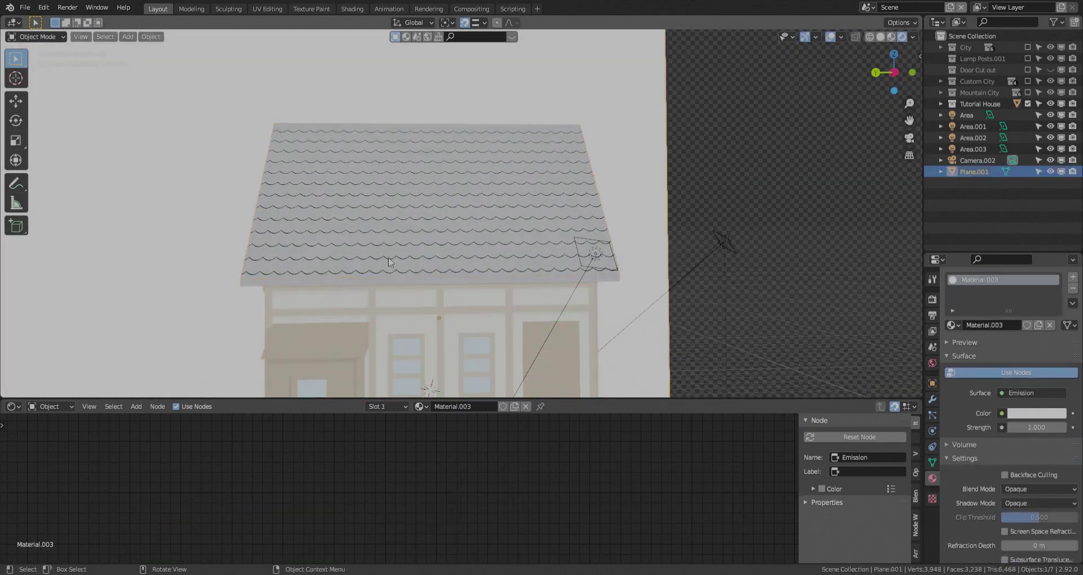
click(389, 260)
scroll(169, 485, up, 5)
drag(369, 464, 361, 463)
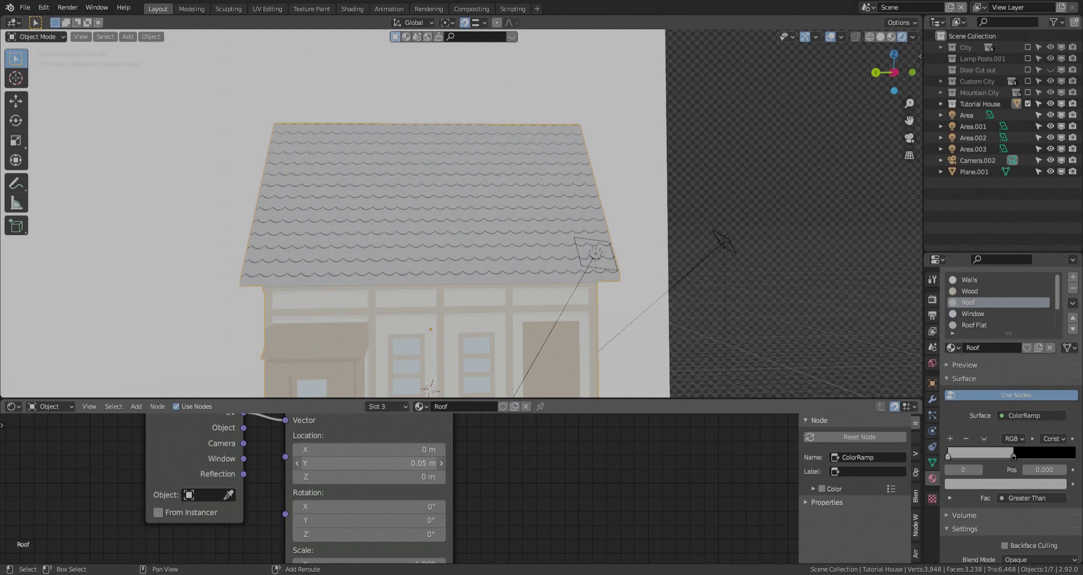
scroll(395, 466, up, 2)
click(394, 466)
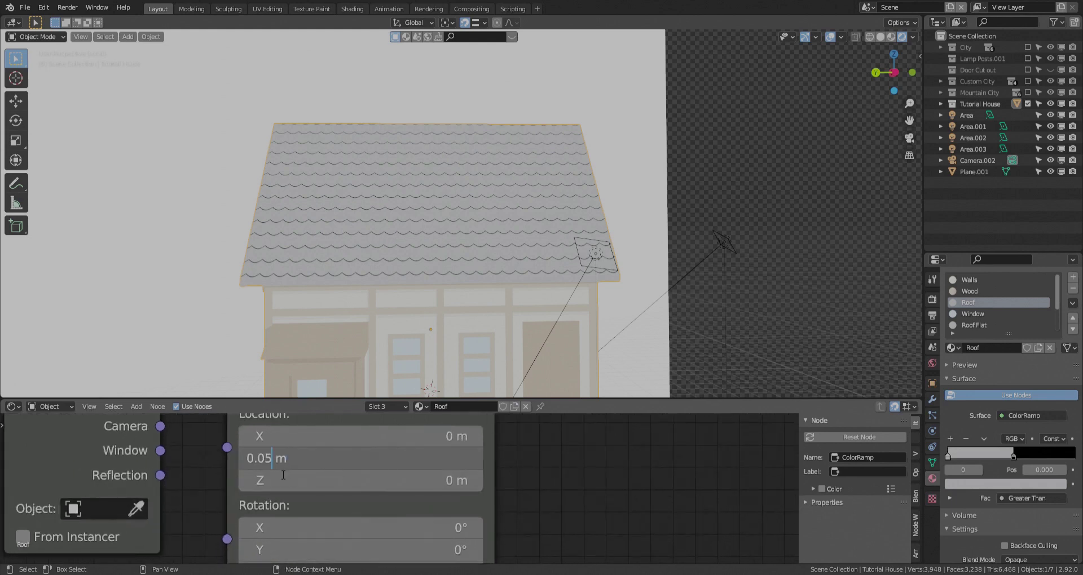
text(5)
key(Return)
middle_drag(389, 230, 336, 230)
scroll(361, 229, up, 3)
Step: Fine-tune the Roof mapping's Y location by trying 0.058 m and 0.056 m, finishing with 0.0555 m
double_click(390, 463)
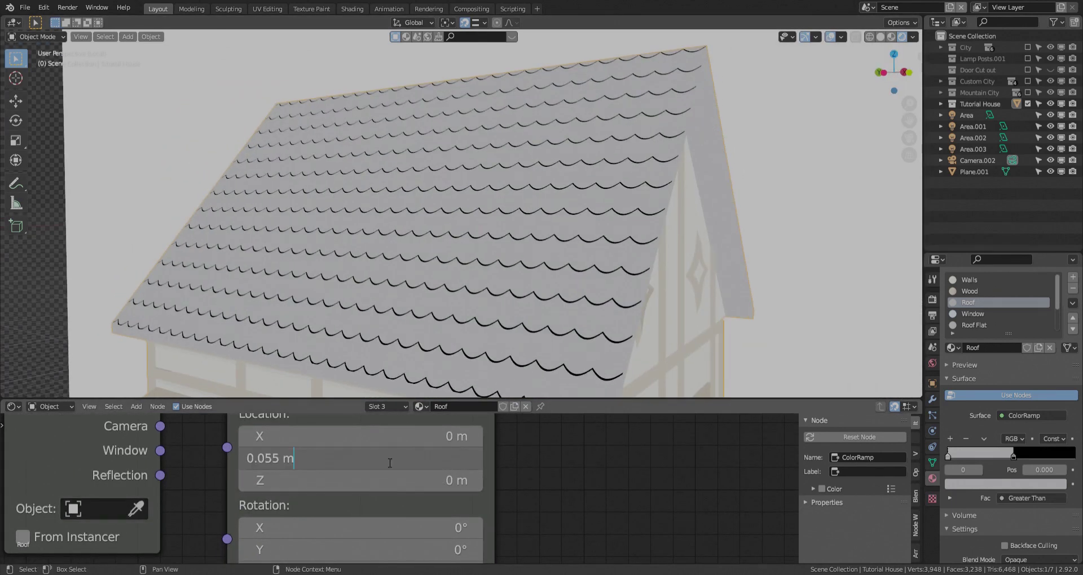
key(Return)
click(324, 466)
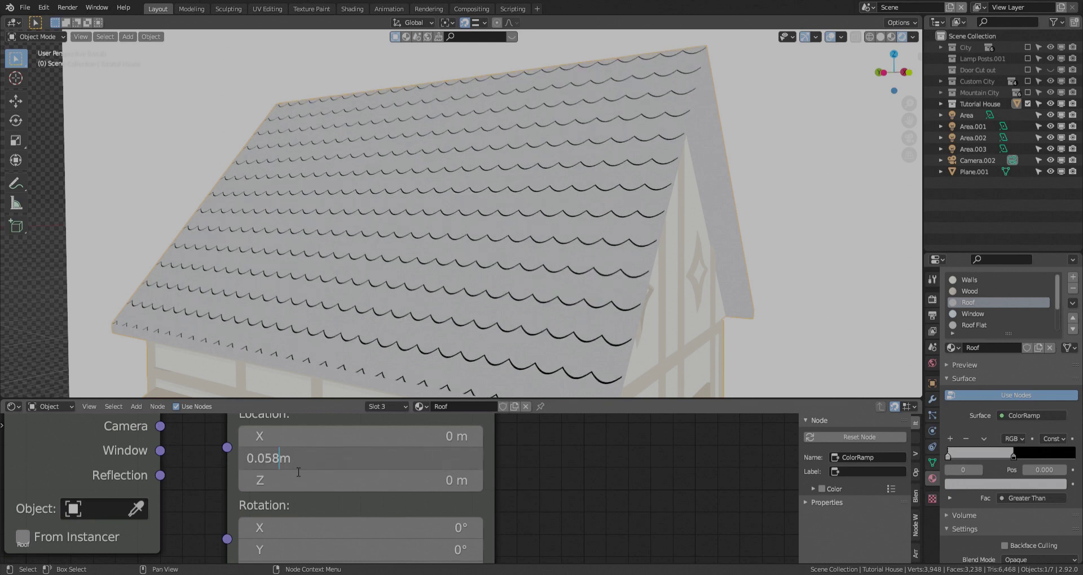
text(6)
key(Return)
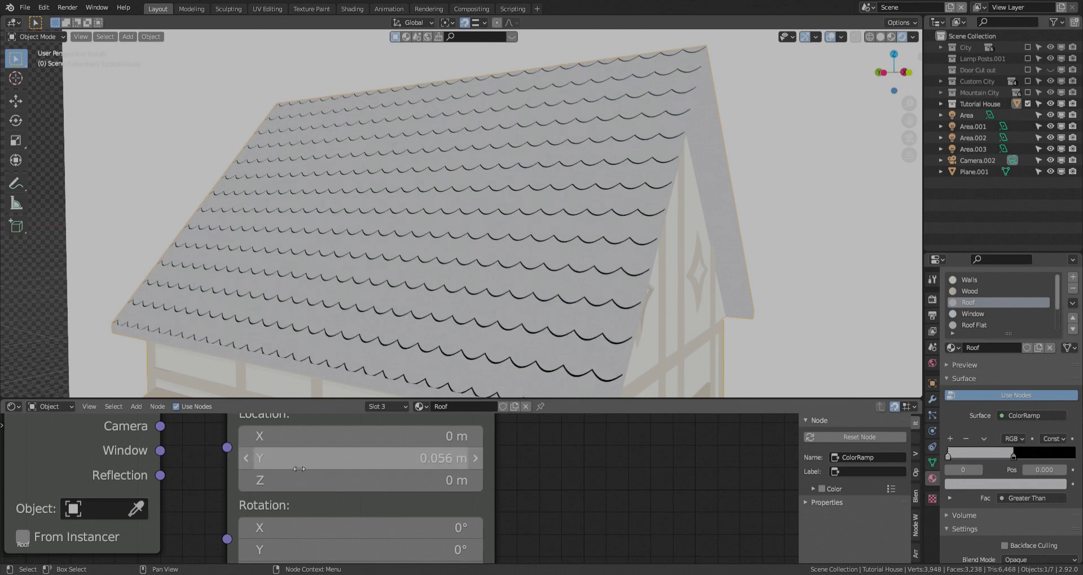
click(450, 461)
key(Return)
click(277, 459)
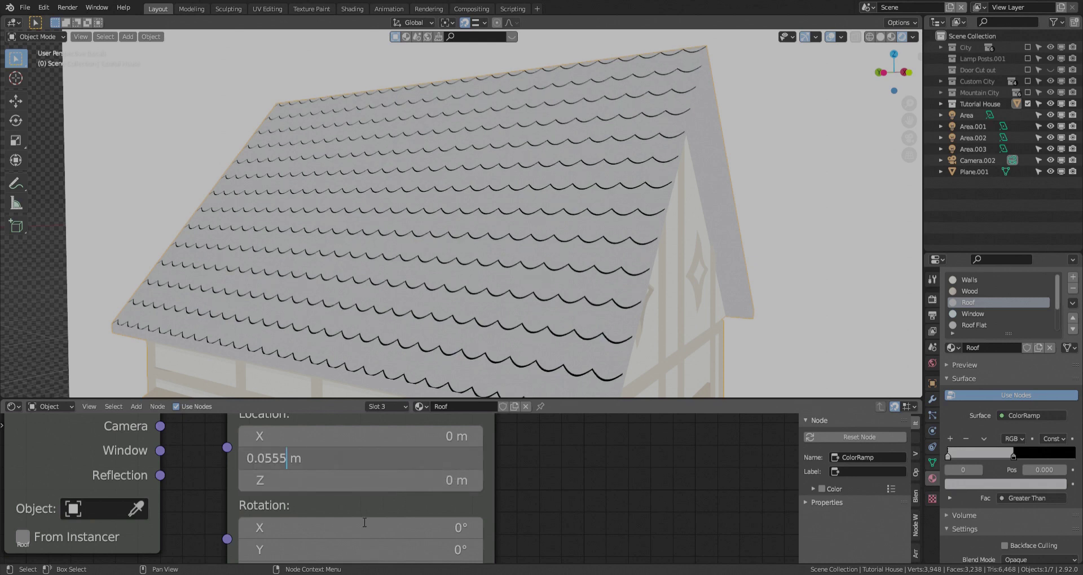
key(Return)
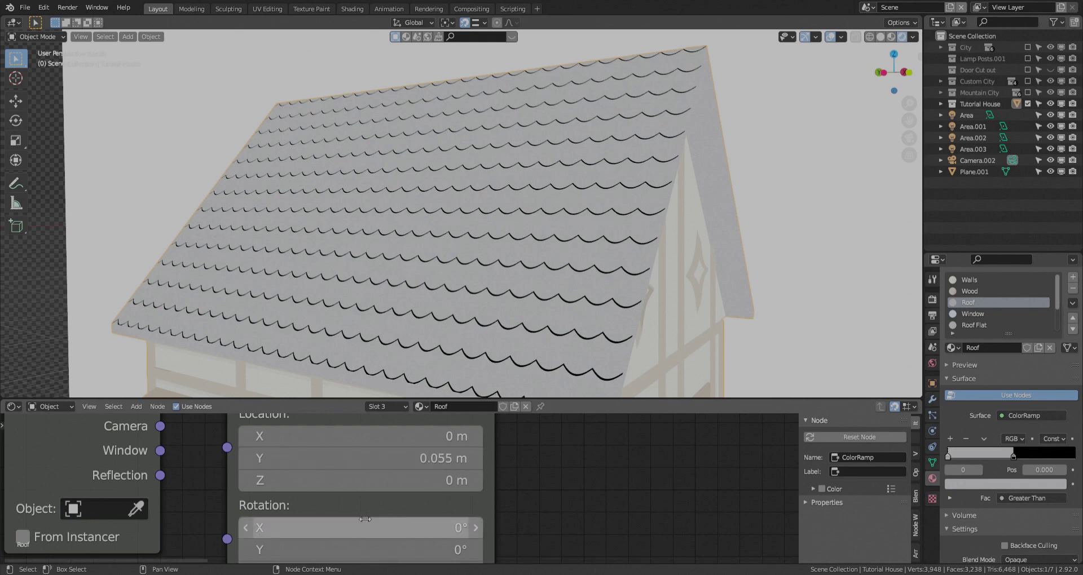
Step: Select the edge path between the front roof tiles and the fascia, and return to Object Mode
scroll(465, 309, down, 2)
shift+middle_drag(464, 310, 455, 294)
scroll(441, 305, down, 3)
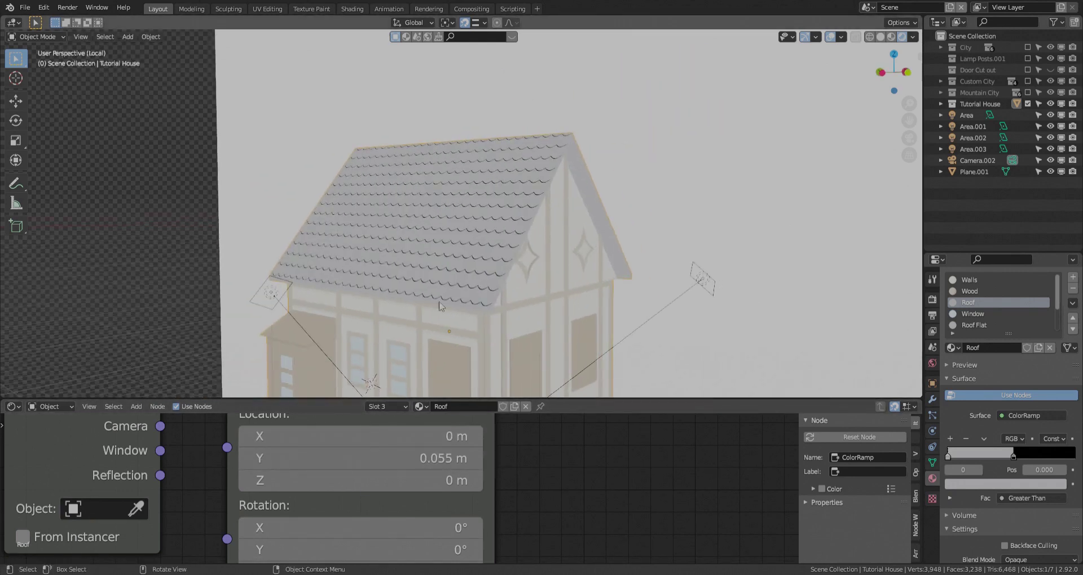
scroll(478, 307, up, 6)
click(478, 307)
key(Tab)
key(Tab)
click(185, 276)
key(Tab)
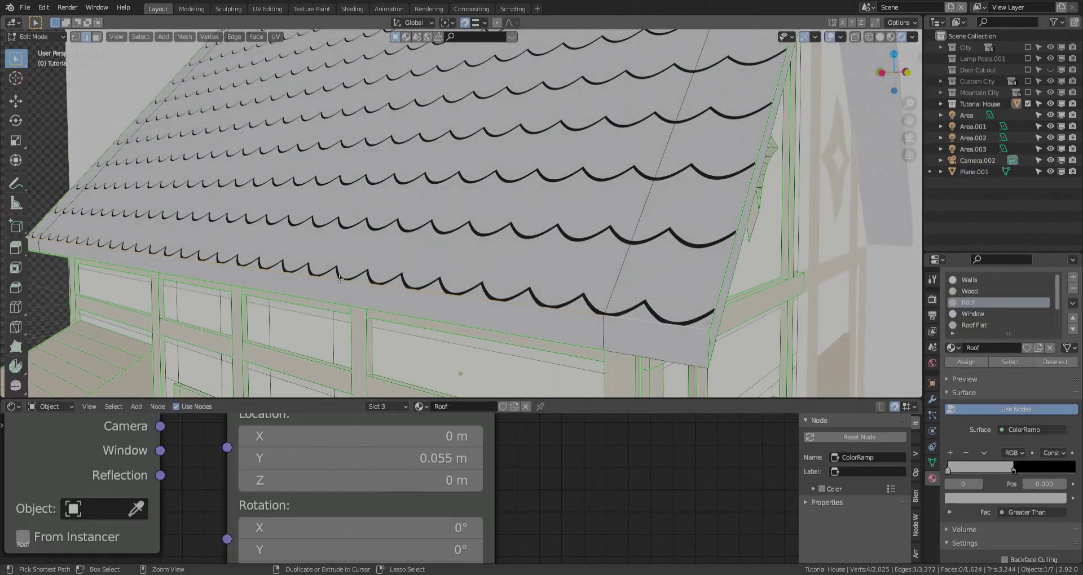
key(Tab)
scroll(398, 246, down, 3)
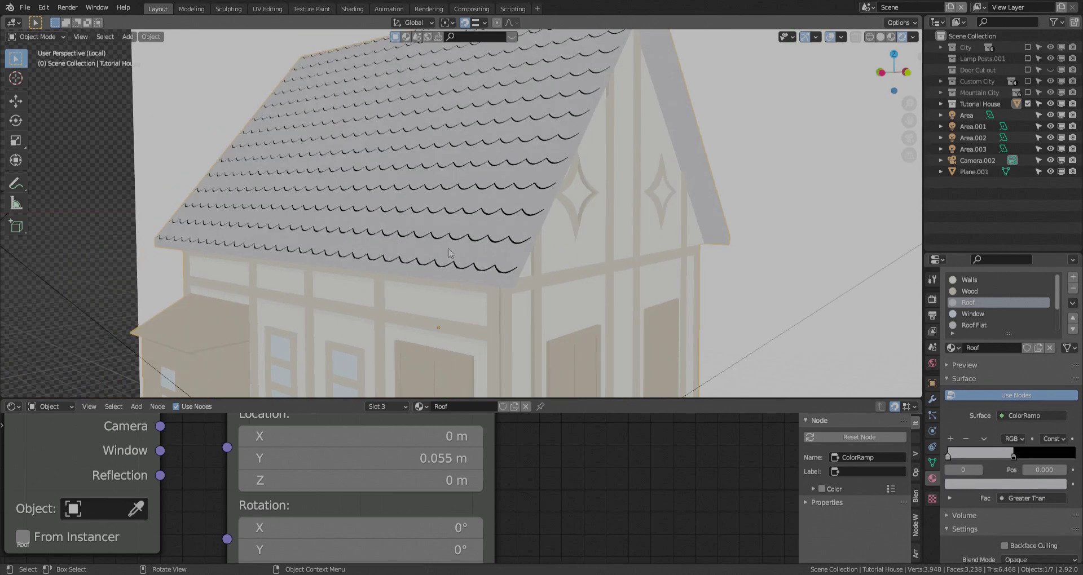
Step: Render the camera view and examine the roof tiles, eave and outlines up close
click(429, 9)
scroll(395, 254, down, 5)
middle_drag(452, 212, 431, 192)
scroll(477, 282, up, 5)
scroll(479, 268, down, 4)
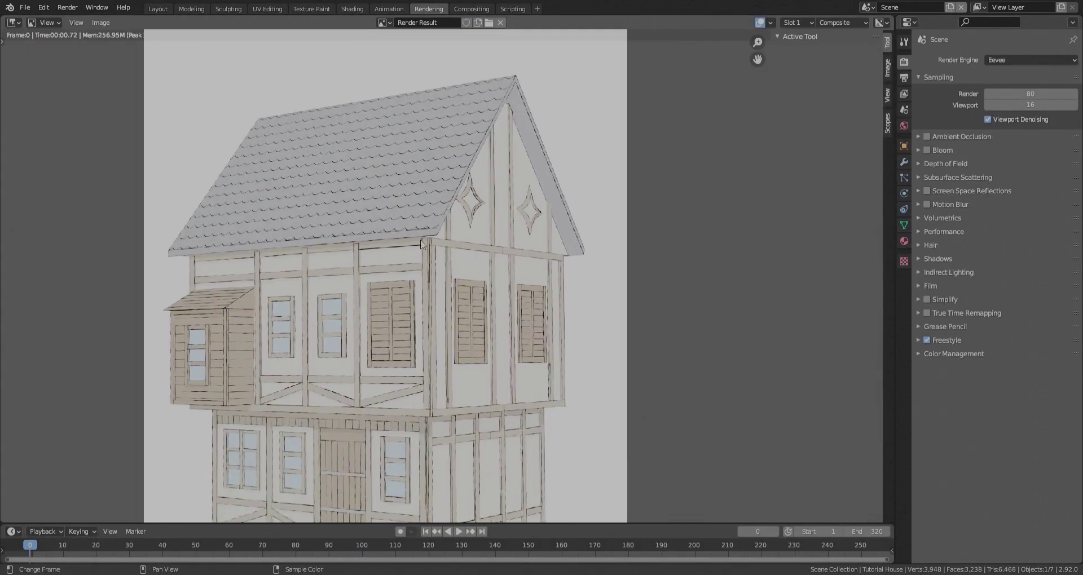
scroll(423, 99, up, 4)
scroll(431, 97, down, 7)
middle_drag(432, 99, 439, 168)
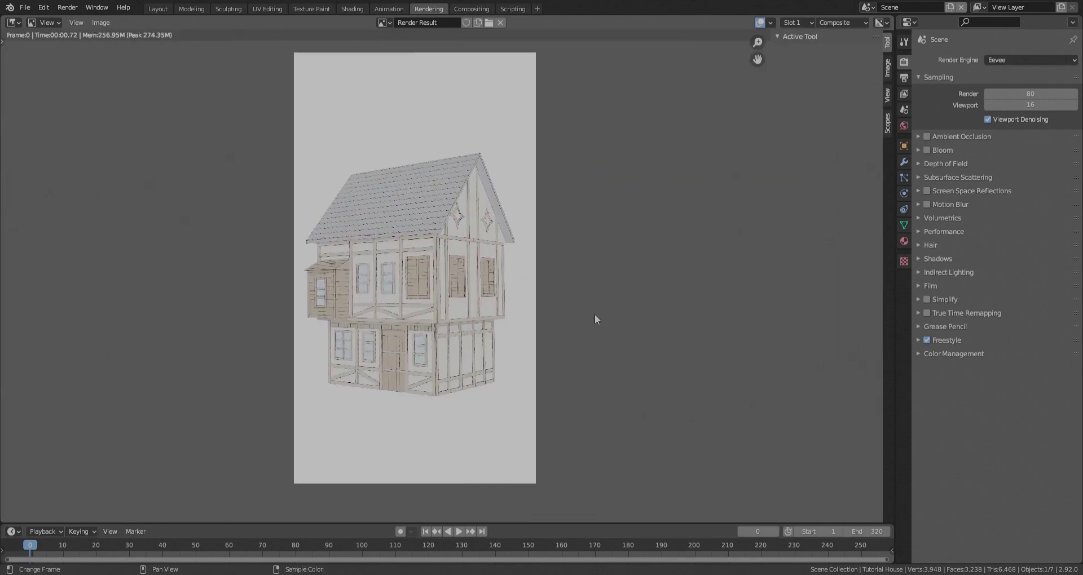
click(165, 7)
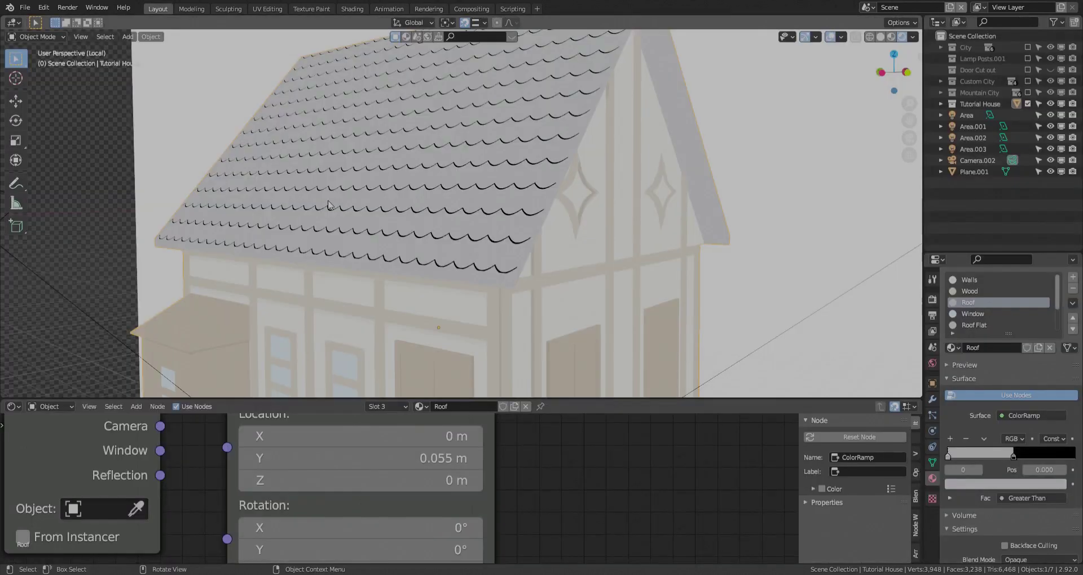
Step: Unwrap the front eave's fascia face with Cube Projection
scroll(386, 239, up, 3)
click(444, 179)
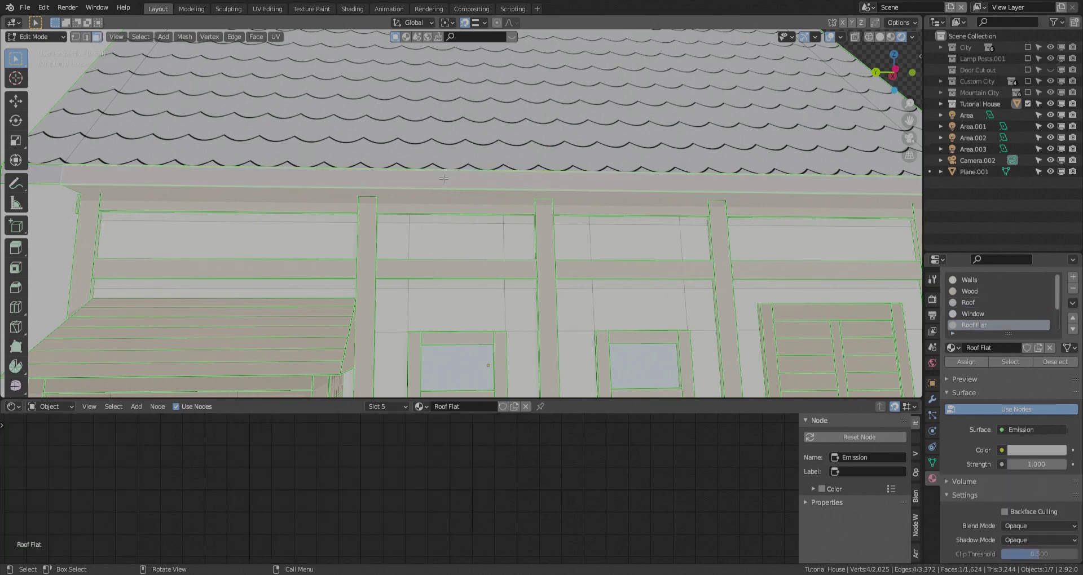
key(ctrl+KP_3)
scroll(444, 179, down, 5)
shift+middle_drag(477, 163, 458, 215)
key(u)
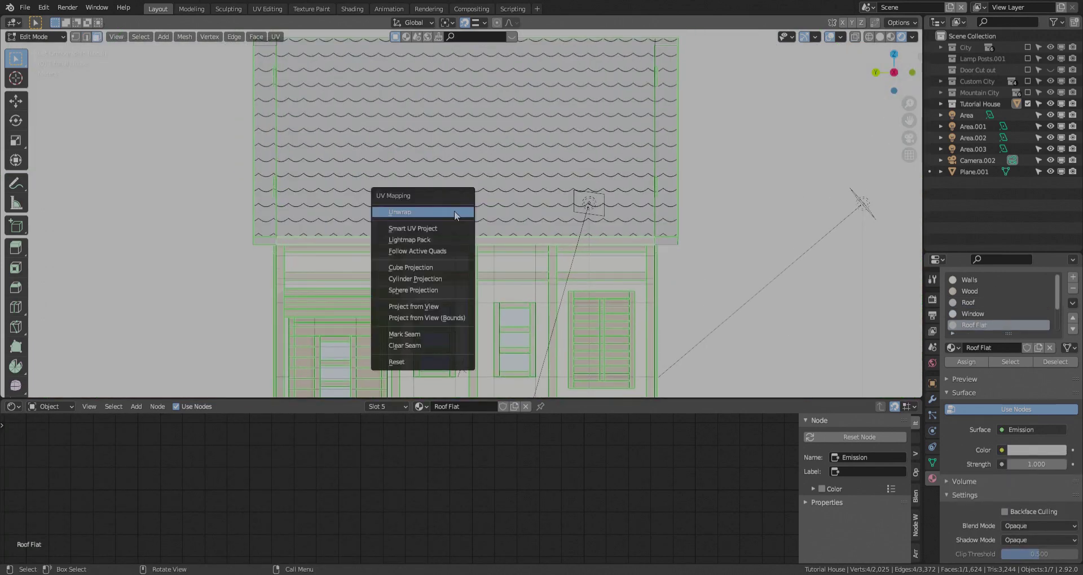
click(441, 268)
scroll(441, 269, up, 3)
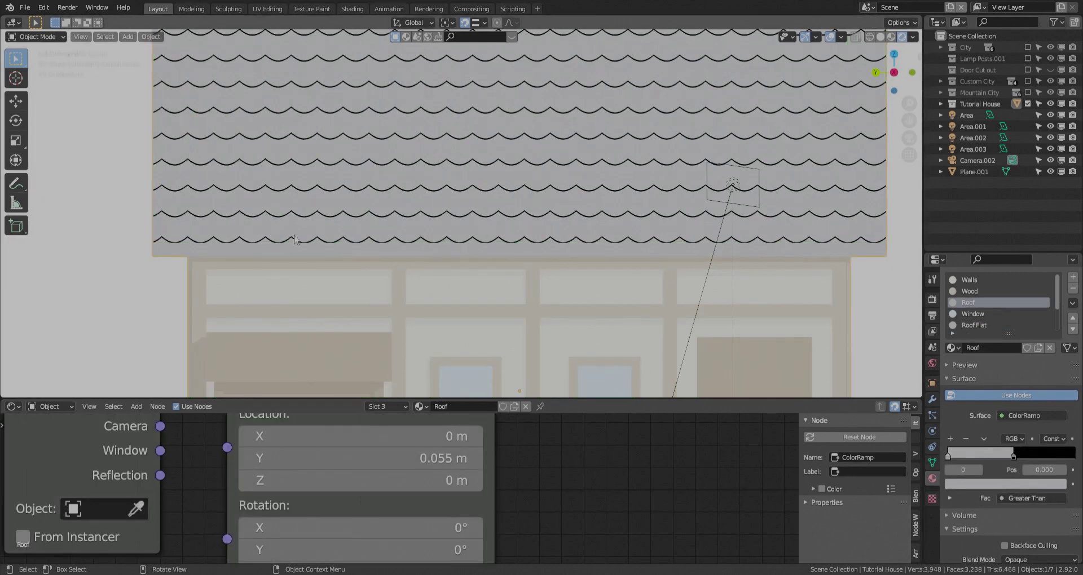
Step: Mark the edge path along the front eave, from one roof corner to the other, as Freestyle edges
key(Tab)
key(2)
click(176, 247)
scroll(176, 247, down, 2)
shift+middle_drag(373, 174, 341, 244)
ctrl+click(703, 354)
key(ctrl+e)
click(702, 361)
Step: Examine the roof, eave line, shutters and timber walls in a fresh camera render
middle_drag(596, 338, 584, 336)
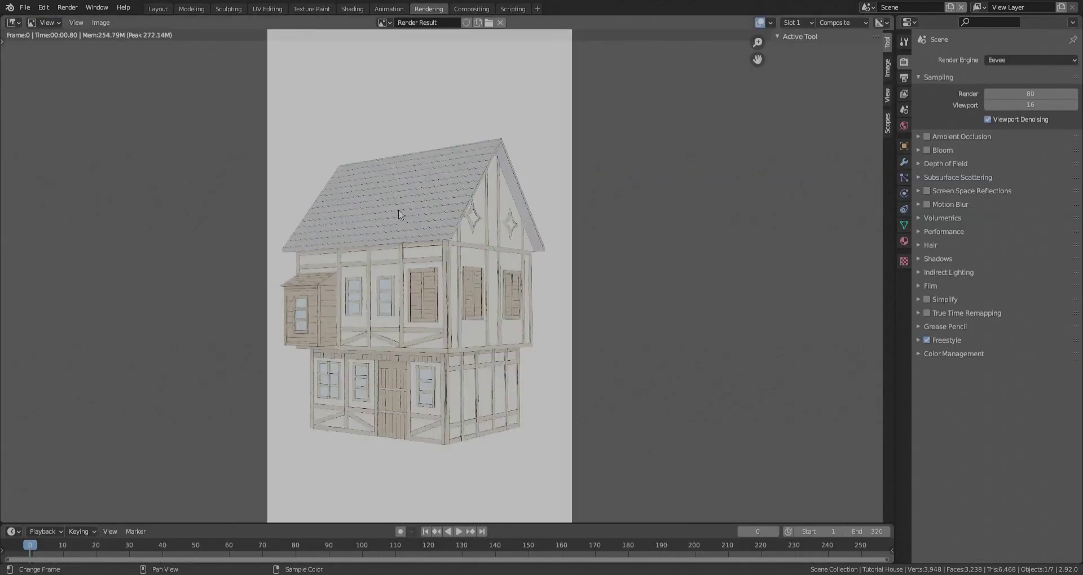
scroll(469, 283, up, 3)
scroll(469, 283, down, 1)
middle_drag(469, 283, 441, 246)
scroll(539, 310, down, 1)
middle_drag(530, 322, 583, 294)
scroll(583, 293, down, 1)
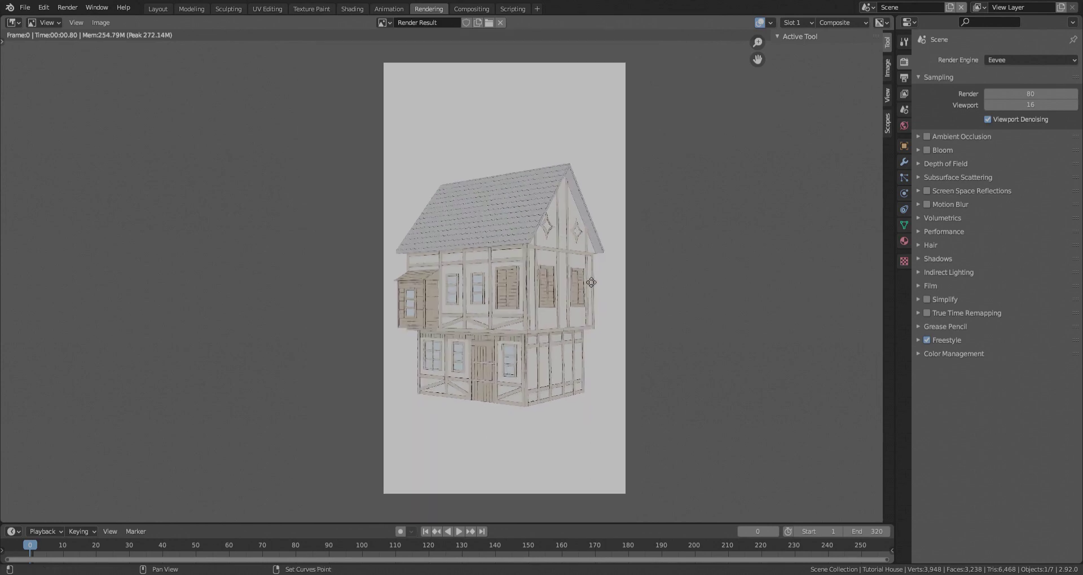
scroll(540, 293, up, 5)
scroll(540, 293, down, 4)
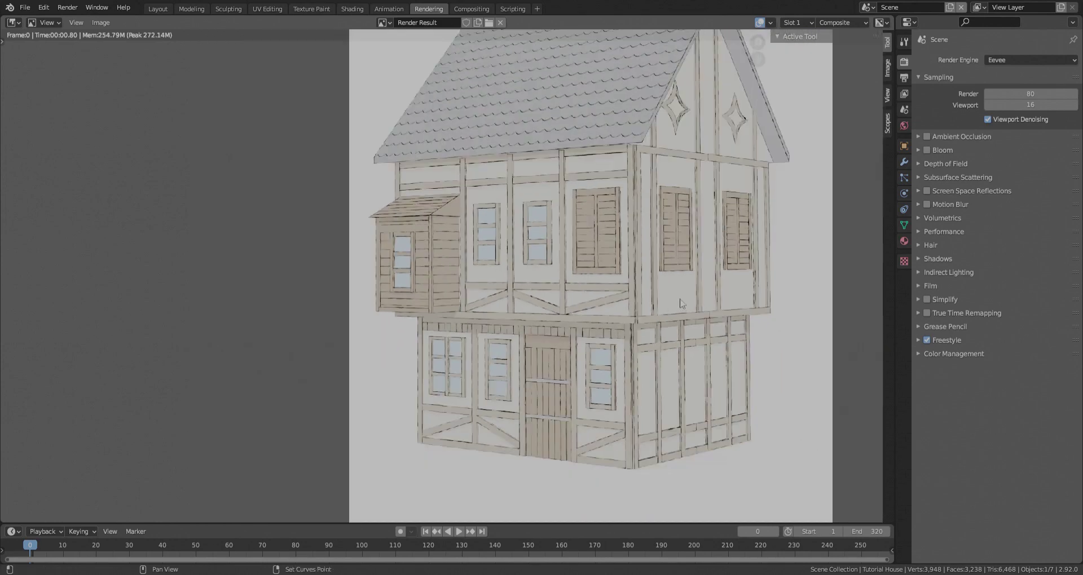
scroll(540, 293, up, 1)
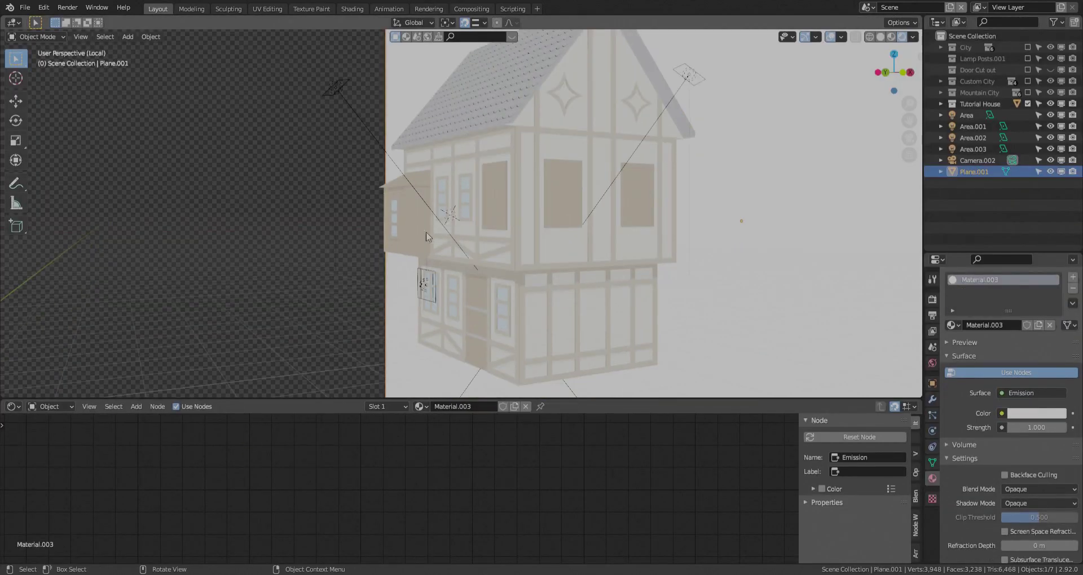
Step: Adjust both brown stop colours of the ColorRamp in the house's Dark Wood material
click(427, 237)
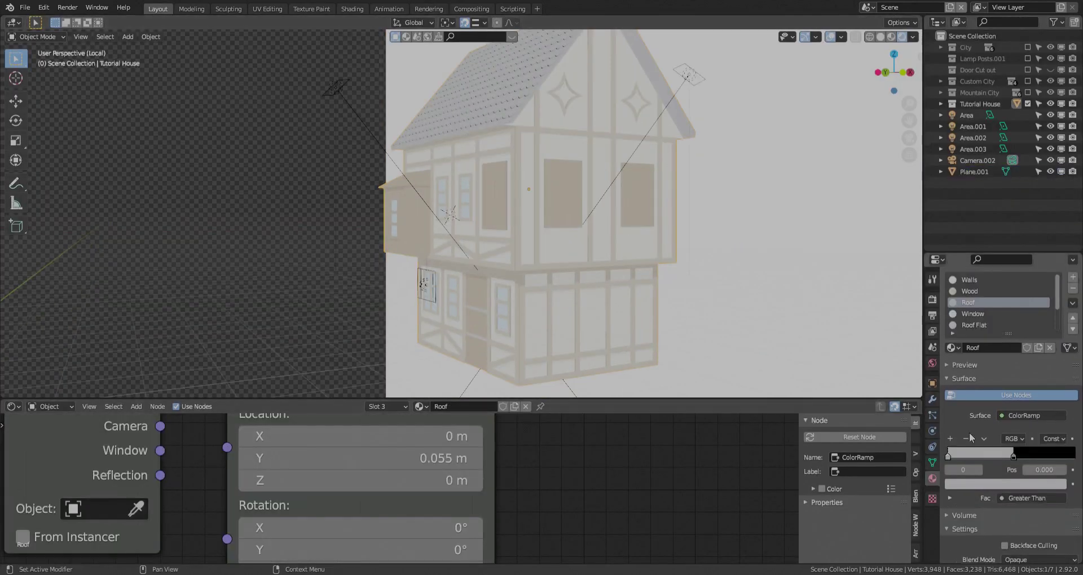
drag(569, 405, 556, 341)
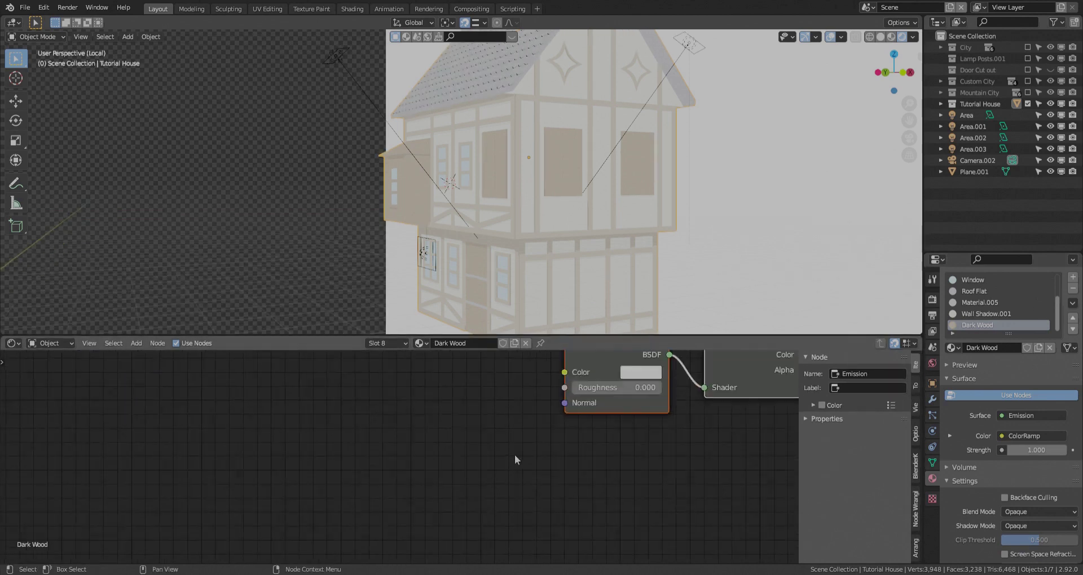
shift+middle_drag(514, 455, 84, 473)
shift+middle_drag(551, 484, 437, 483)
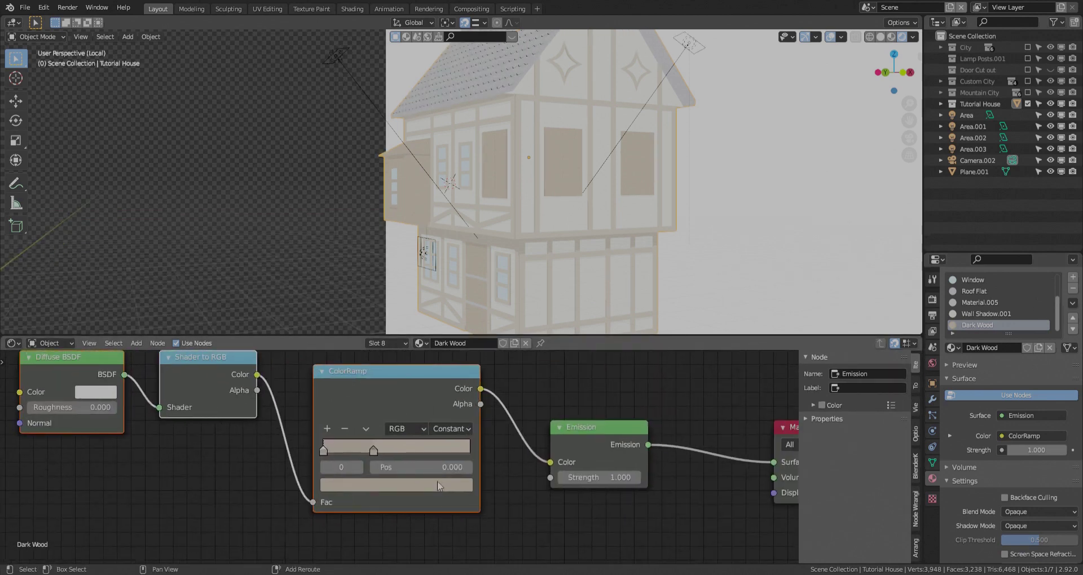
click(394, 485)
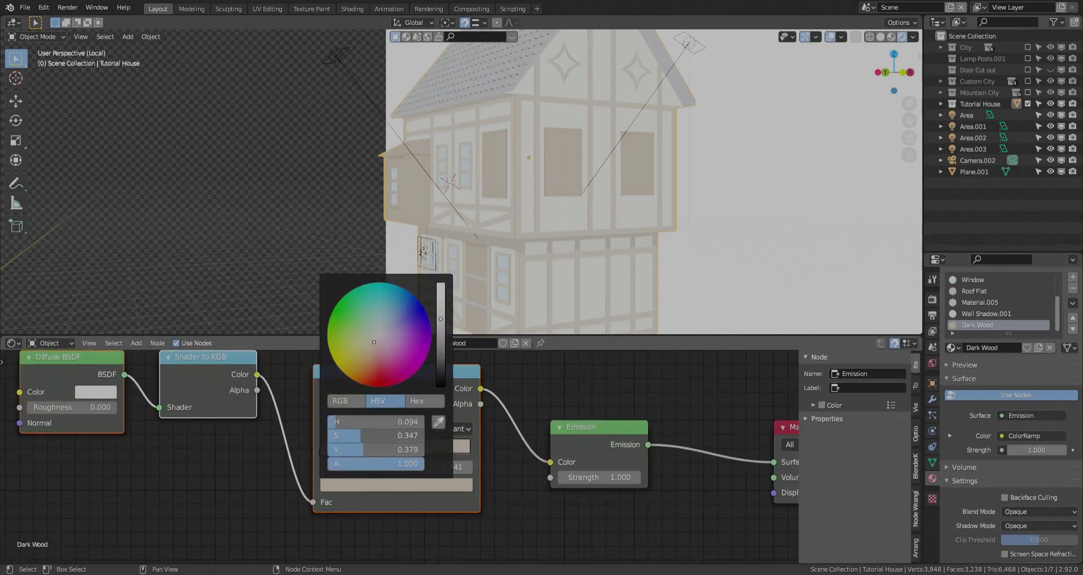
click(324, 452)
click(362, 484)
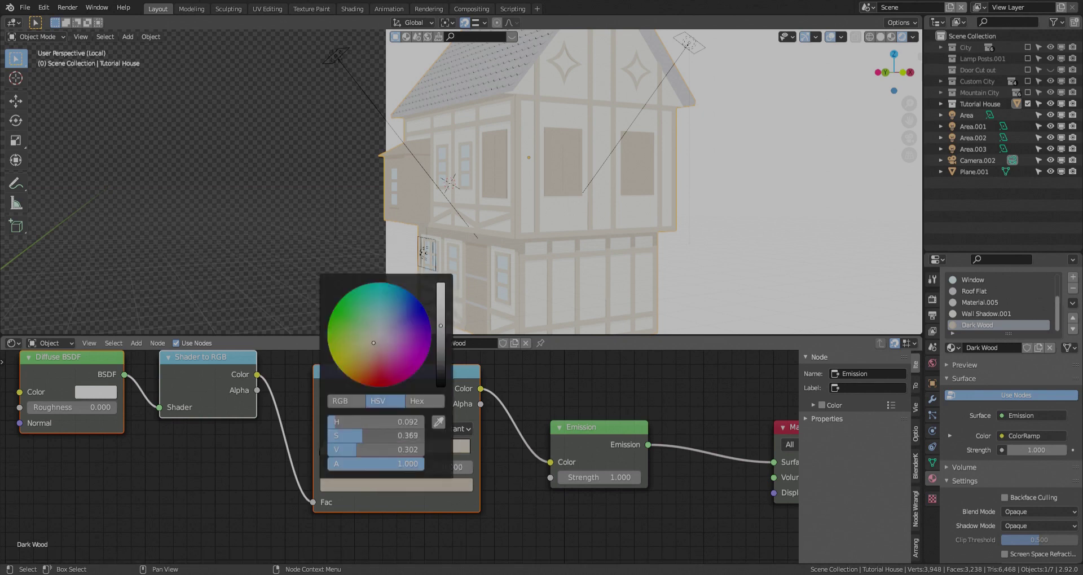
drag(362, 436, 359, 436)
click(528, 505)
Step: Check the shutters, door and timber colours of the house in a fresh camera render
scroll(445, 180, down, 1)
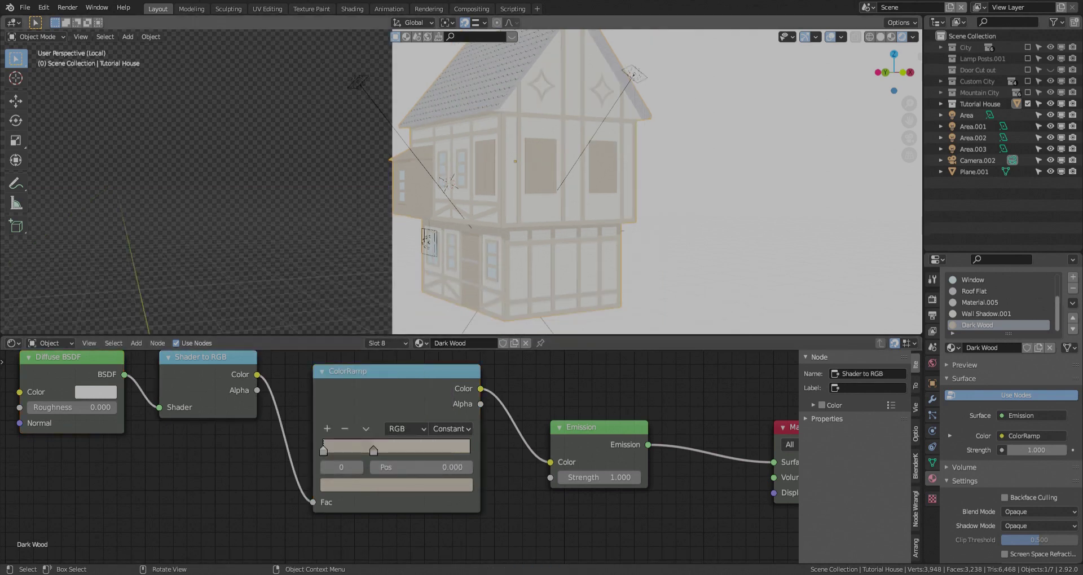
click(428, 10)
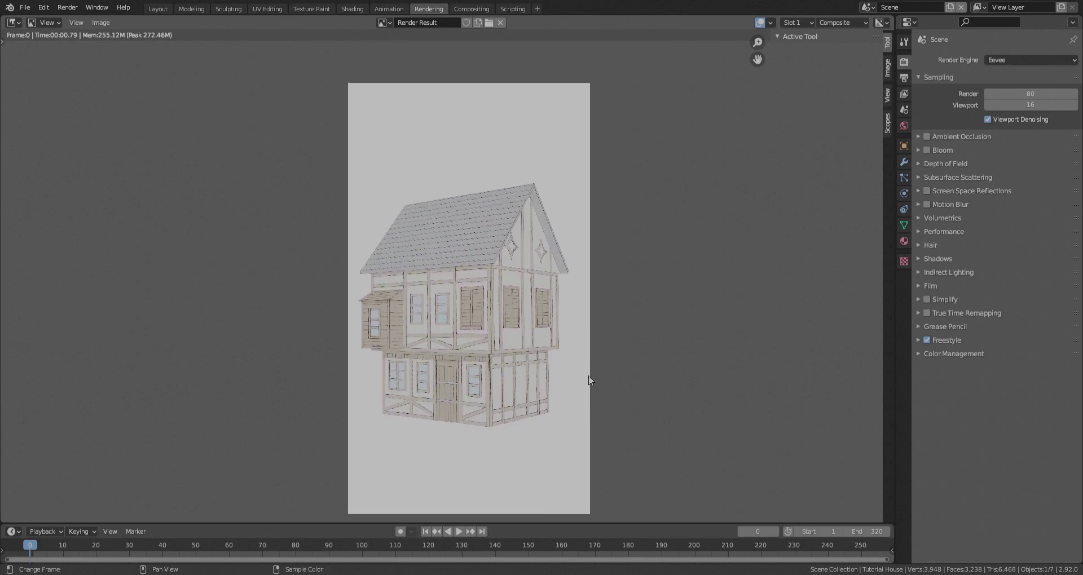
scroll(567, 328, up, 1)
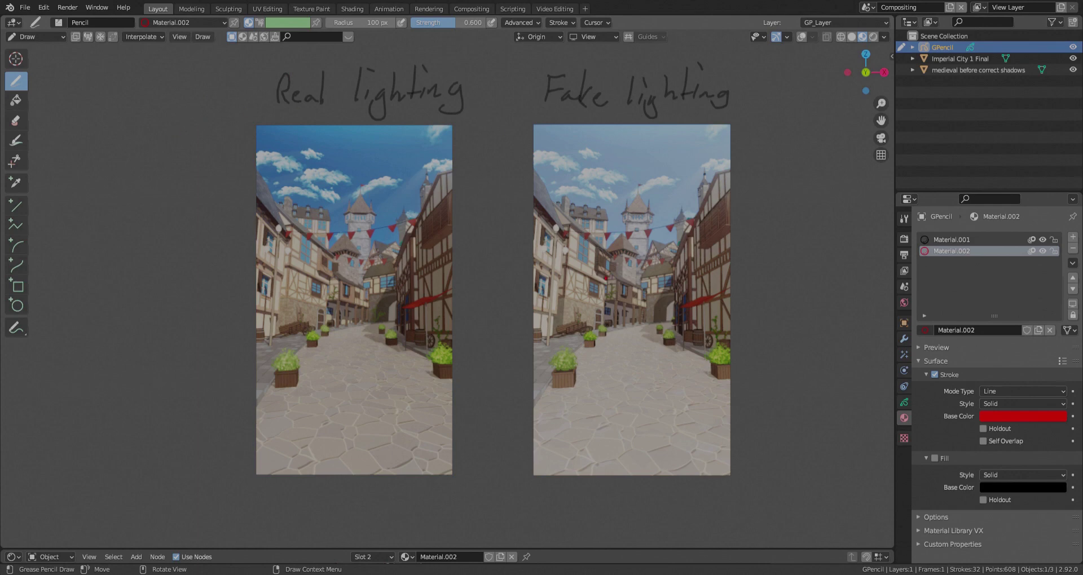
Step: Compare the shading of the two street pictures labelled Real lighting and Fake lighting up close
scroll(345, 280, up, 4)
shift+middle_drag(346, 277, 501, 236)
scroll(470, 224, down, 1)
scroll(479, 214, down, 1)
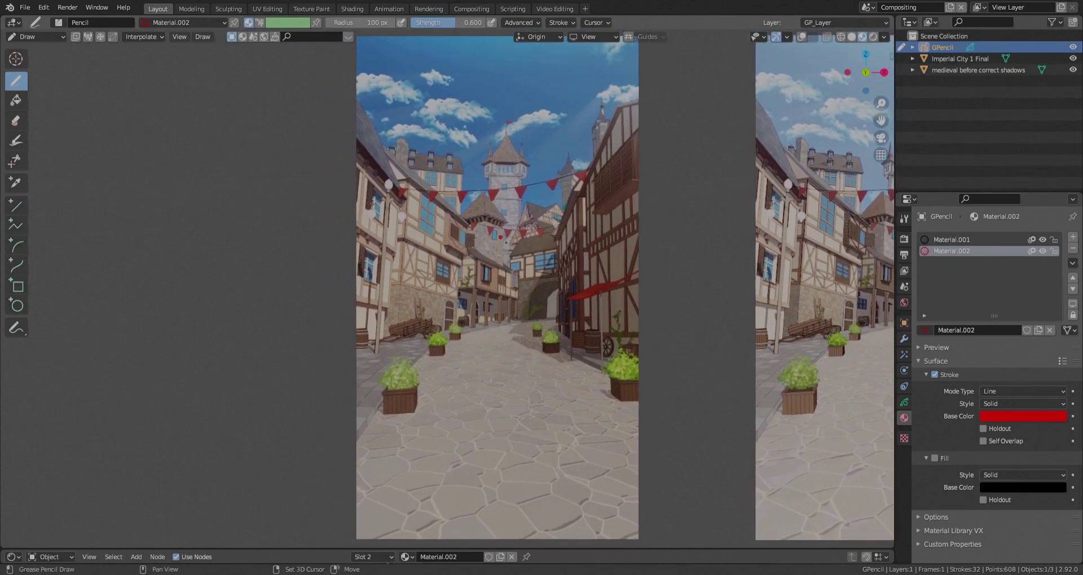
shift+middle_drag(726, 286, 285, 301)
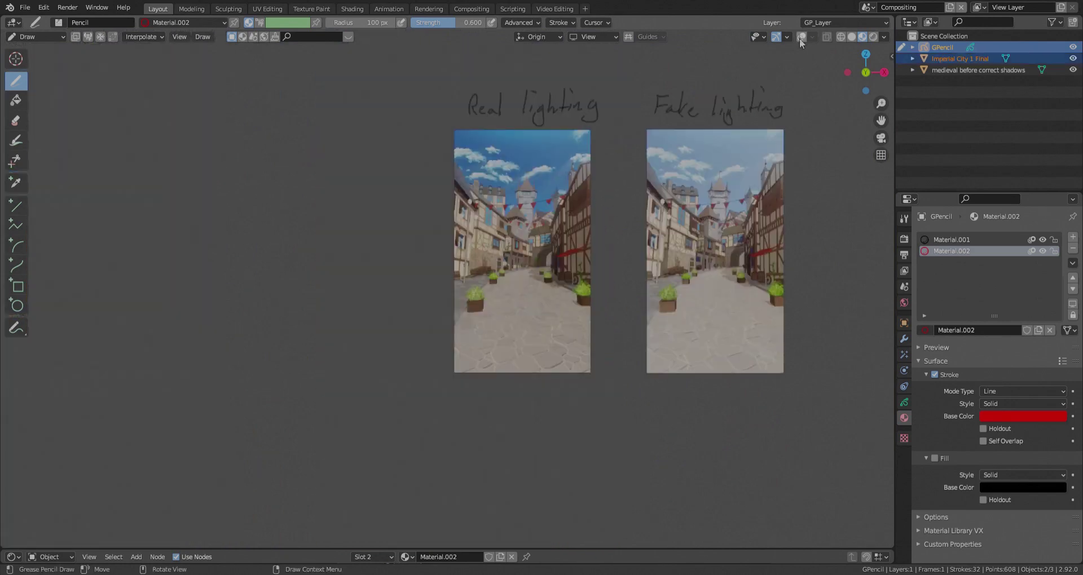
Step: Isolate the picture "medieval before correct shadows" together with the GPencil drawing in local view, keeping the viewport overlays hidden
click(801, 37)
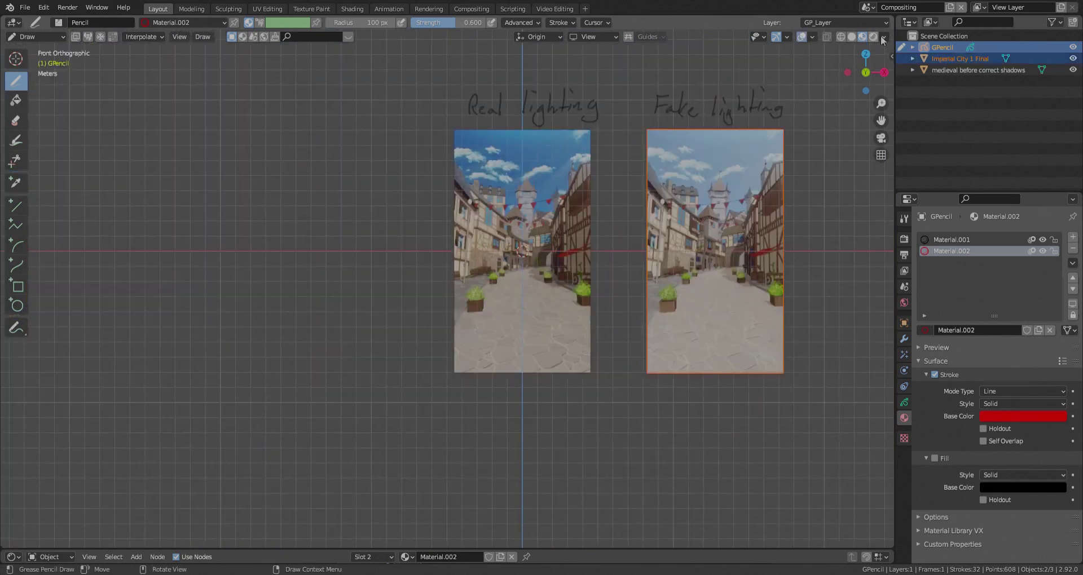
click(934, 70)
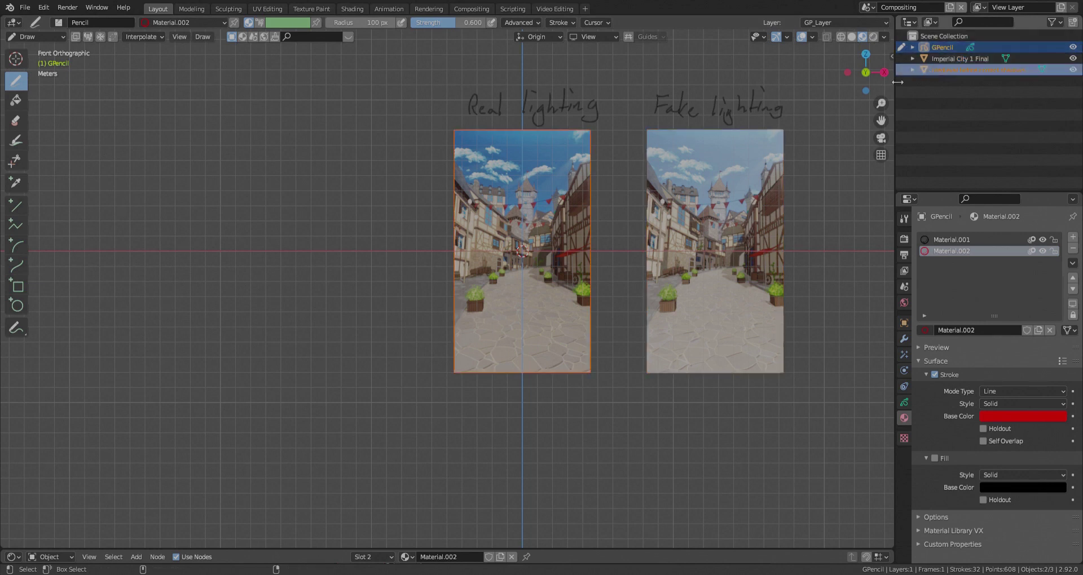
key(KP_Divide)
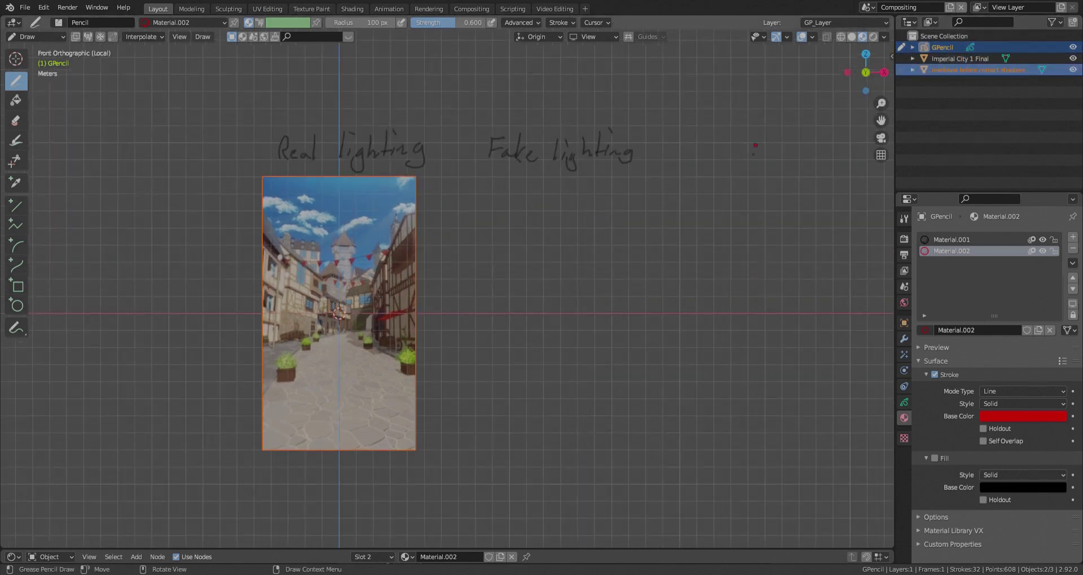
scroll(248, 310, up, 5)
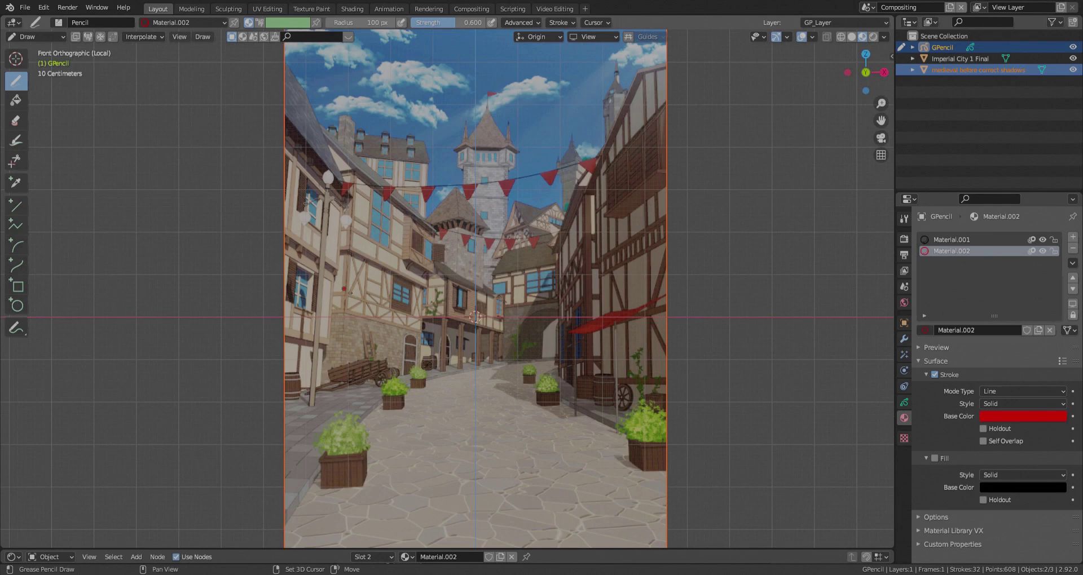
shift+middle_drag(344, 289, 365, 281)
click(800, 38)
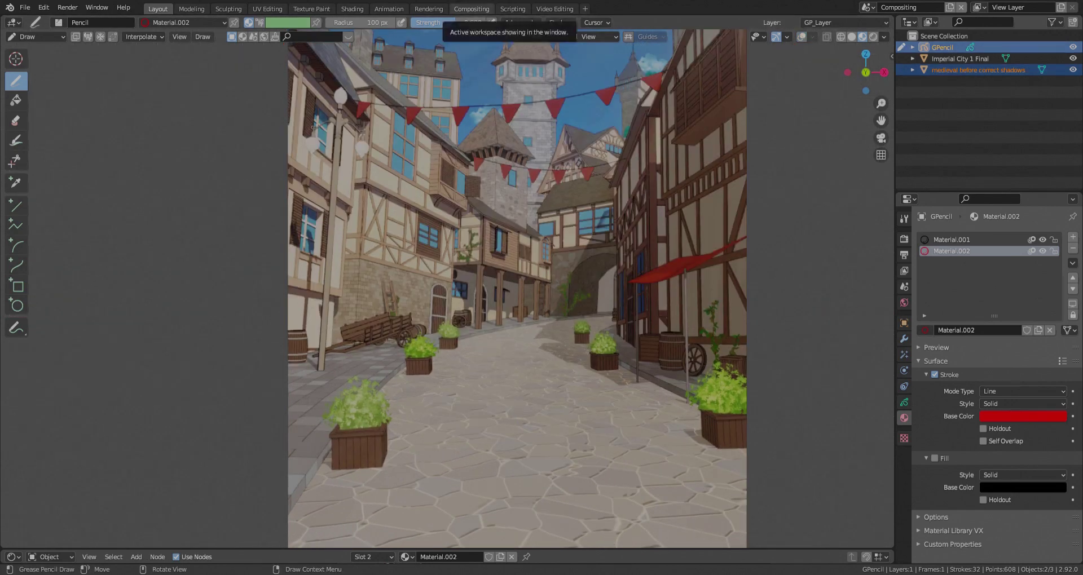
Step: Set the pencil radius to 50 px and outline in red the shadows on the awning, balcony underside, left house wall and barrel
click(368, 22)
text(50)
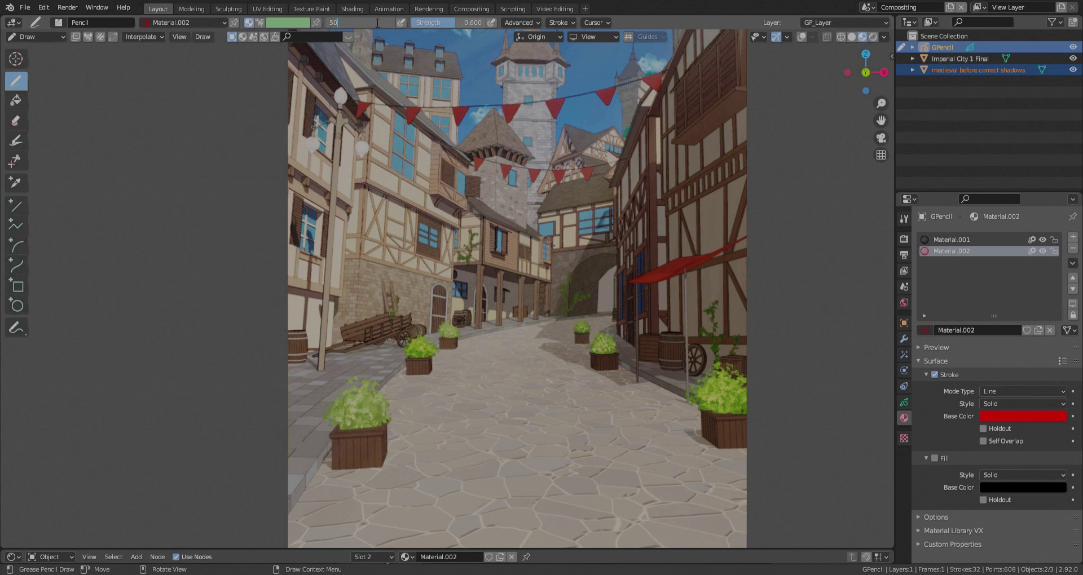
key(Return)
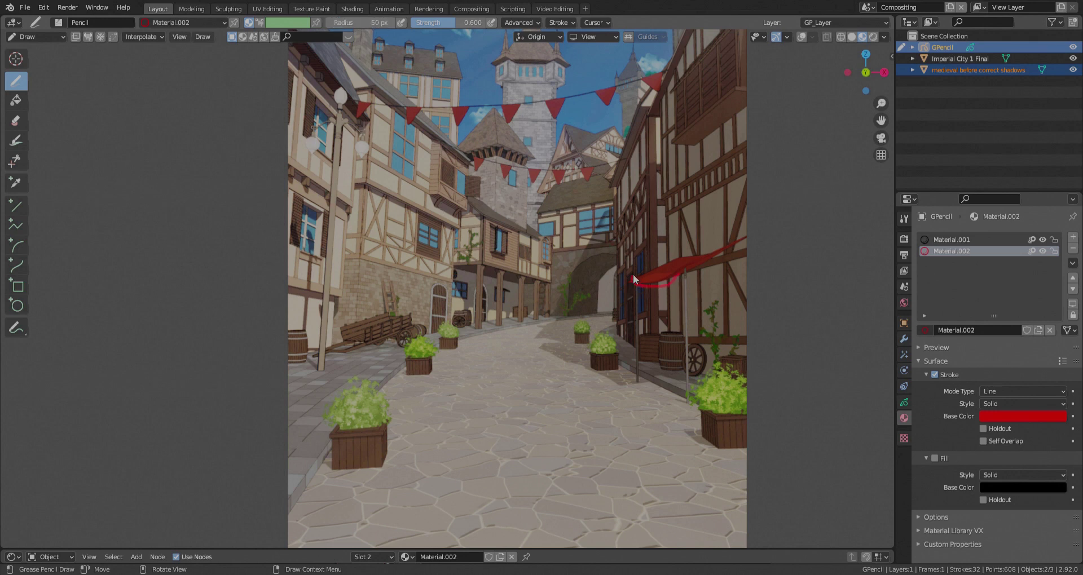
drag(665, 285, 666, 283)
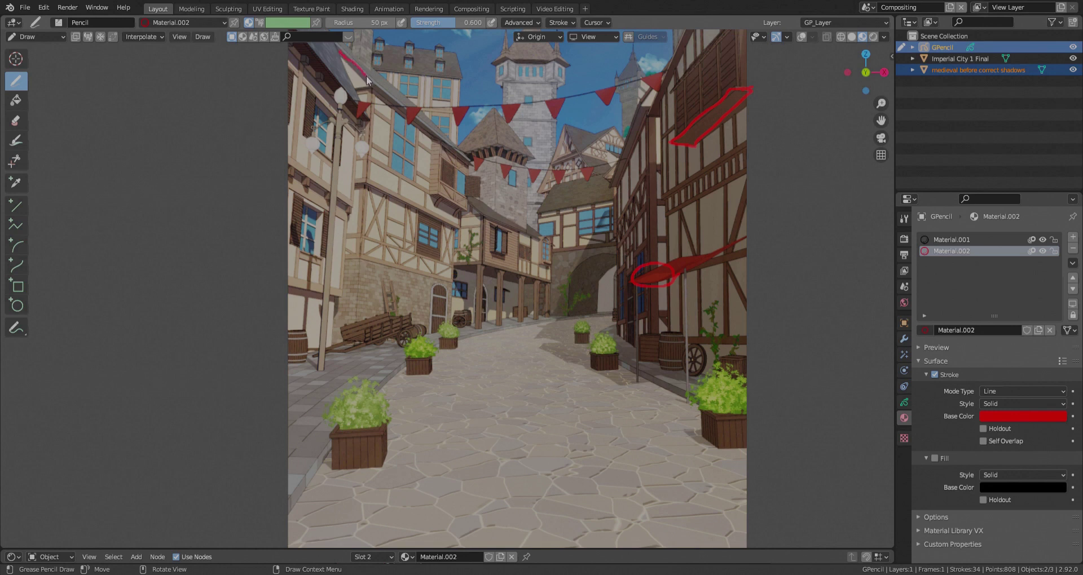
drag(368, 113, 365, 162)
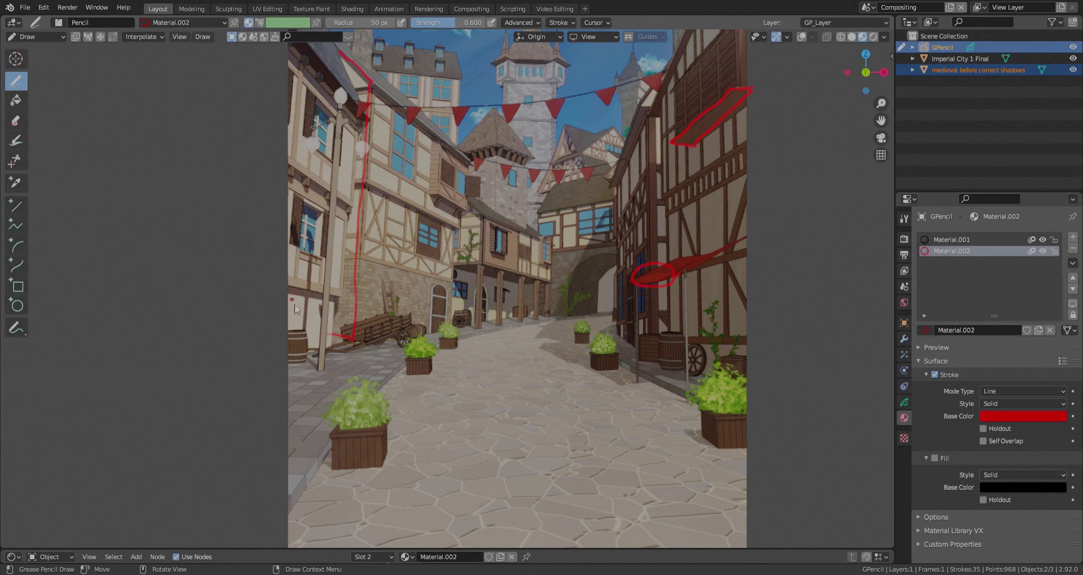
mouse_move(286, 329)
mouse_down()
mouse_move(301, 334)
mouse_move(299, 355)
mouse_move(284, 363)
mouse_up()
Step: Outline in red the shadows on the ivy-covered wall, the short tower's roof and corner, and the arcade base
drag(482, 213, 481, 217)
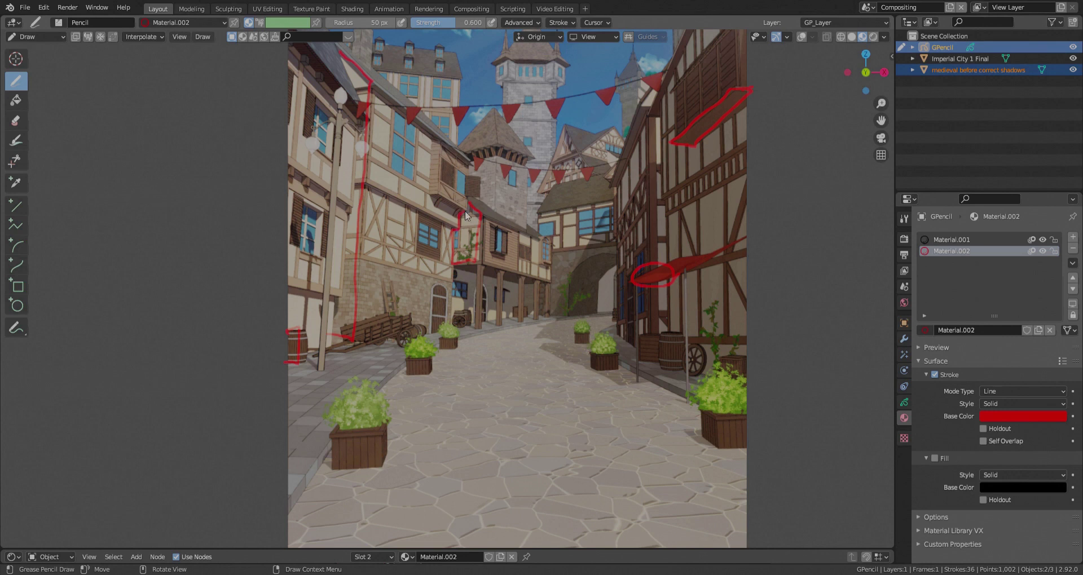
drag(470, 207, 471, 207)
drag(495, 161, 491, 206)
drag(491, 111, 495, 124)
drag(450, 295, 513, 317)
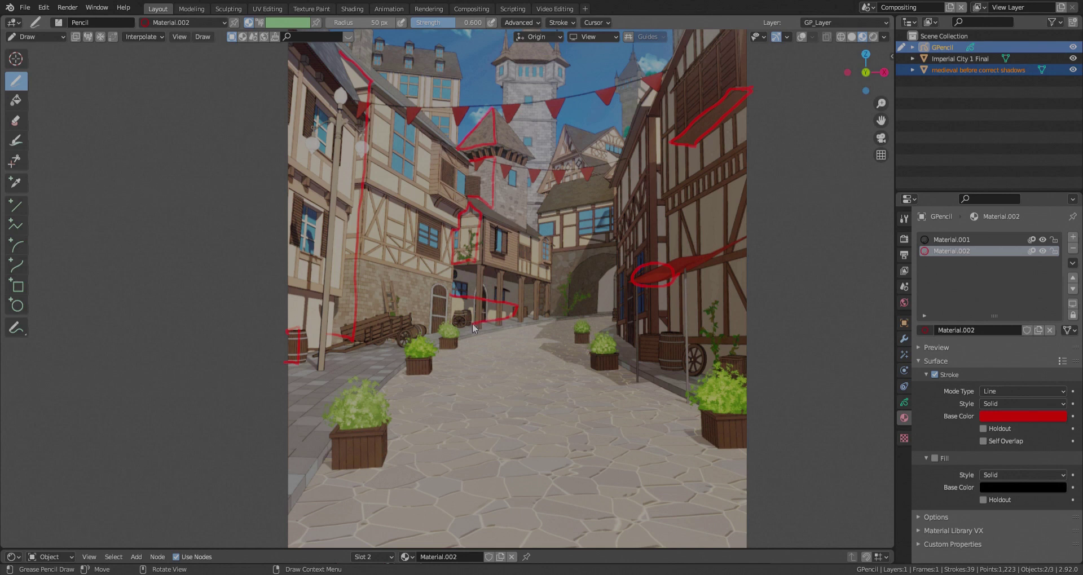
drag(451, 299, 449, 298)
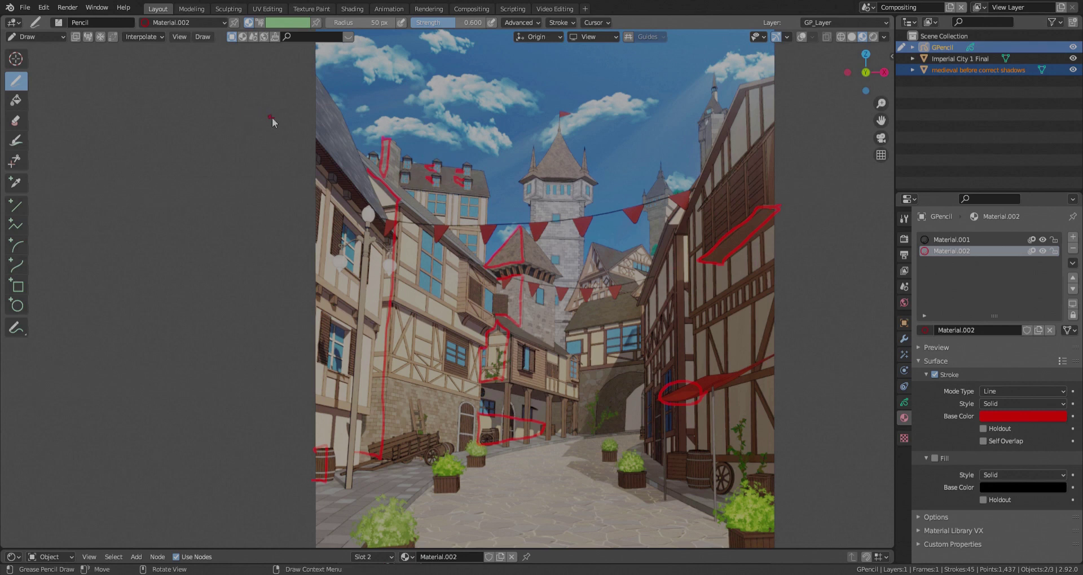
Step: Mark in red the shadows beside the dormer windows and along the tall tower's corner spire and ledges
drag(406, 165, 406, 169)
mouse_move(577, 177)
mouse_down()
mouse_move(584, 149)
mouse_move(574, 177)
mouse_up()
mouse_move(547, 188)
mouse_down()
mouse_move(584, 186)
mouse_move(531, 186)
mouse_move(589, 203)
mouse_up()
drag(567, 242, 583, 241)
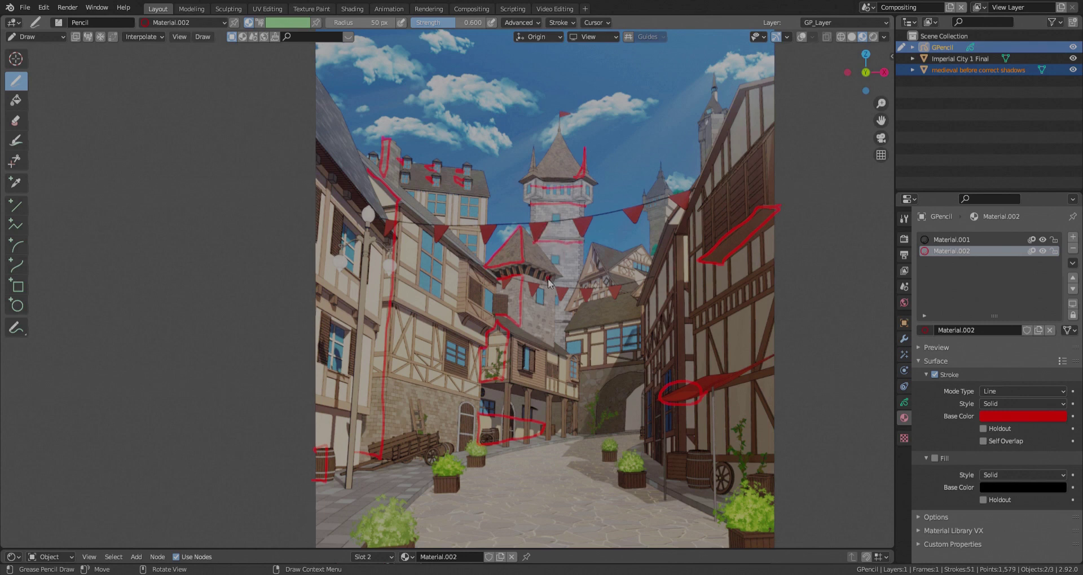
Step: Outline in red the shadows on the tall tower's lower wall, above the archway and around the projecting window bays
drag(551, 285, 579, 285)
drag(576, 286, 565, 352)
drag(562, 346, 564, 349)
drag(611, 371, 612, 366)
drag(594, 419, 594, 421)
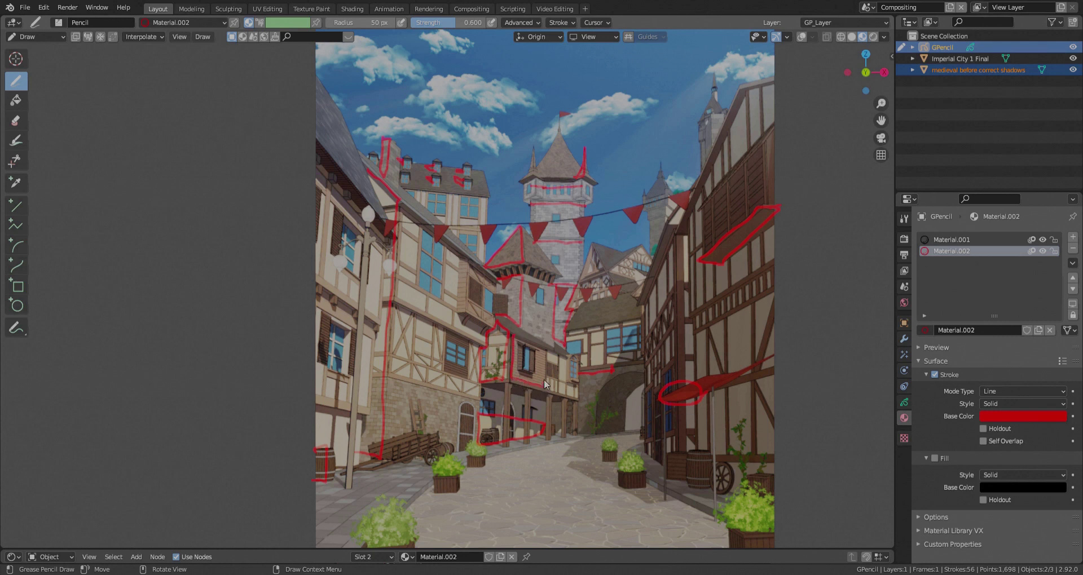
drag(545, 351, 515, 341)
drag(576, 355, 562, 362)
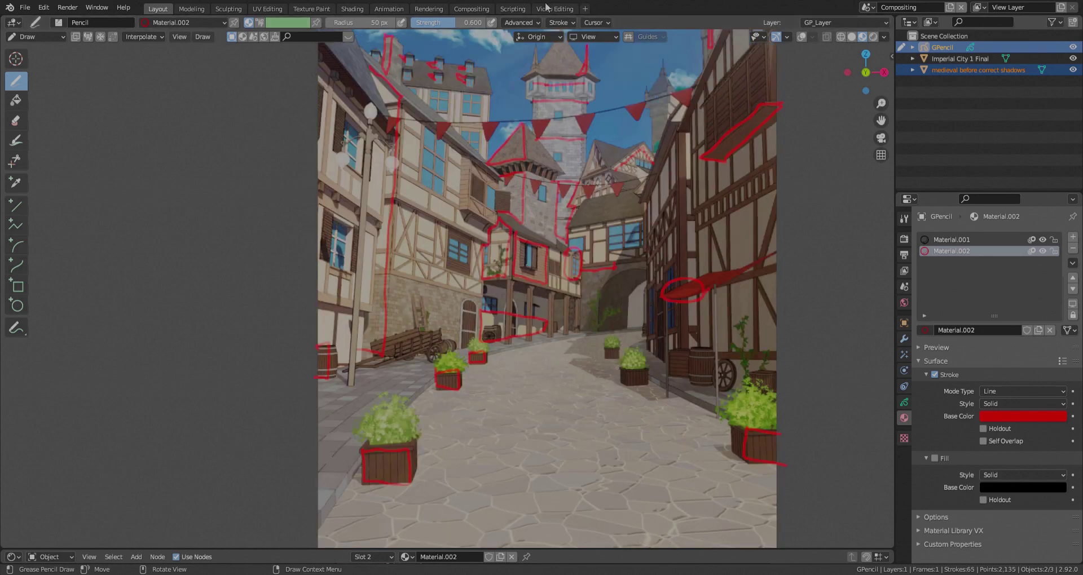
Step: Mark in red the shadows under both corner bays of the tall tower's upper storey
scroll(563, 254, up, 3)
shift+middle_drag(558, 73, 508, 218)
scroll(548, 196, up, 1)
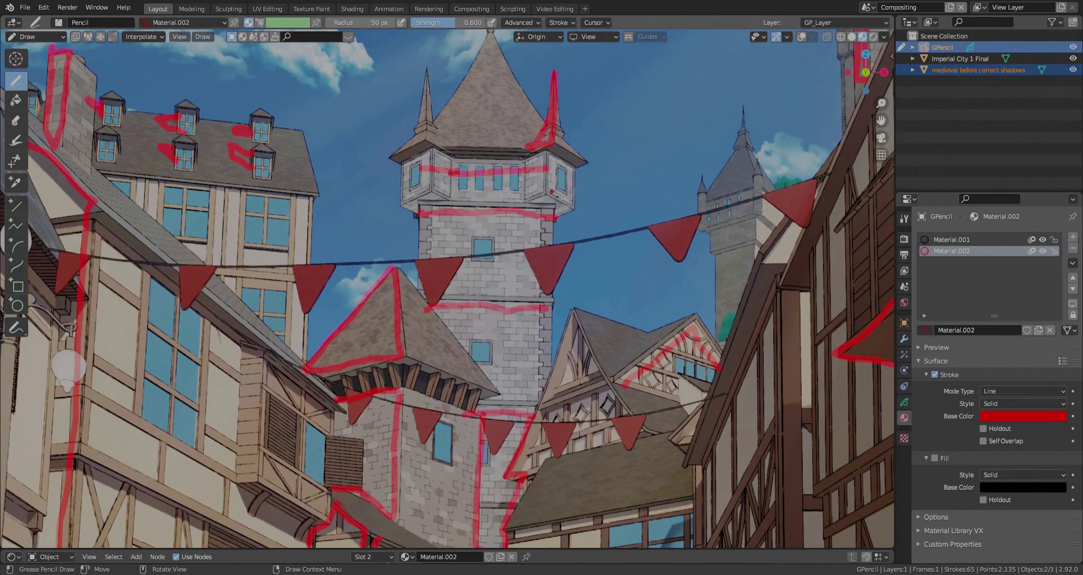
mouse_move(524, 203)
mouse_down()
mouse_move(537, 195)
mouse_move(572, 211)
mouse_move(549, 220)
mouse_up()
mouse_move(454, 207)
mouse_down()
mouse_move(430, 192)
mouse_move(403, 213)
mouse_move(430, 222)
mouse_up()
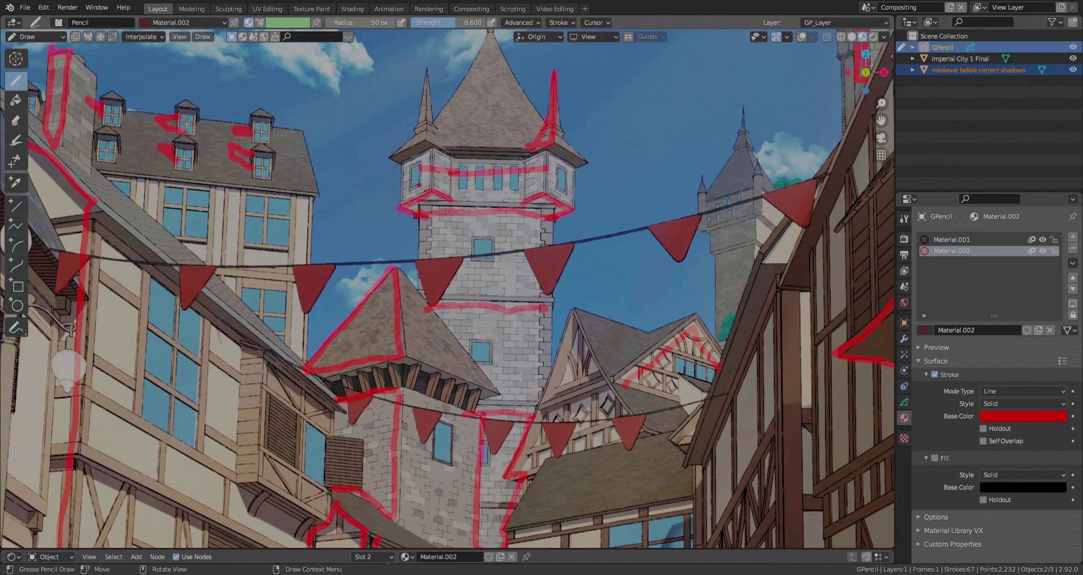
Step: Outline in red the shadow along the tall tower's left corner spire, replacing the first attempt with a redrawn stroke
scroll(440, 167, down, 1)
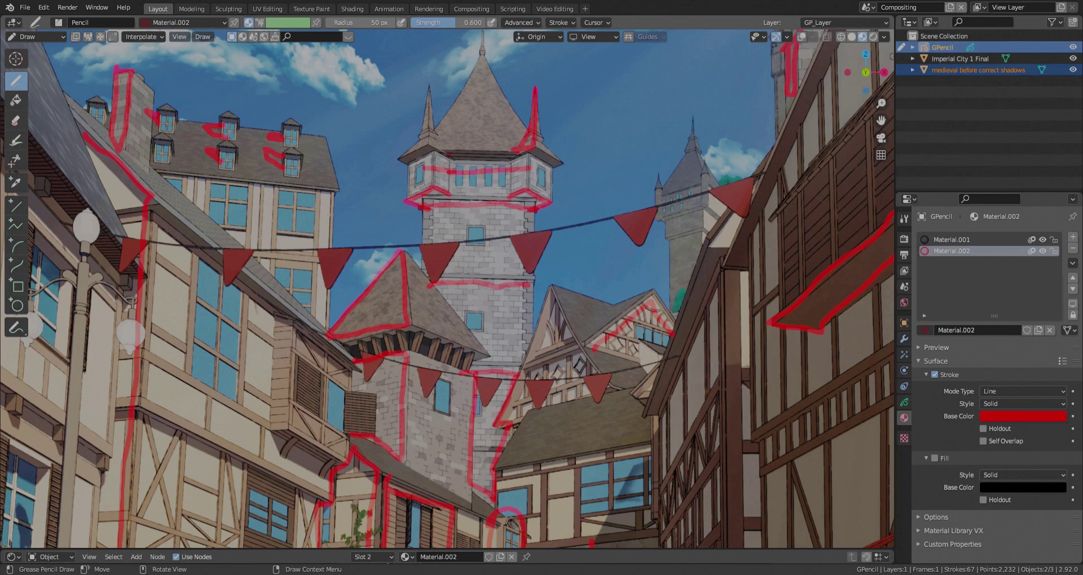
scroll(447, 131, up, 3)
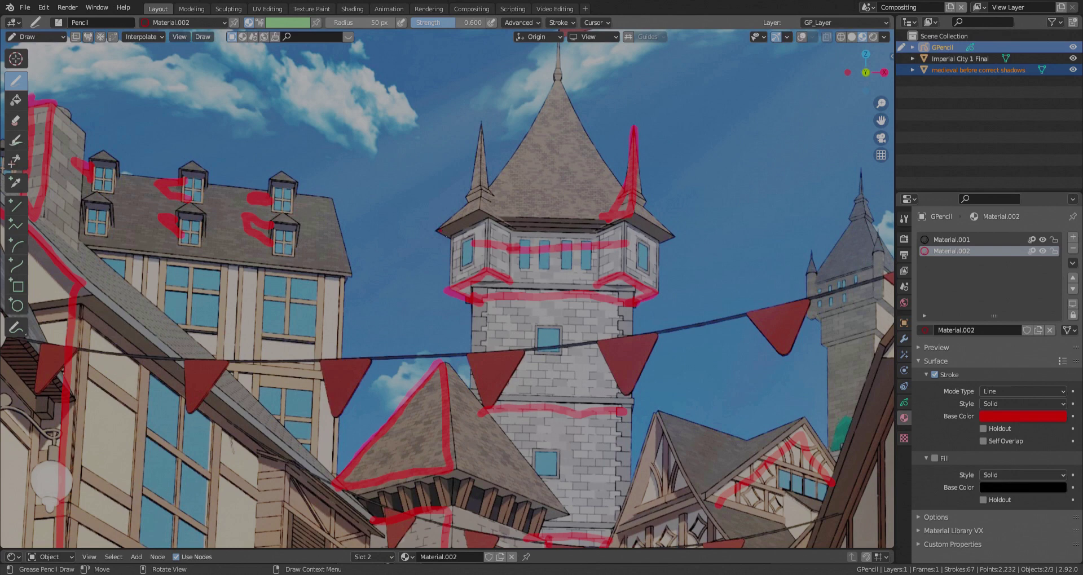
mouse_move(439, 230)
mouse_down()
mouse_move(467, 210)
mouse_move(482, 140)
mouse_move(489, 192)
mouse_up()
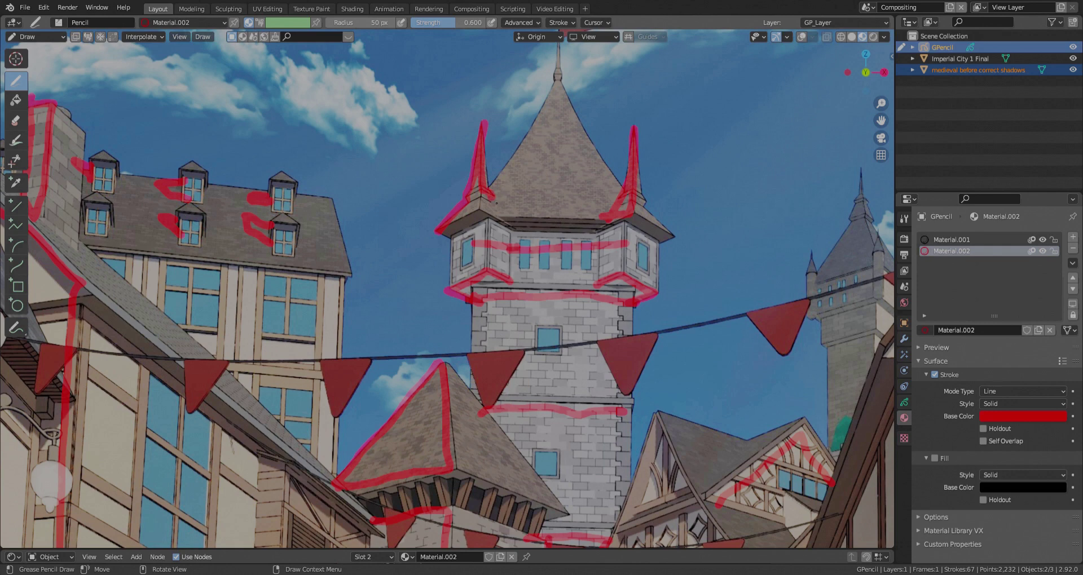
key(ctrl+z)
key(ctrl+z)
mouse_move(470, 201)
mouse_down()
mouse_move(481, 122)
mouse_move(482, 212)
mouse_up()
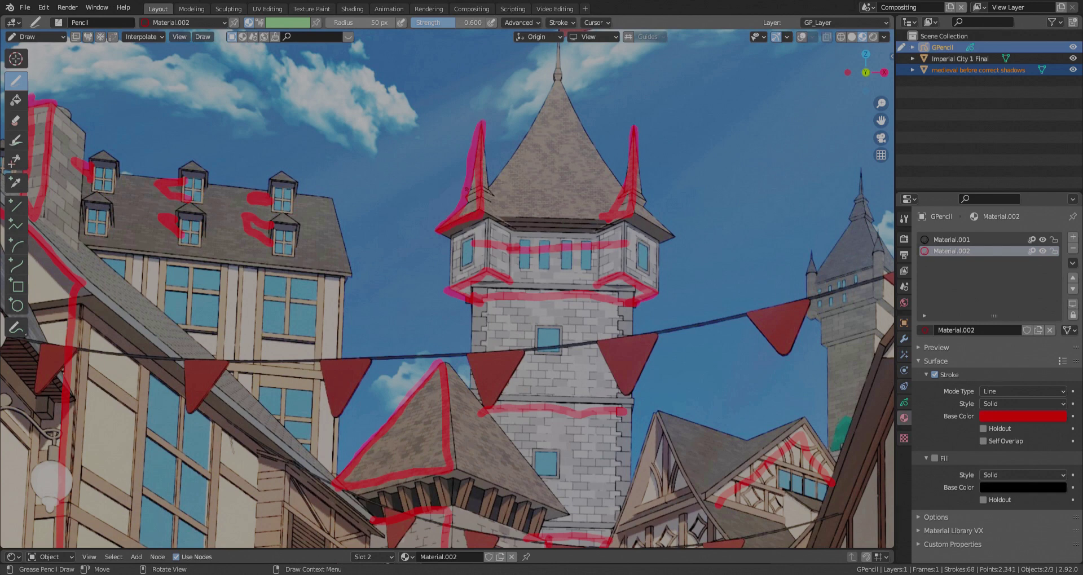
Step: Leave local view and compare the marked-up Real lighting picture with the Fake lighting one, then examine its sky and rooftops
key(Home)
scroll(511, 220, down, 2)
shift+middle_drag(517, 250, 483, 204)
scroll(489, 210, down, 4)
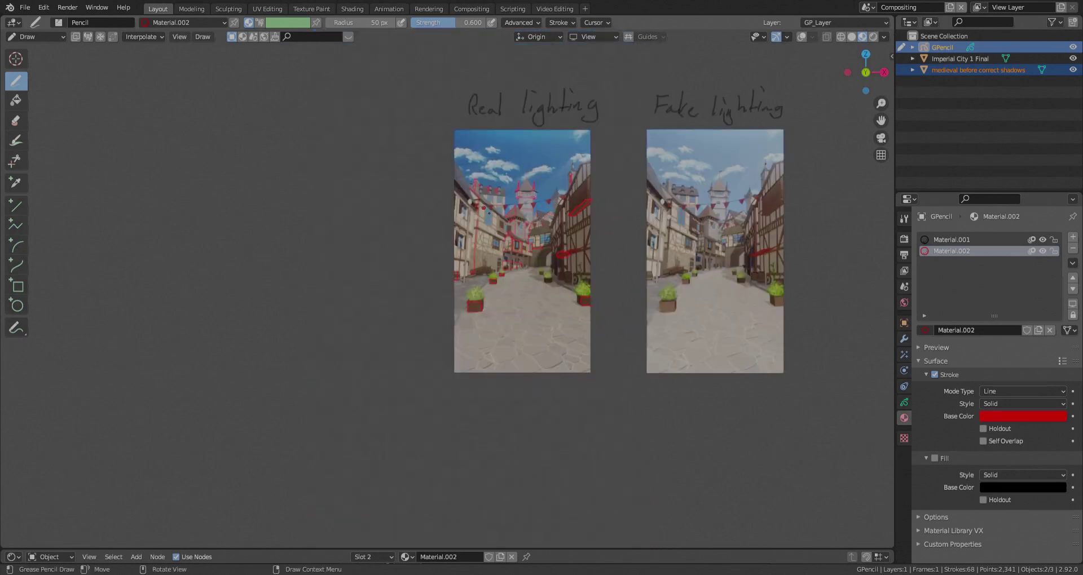
scroll(539, 250, up, 2)
mouse_move(539, 250)
shift+middle_down()
mouse_move(356, 276)
mouse_move(237, 256)
shift+middle_up()
scroll(254, 331, up, 1)
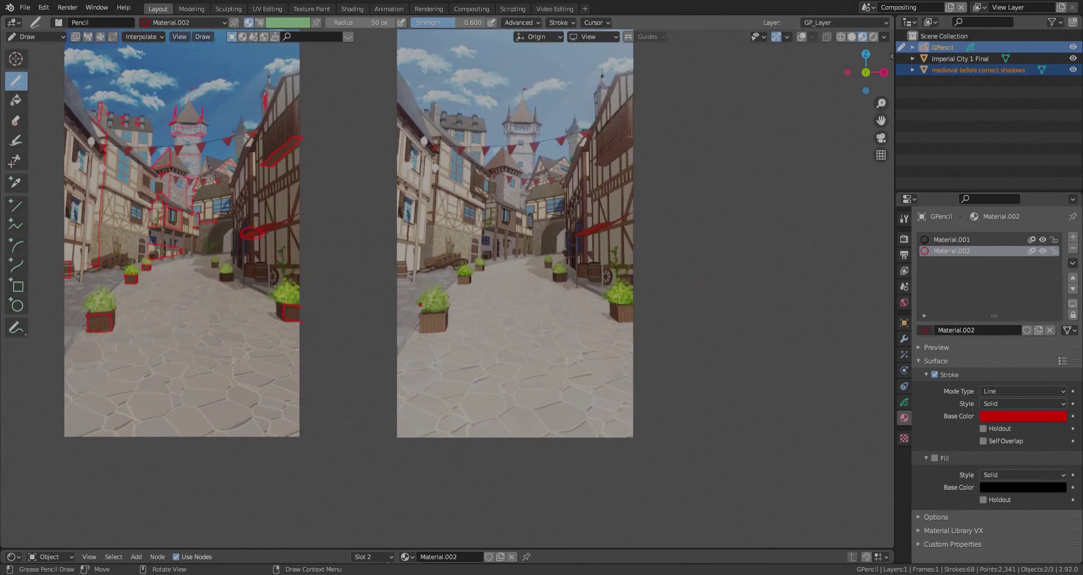
mouse_move(156, 51)
shift+middle_down()
mouse_move(356, 186)
mouse_move(403, 195)
shift+middle_up()
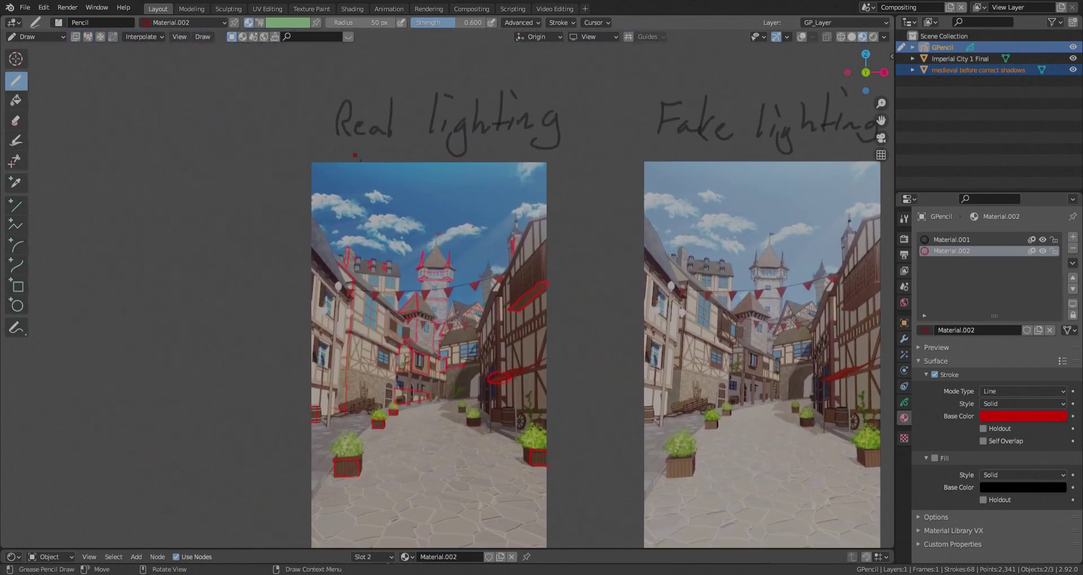
scroll(404, 195, up, 1)
scroll(404, 196, up, 3)
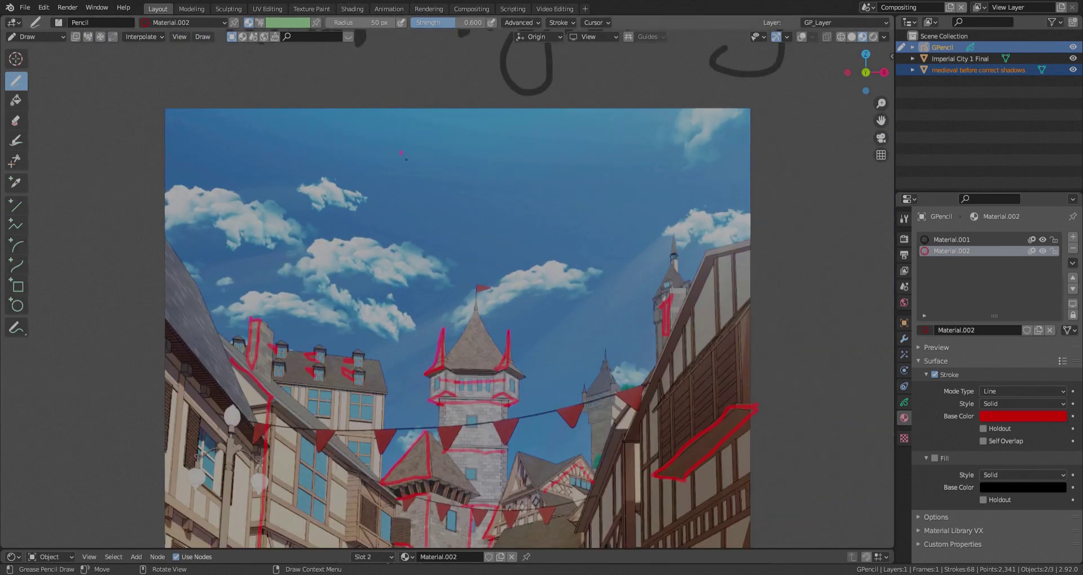
Step: Handwrite the note "Brighter" in red across the sky of the Real lighting picture
drag(419, 181, 426, 186)
scroll(531, 286, down, 4)
shift+middle_drag(863, 317, 589, 176)
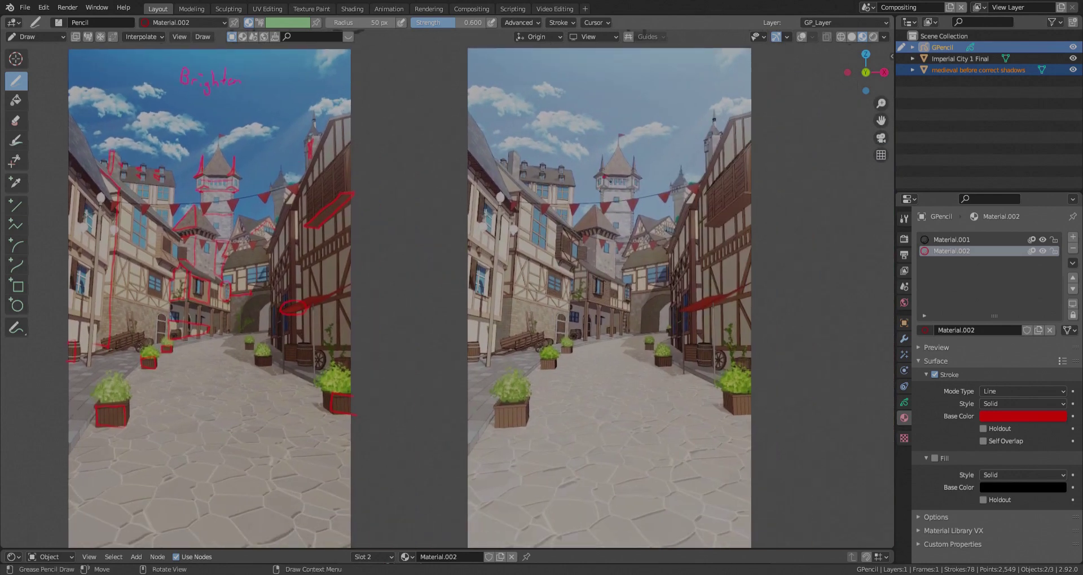
Step: Compare the Fake lighting picture with the marked-up Real lighting one around the rooftops, arcade, archway, cart and planters
scroll(611, 181, up, 5)
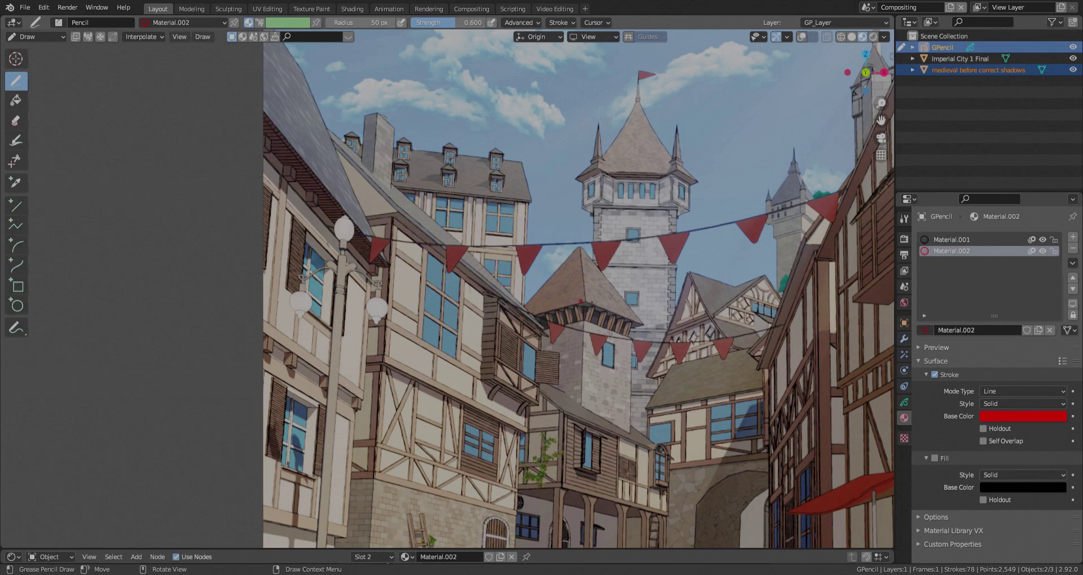
scroll(544, 378, down, 1)
shift+middle_drag(580, 450, 579, 309)
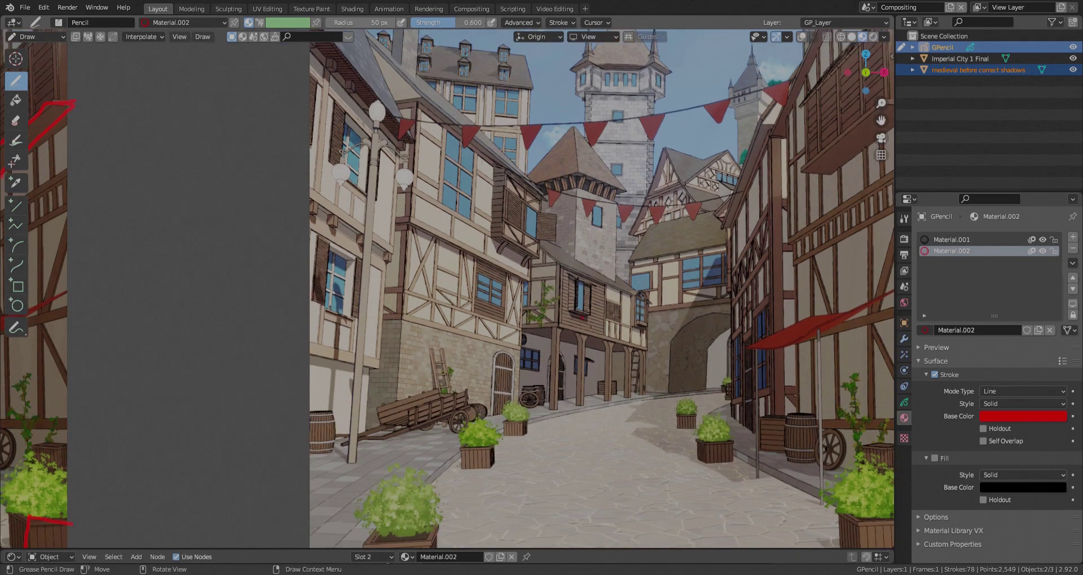
scroll(544, 349, down, 2)
shift+middle_drag(58, 349, 370, 330)
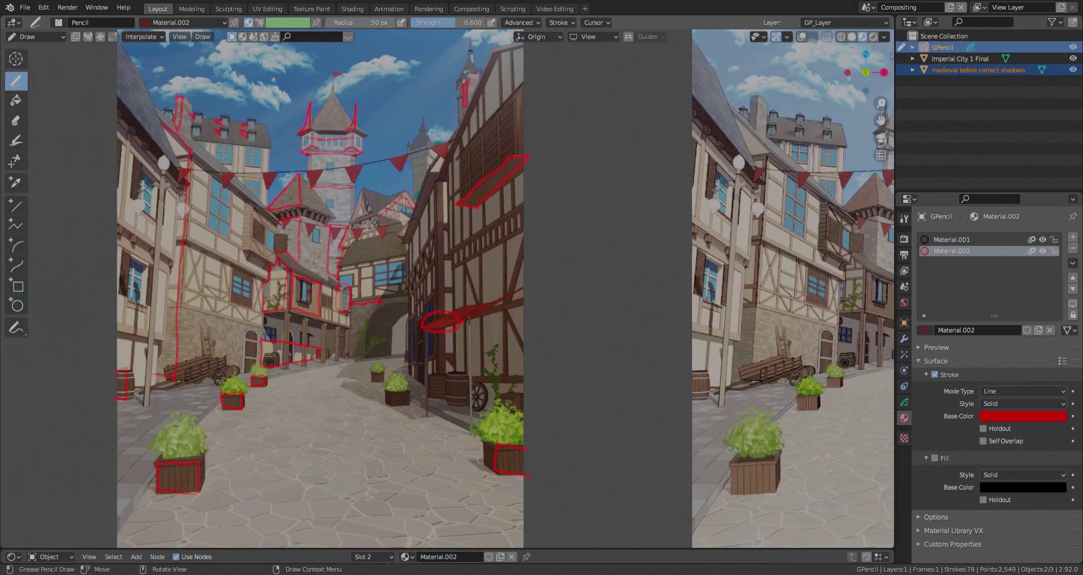
scroll(304, 312, up, 7)
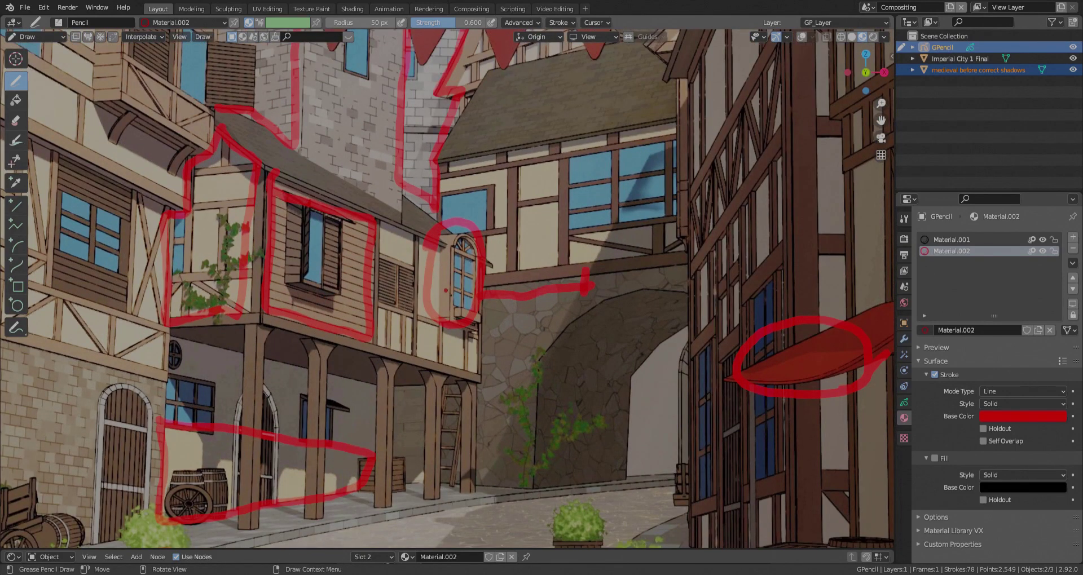
scroll(453, 295, down, 8)
scroll(635, 316, up, 2)
shift+middle_drag(634, 316, 203, 286)
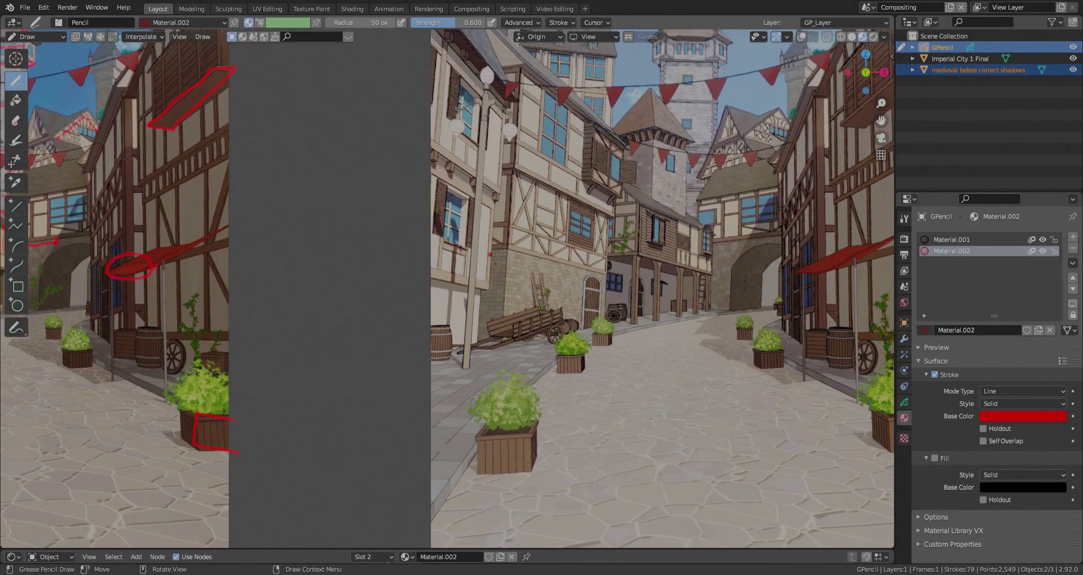
scroll(483, 318, up, 7)
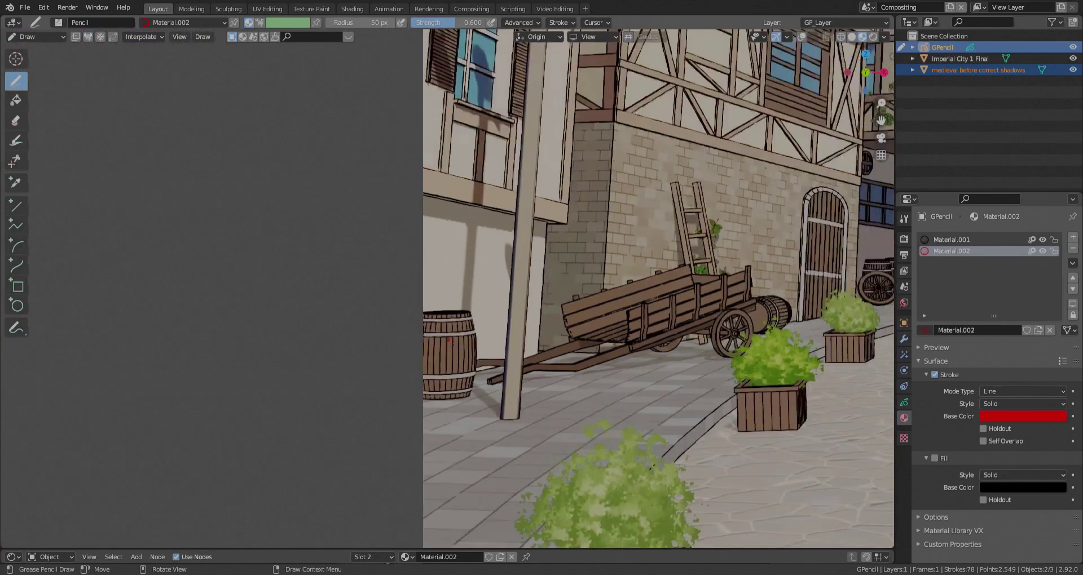
scroll(449, 343, down, 3)
shift+middle_drag(546, 492, 316, 342)
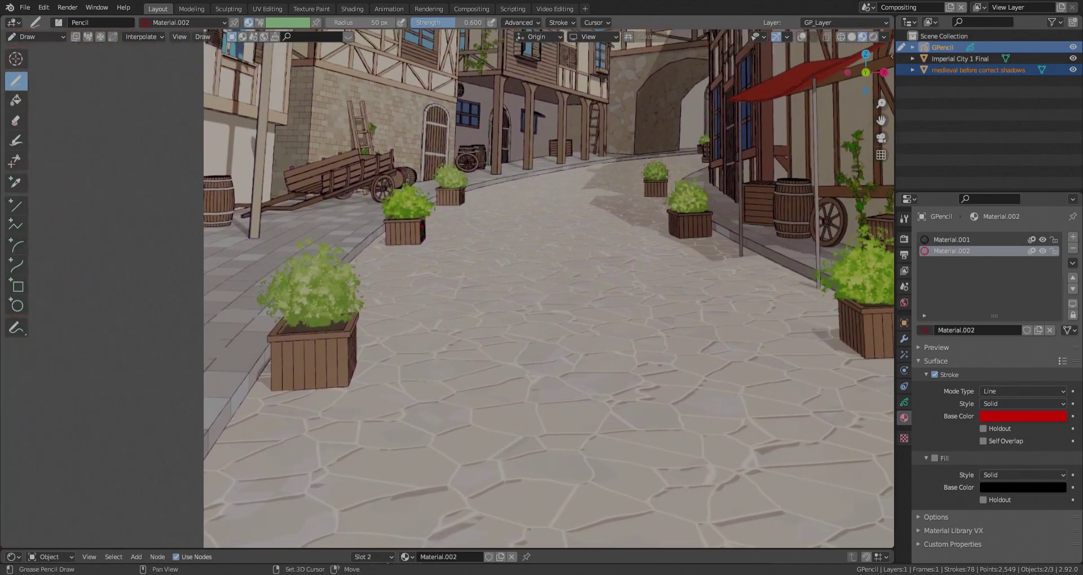
Step: Circle in red the underside of the red awning near its front corner in the Fake lighting picture
shift+middle_drag(761, 288, 519, 437)
scroll(559, 234, up, 4)
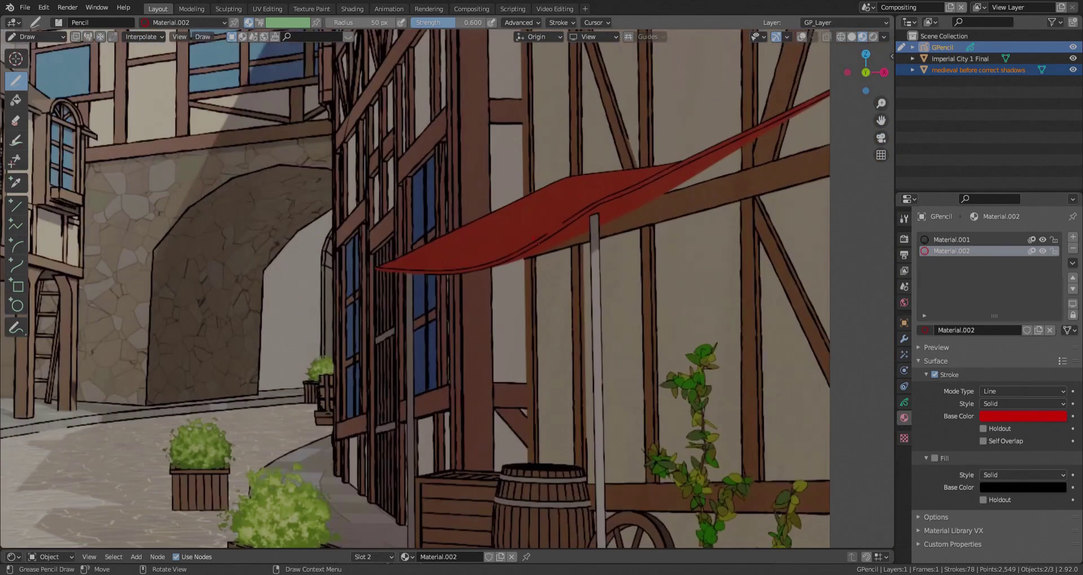
drag(504, 257, 435, 234)
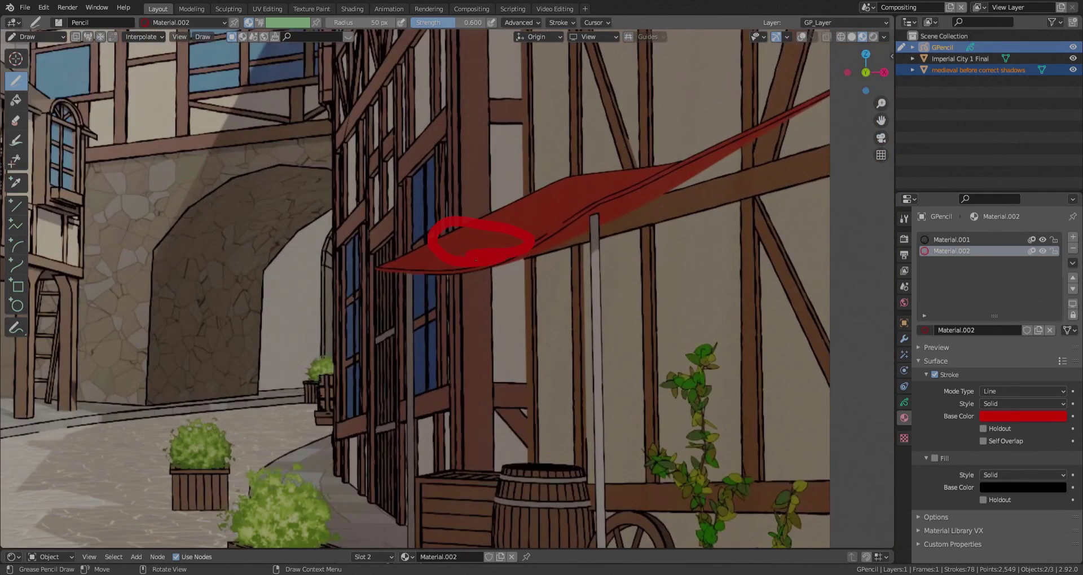
scroll(486, 214, down, 5)
Step: Outline in red the wall strip of the turret behind the timbered house in the Fake lighting picture
shift+middle_drag(406, 161, 417, 420)
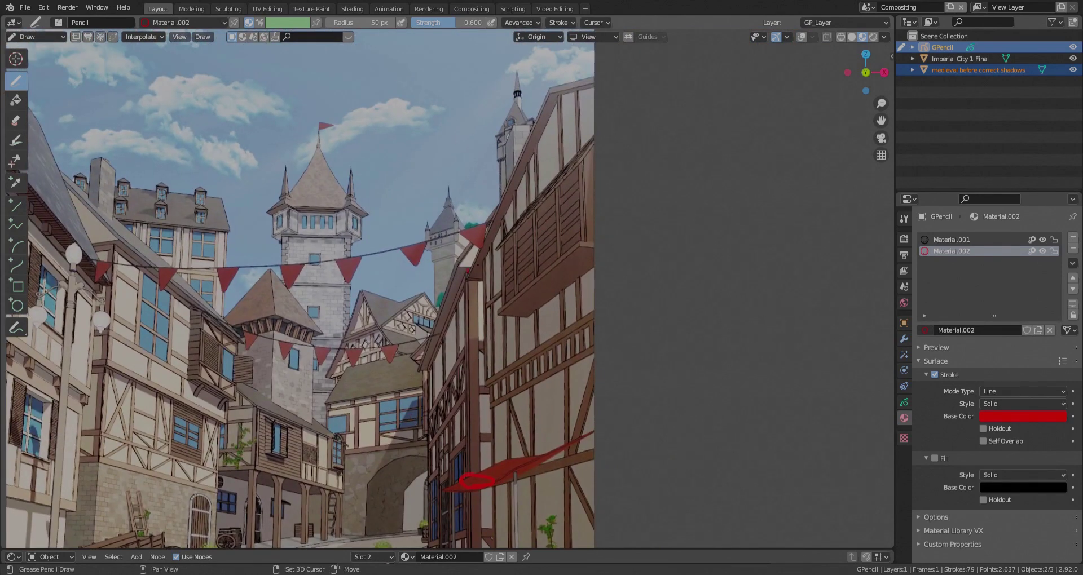
scroll(512, 137, up, 2)
scroll(512, 136, up, 1)
mouse_move(495, 153)
mouse_down()
mouse_move(514, 131)
mouse_move(519, 199)
mouse_move(499, 130)
mouse_up()
Step: Outline in red the shadow areas along both corner spires of the Fake lighting picture's tall tower
shift+middle_drag(113, 242, 299, 202)
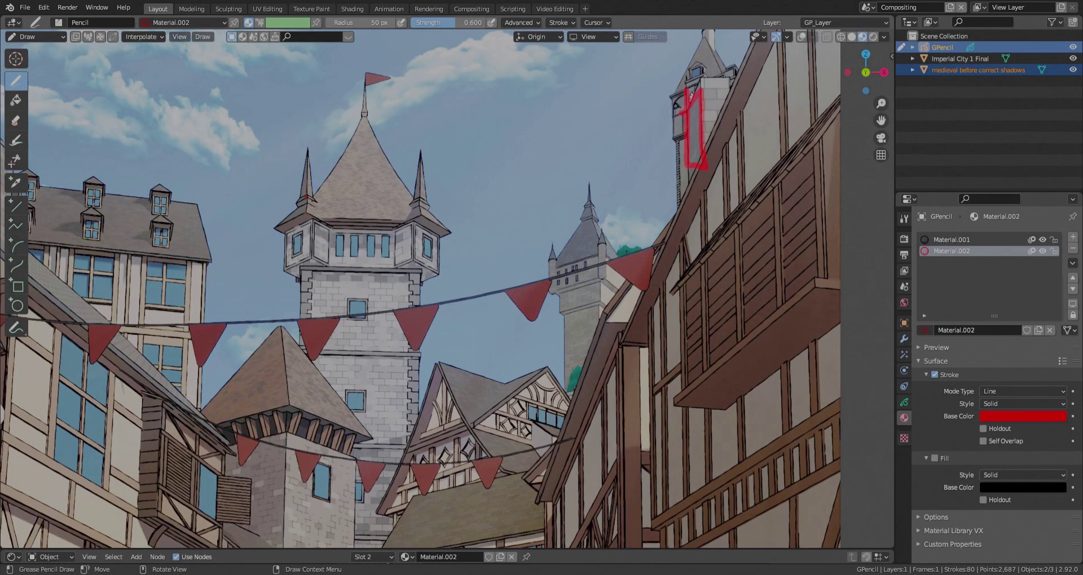
mouse_move(307, 151)
mouse_down()
mouse_move(305, 216)
mouse_move(298, 165)
mouse_move(322, 119)
mouse_up()
mouse_move(423, 158)
mouse_down()
mouse_move(407, 223)
mouse_move(428, 133)
mouse_up()
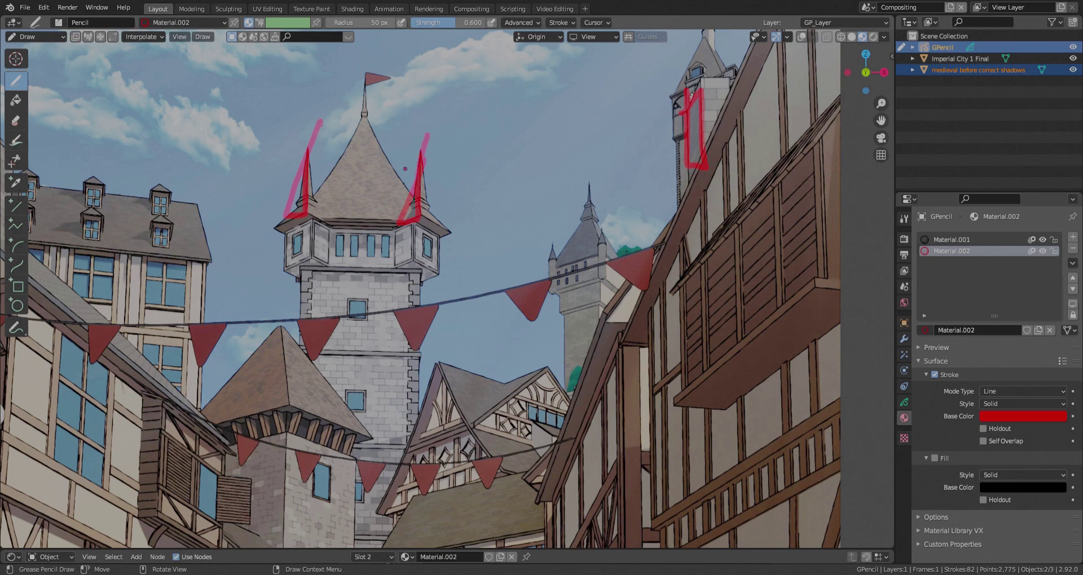
Step: Mark in red the shadow areas beneath the tall tower's eaves and projecting storey, and on its lower wall beside the gabled house
mouse_move(293, 239)
mouse_down()
mouse_move(411, 249)
mouse_move(423, 238)
mouse_up()
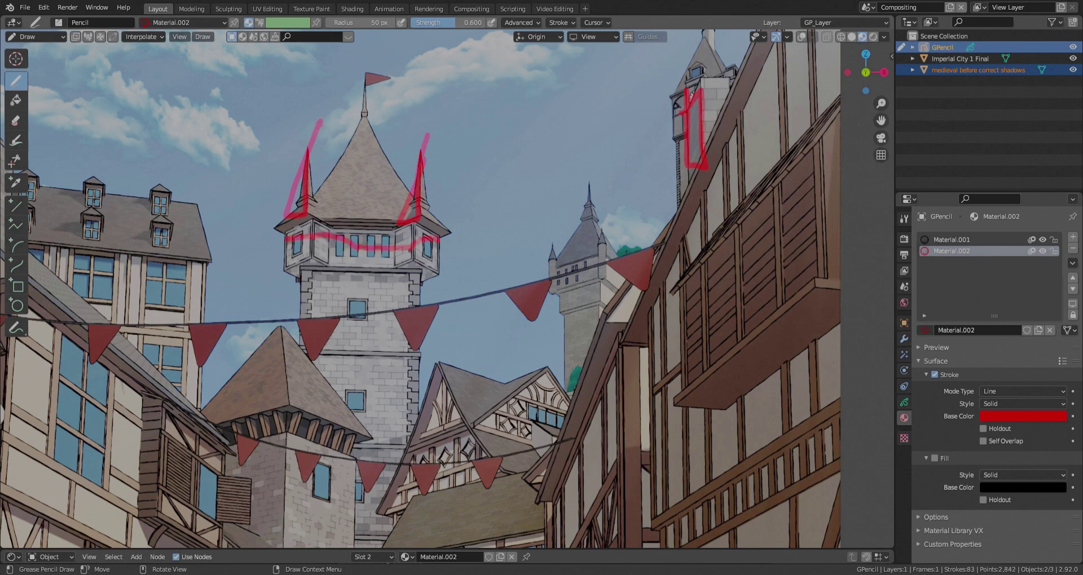
mouse_move(435, 284)
mouse_down()
mouse_move(428, 262)
mouse_move(378, 269)
mouse_up()
mouse_move(307, 281)
mouse_down()
mouse_move(328, 278)
mouse_move(313, 276)
mouse_up()
mouse_move(419, 290)
mouse_down()
mouse_move(363, 267)
mouse_move(361, 286)
mouse_up()
shift+middle_drag(392, 413, 507, 278)
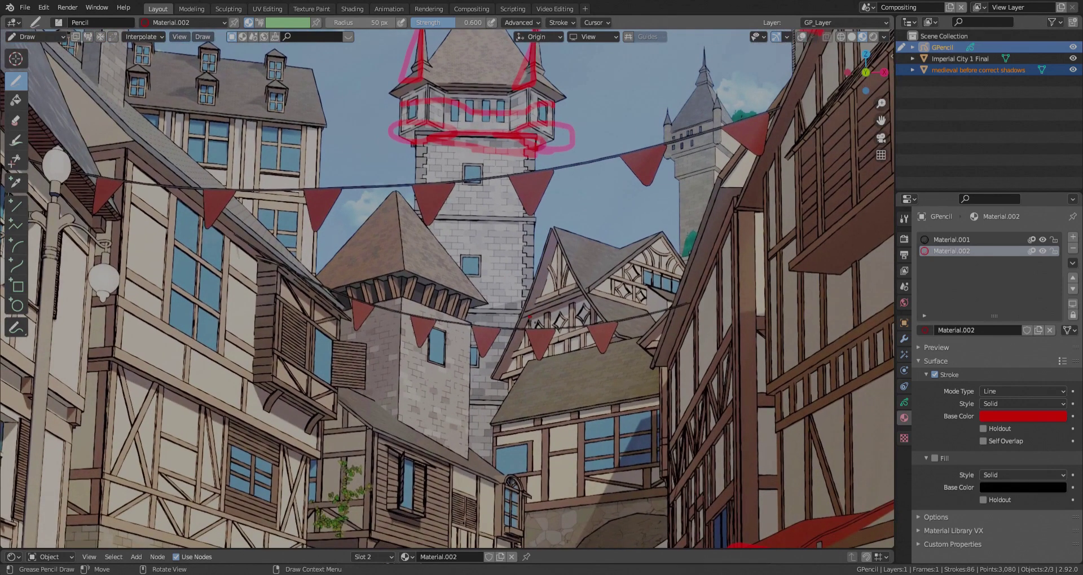
mouse_move(533, 303)
mouse_down()
mouse_move(479, 316)
mouse_move(491, 434)
mouse_up()
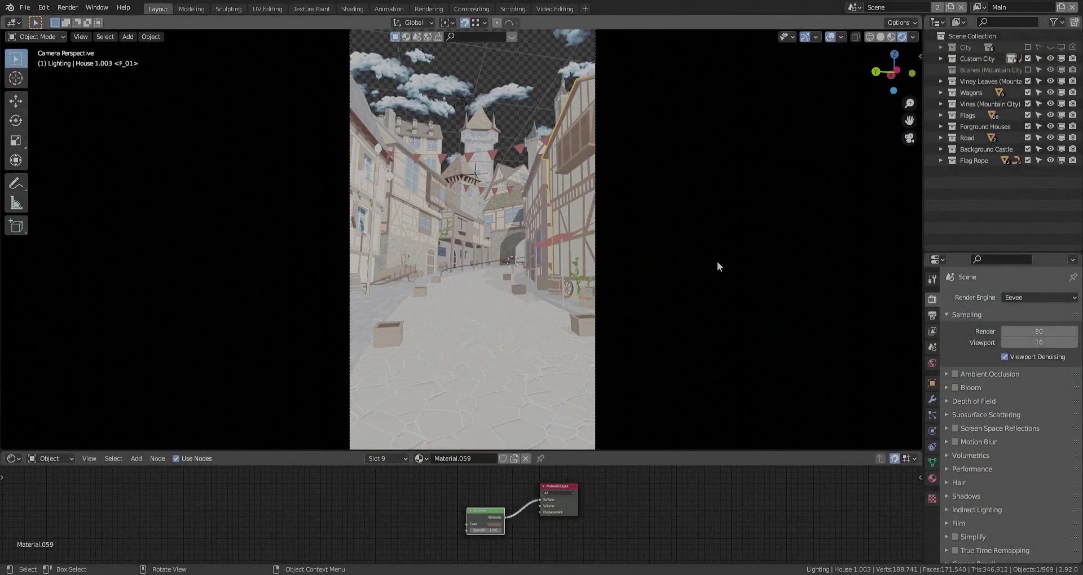
Step: In the 3D street scene, select the half-timbered house and then only its brick foundation's side face for editing
scroll(717, 262, down, 2)
shift+middle_drag(696, 245, 678, 251)
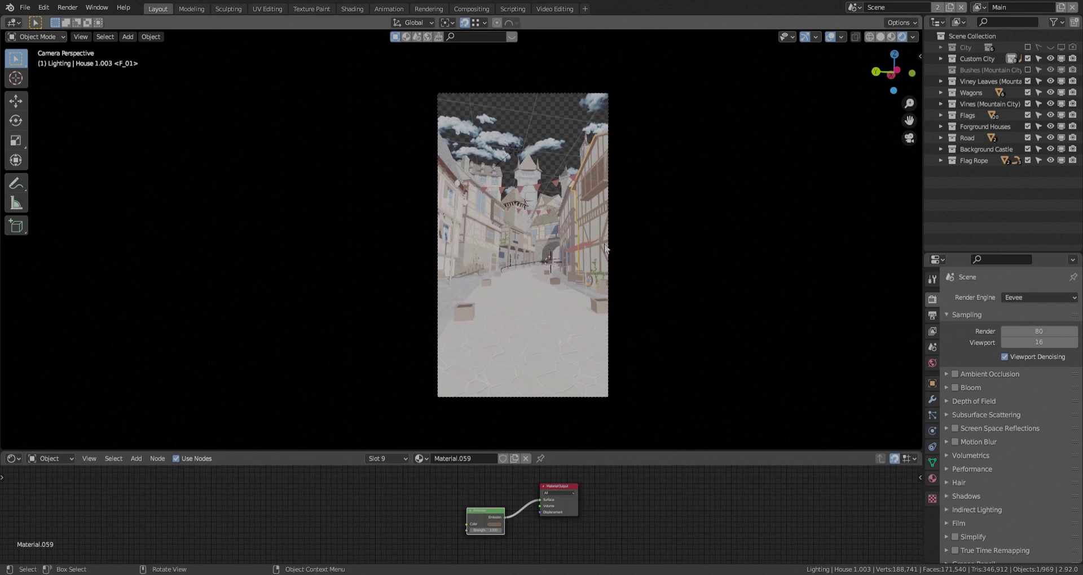
scroll(468, 250, up, 5)
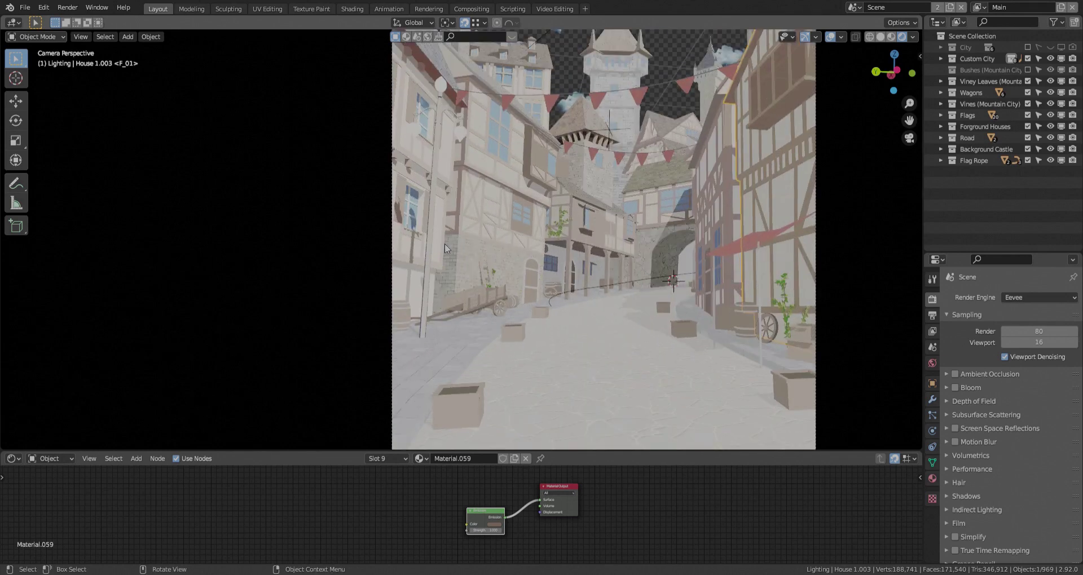
click(452, 248)
scroll(458, 244, up, 3)
click(458, 243)
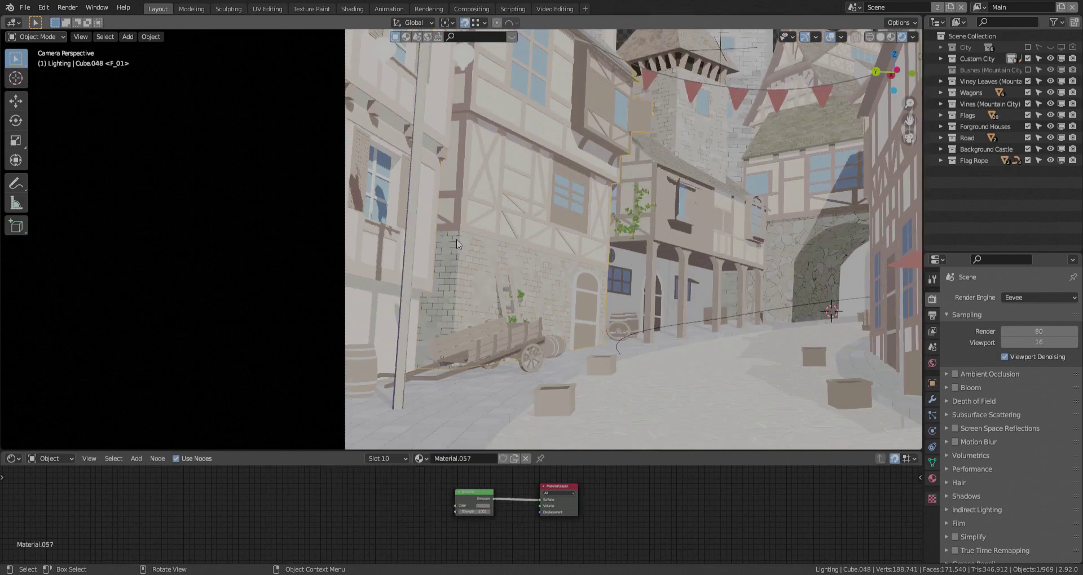
key(Tab)
scroll(459, 243, up, 4)
click(461, 243)
key(3)
click(461, 242)
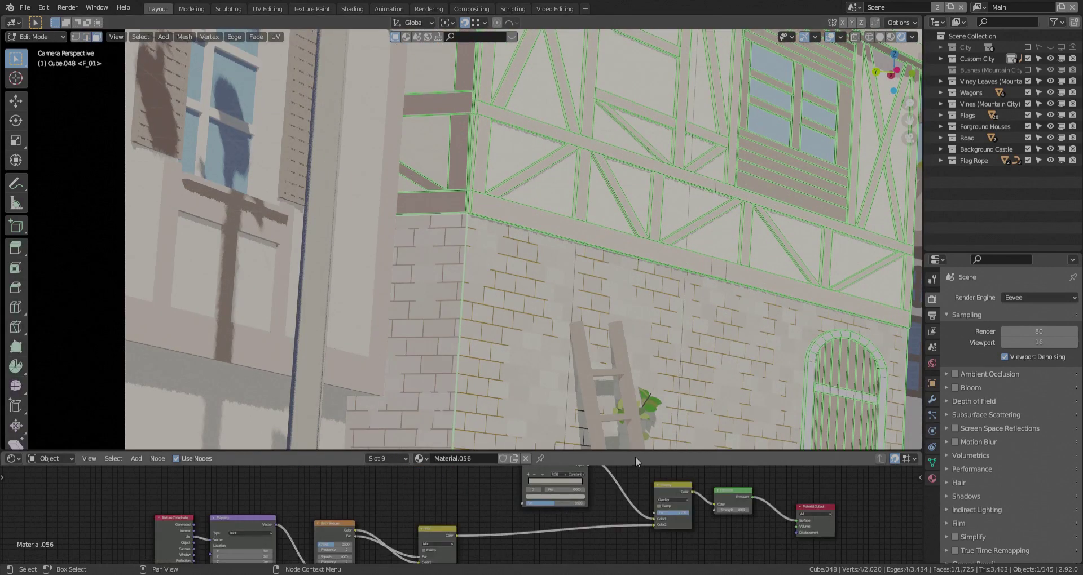
Step: Enlarge the node editor and move the Color Ramp, Overlay, Emission and Material Output nodes closer to the brick texture nodes
drag(622, 452, 618, 340)
middle_drag(556, 468, 598, 377)
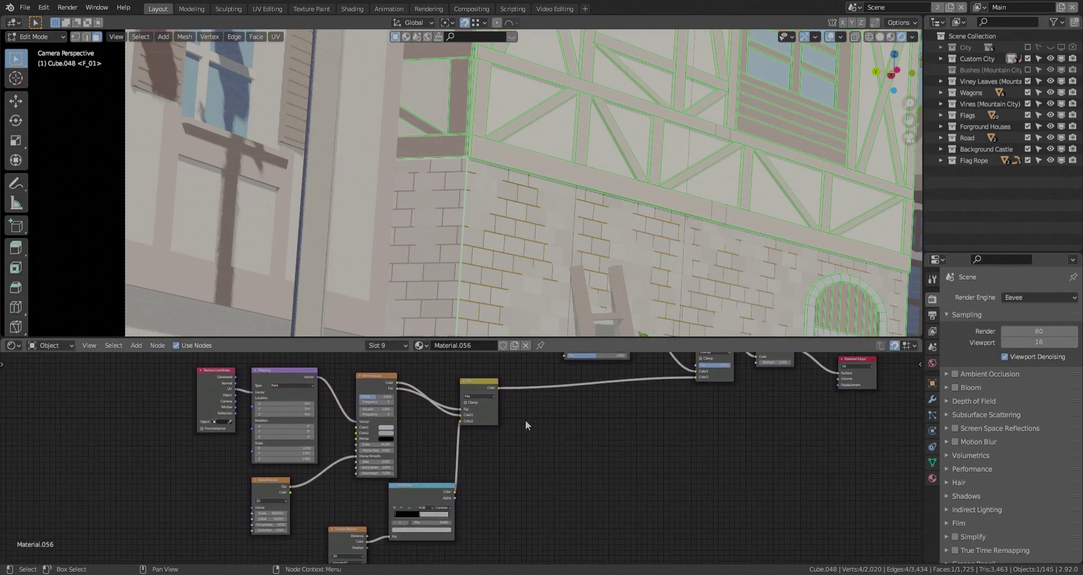
scroll(525, 421, down, 2)
drag(732, 433, 578, 396)
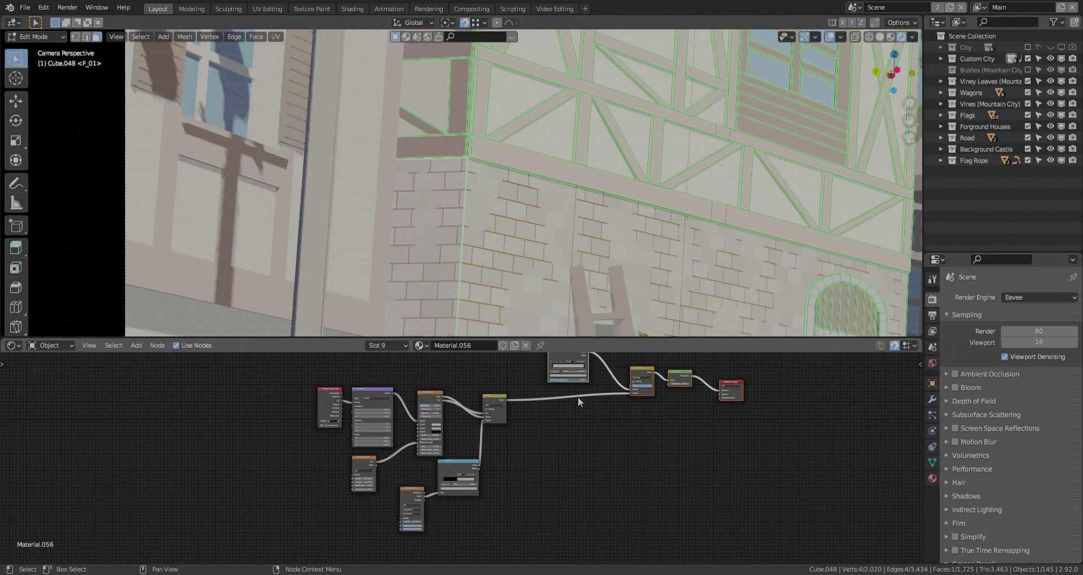
key(g)
click(499, 407)
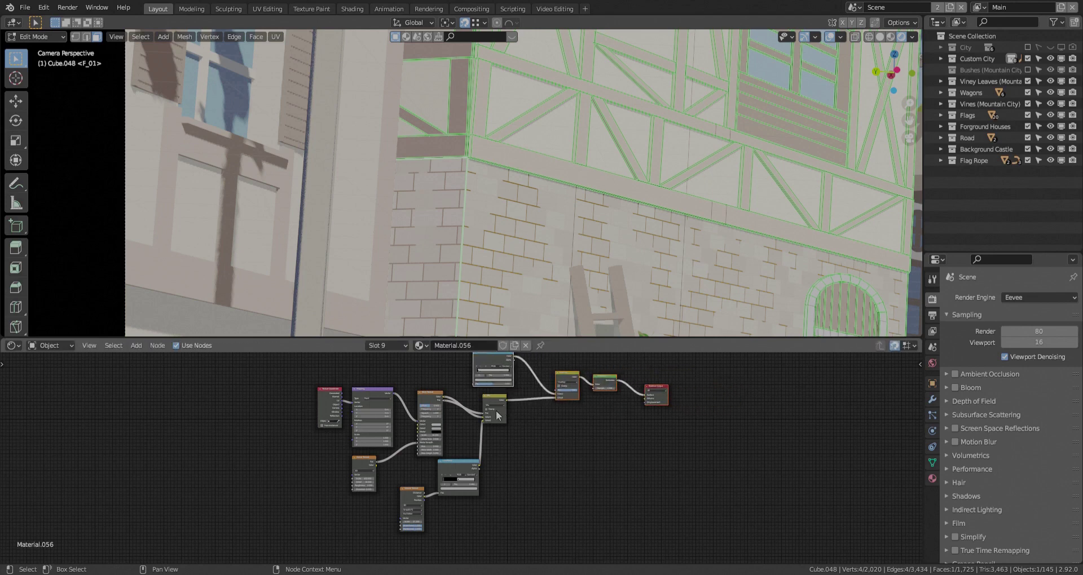
scroll(533, 423, up, 2)
scroll(532, 423, up, 2)
middle_drag(540, 401, 548, 506)
click(549, 506)
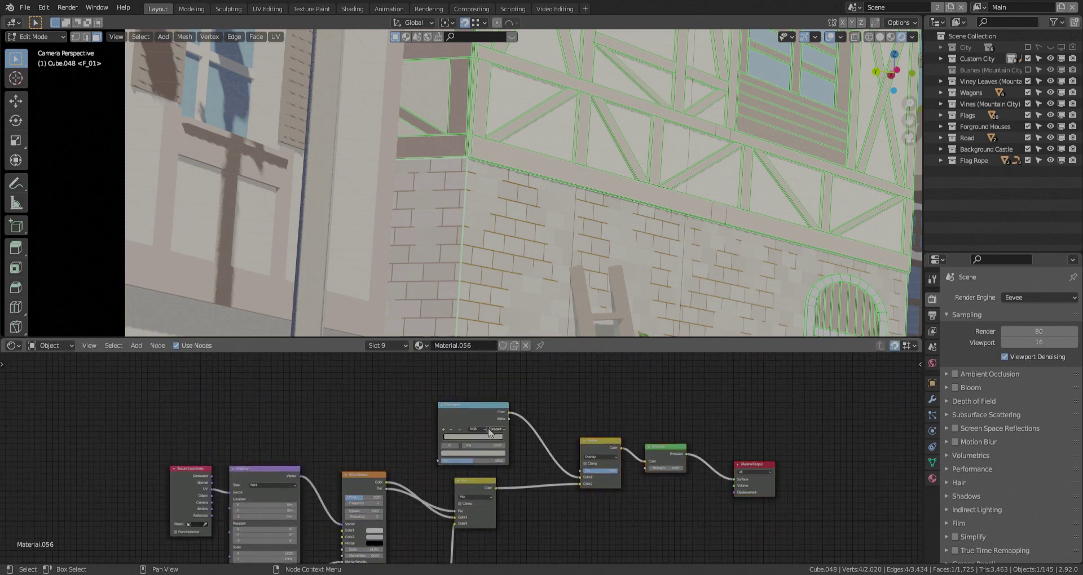
Step: Compare the node setups of the brick foundation's front face and its shaded side face by selecting each in turn
shift+middle_drag(499, 258, 493, 219)
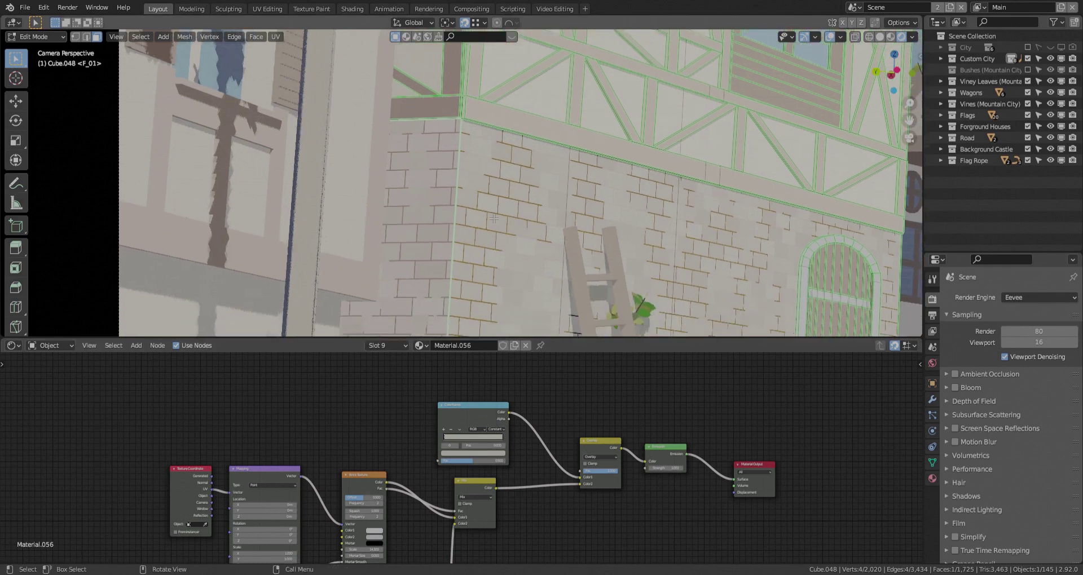
click(494, 218)
scroll(598, 426, up, 2)
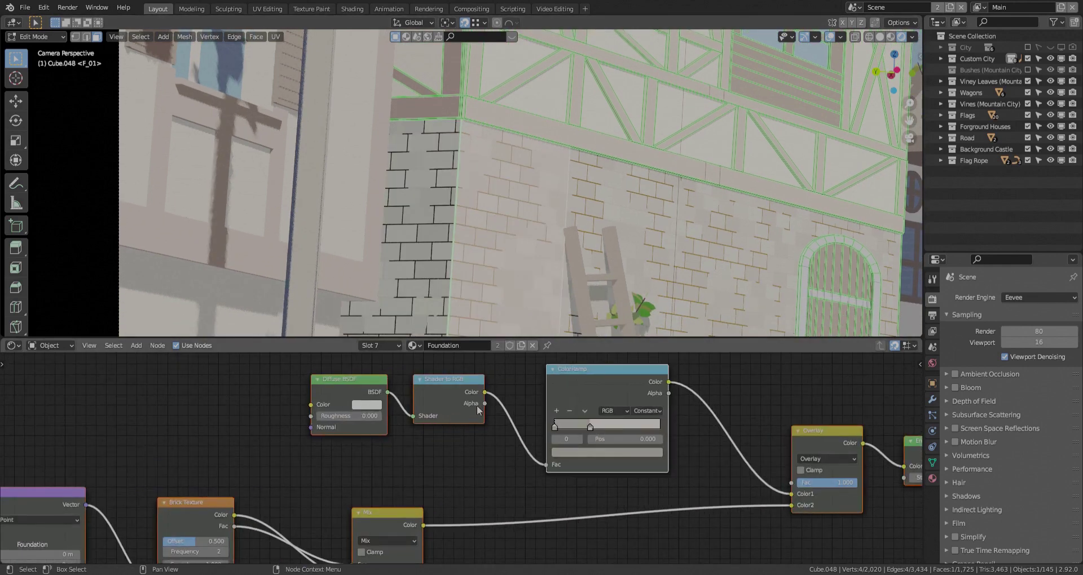
click(440, 218)
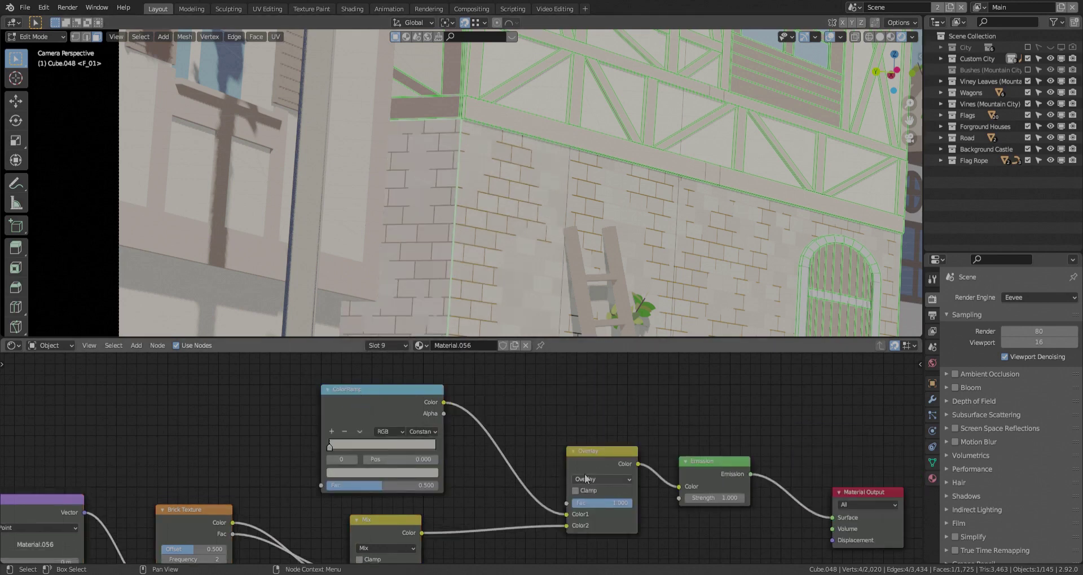
click(553, 229)
Step: Compare the materials of the house's front plaster wall and its shaded side wall, then leave Edit Mode
scroll(553, 229, down, 4)
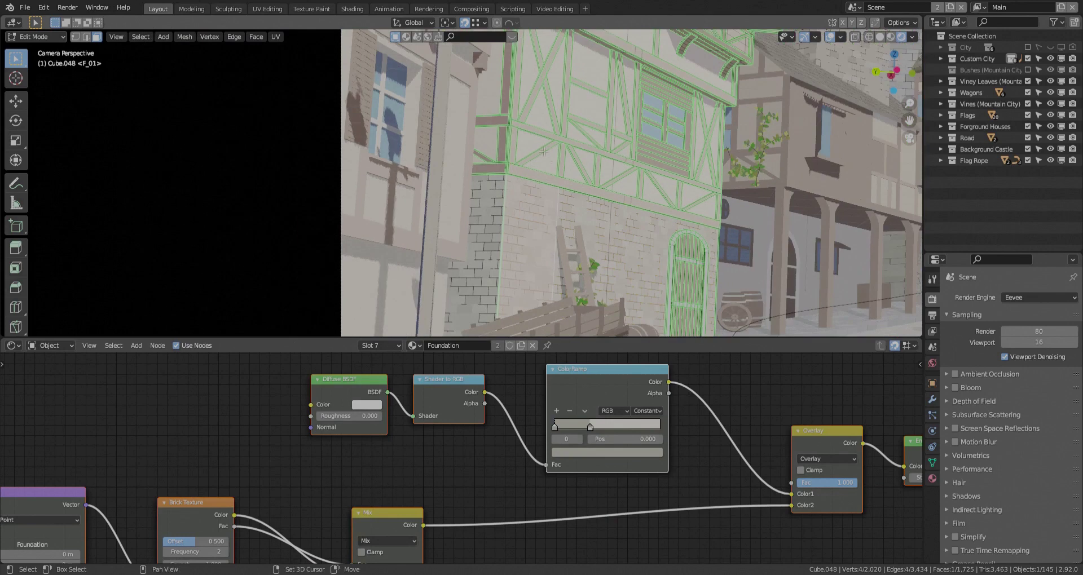
shift+middle_drag(534, 123, 507, 255)
click(515, 255)
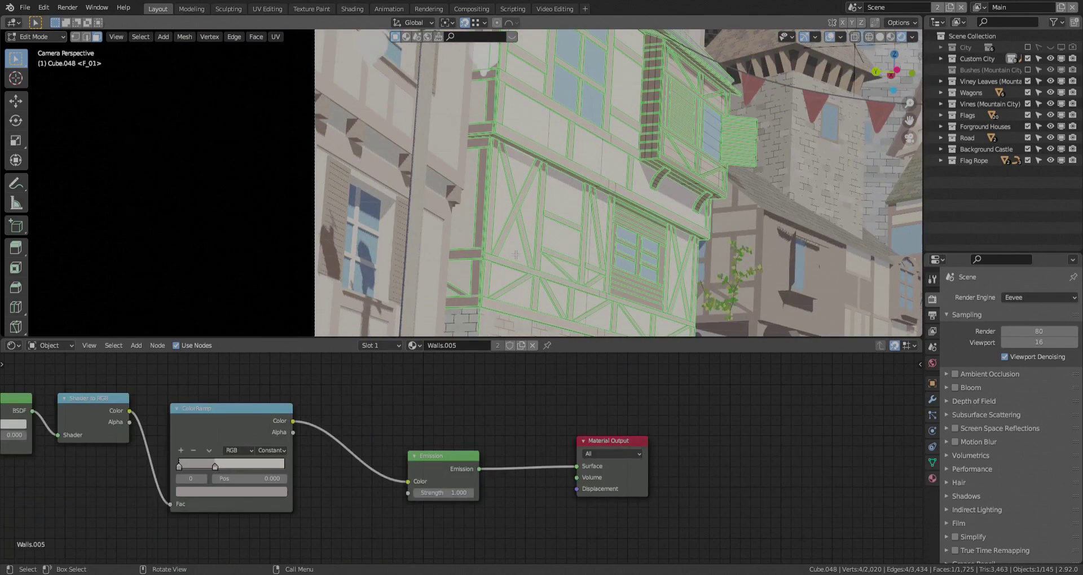
scroll(330, 461, down, 1)
middle_drag(321, 458, 523, 459)
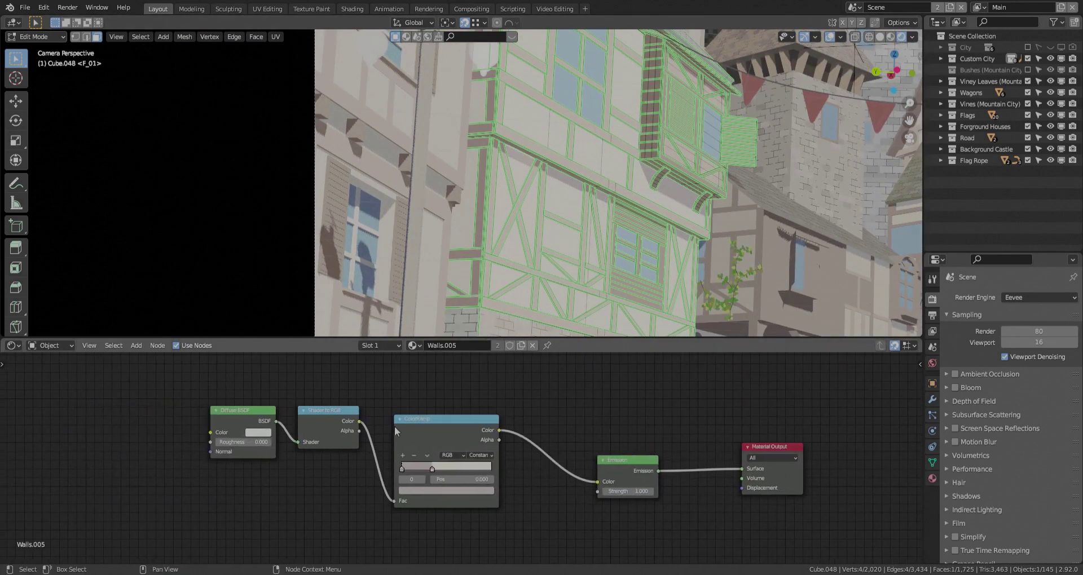
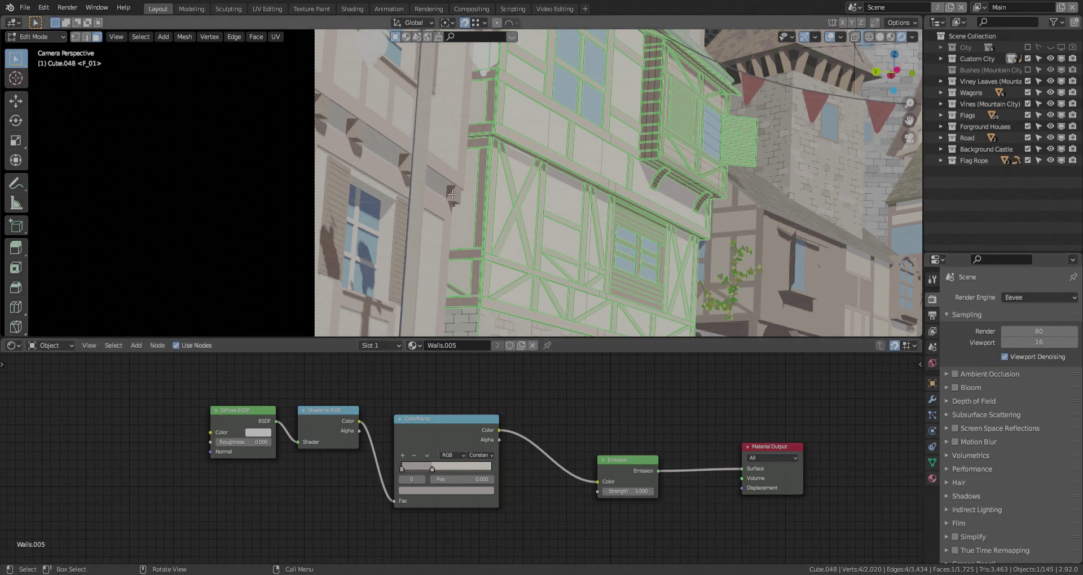
click(467, 224)
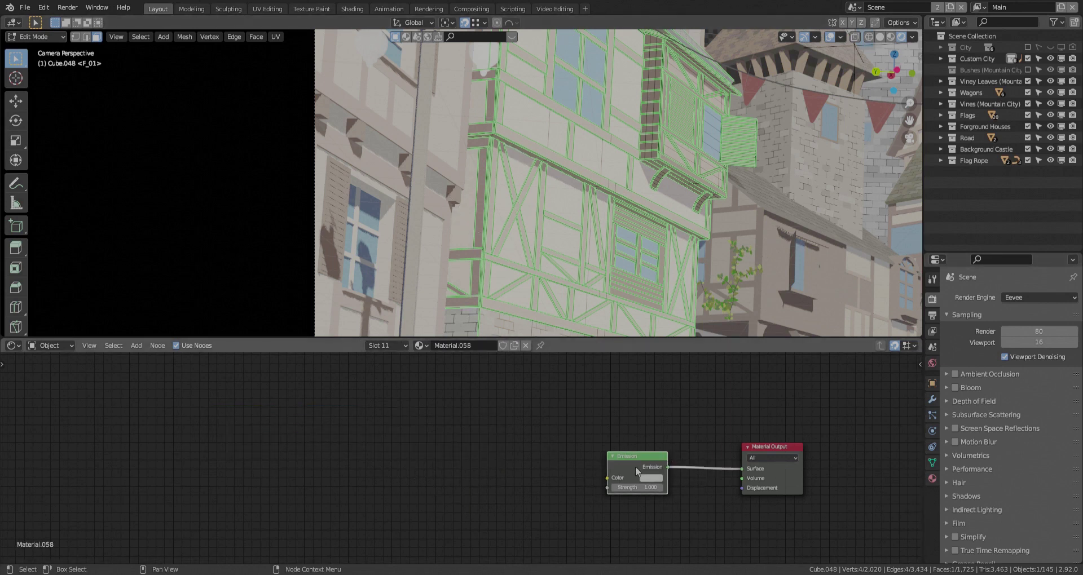
shift+middle_drag(490, 169, 440, 215)
key(Tab)
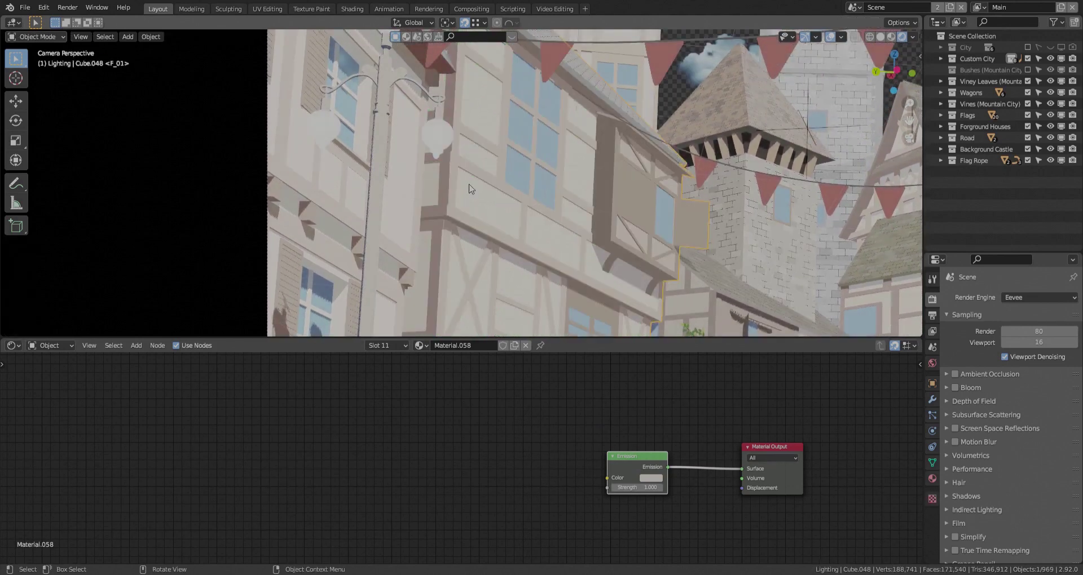
Step: Select the pointed-roof brick tower beyond the half-timbered house to examine its material nodes
scroll(442, 252, down, 6)
scroll(442, 252, up, 1)
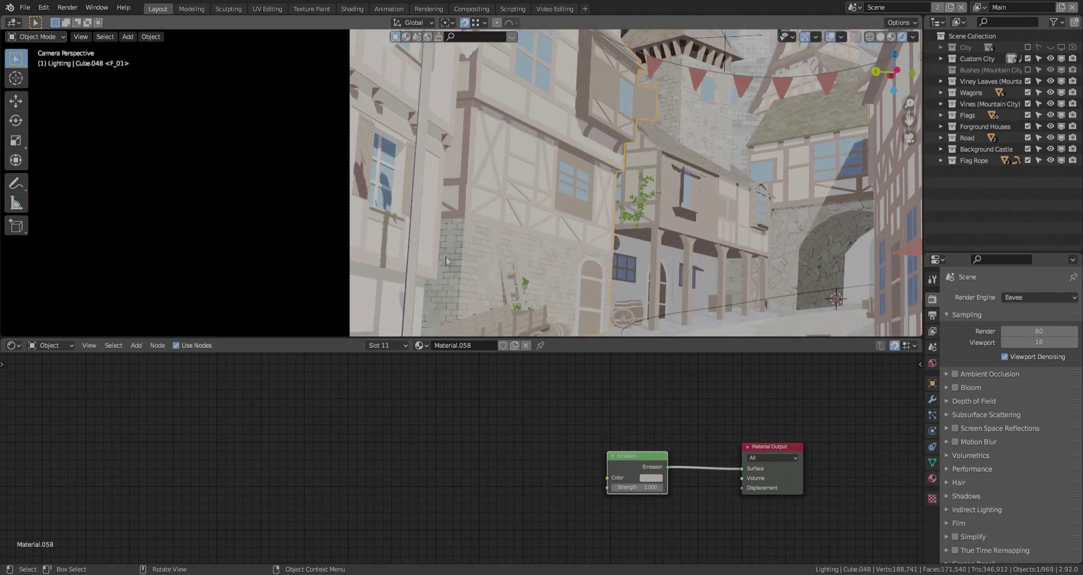
scroll(475, 209, up, 5)
click(476, 209)
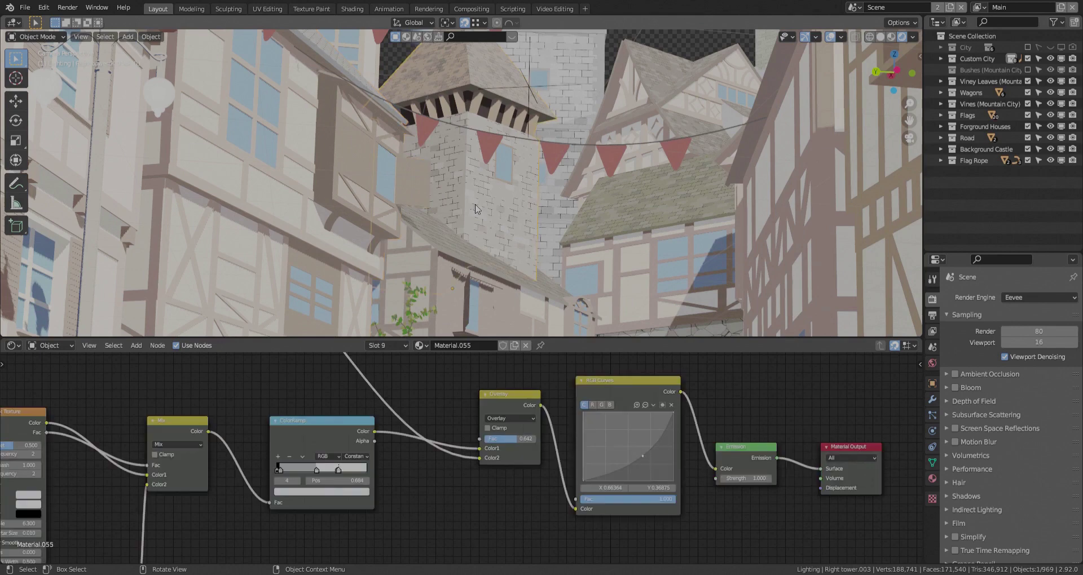
Step: Compare the node setups of the brick tower's sunlit front wall and its shaded side wall by selecting each face in turn in Edit Mode
key(Tab)
click(479, 208)
scroll(445, 443, down, 3)
middle_drag(259, 417, 449, 468)
scroll(448, 468, up, 1)
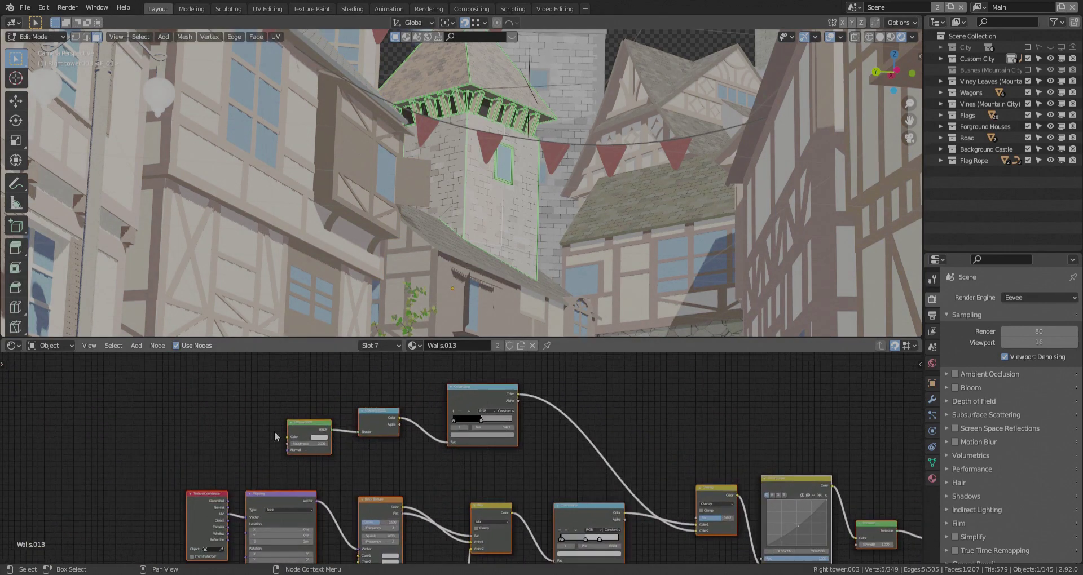
click(455, 193)
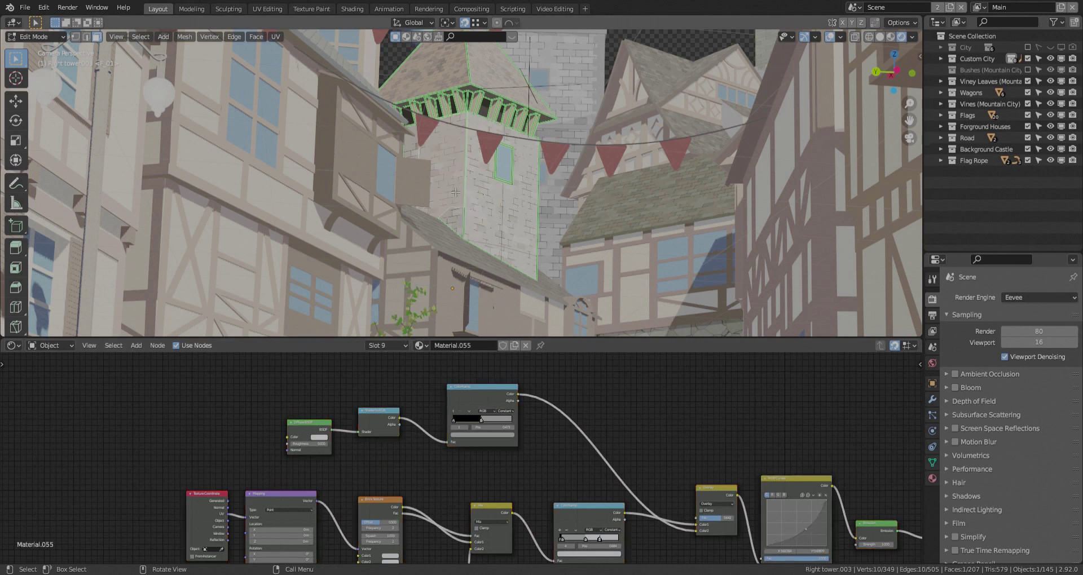
click(485, 184)
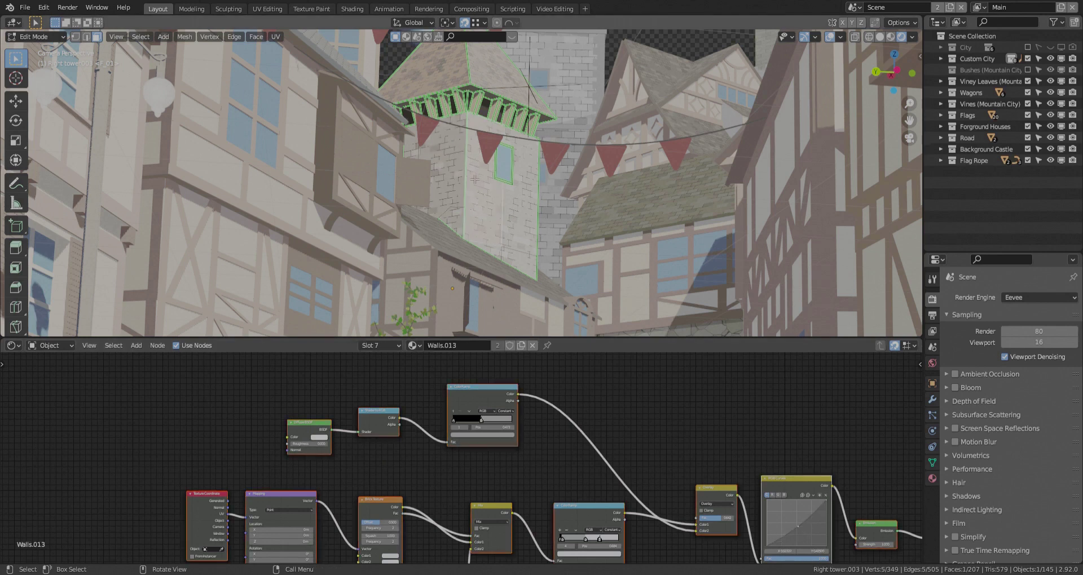
click(462, 194)
middle_drag(608, 466, 313, 429)
click(489, 198)
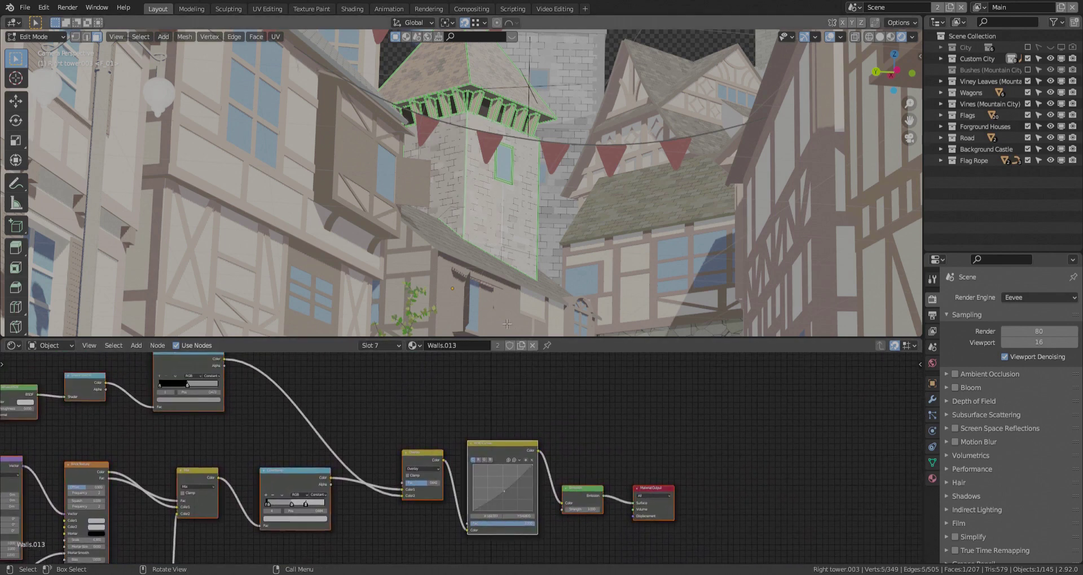
Step: Examine the RGB Curves node within the shaded tower wall's full node tree in an enlarged node editor, then leave Edit Mode
scroll(504, 486, up, 4)
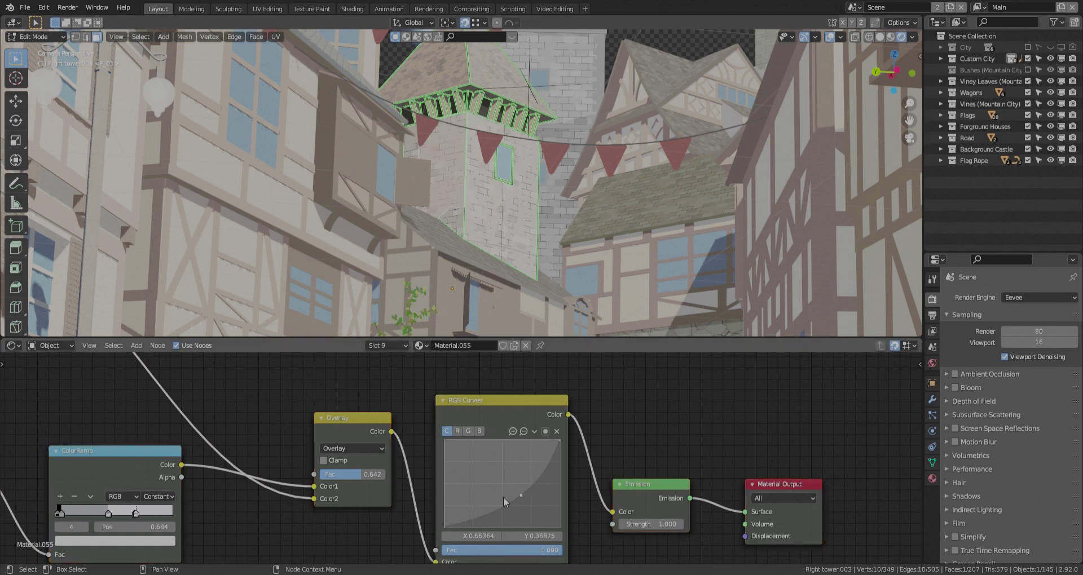
key(ctrl+z)
scroll(425, 442, down, 3)
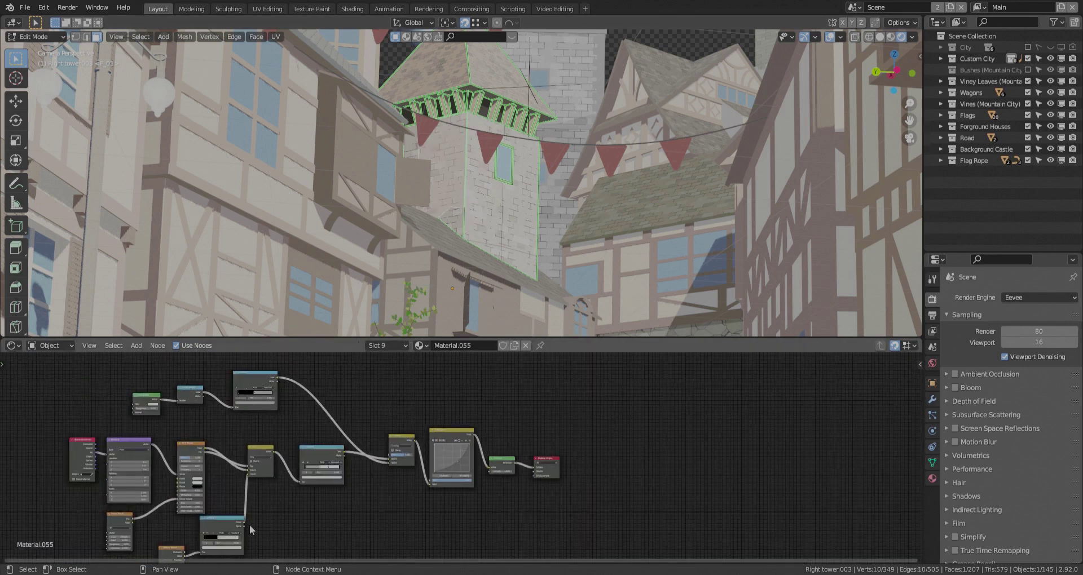
middle_drag(190, 450, 343, 472)
scroll(525, 478, down, 2)
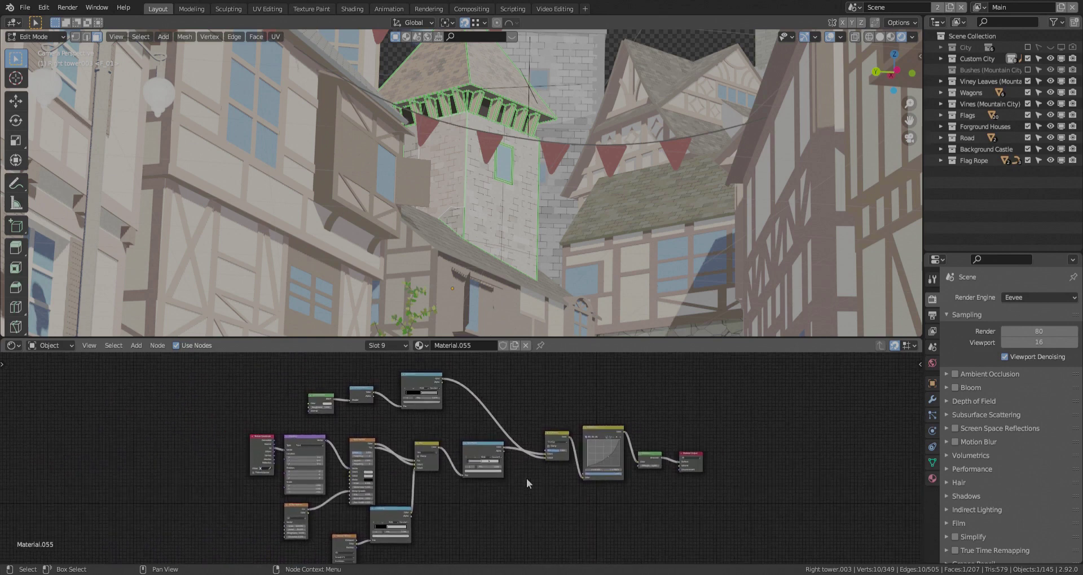
drag(563, 338, 589, 277)
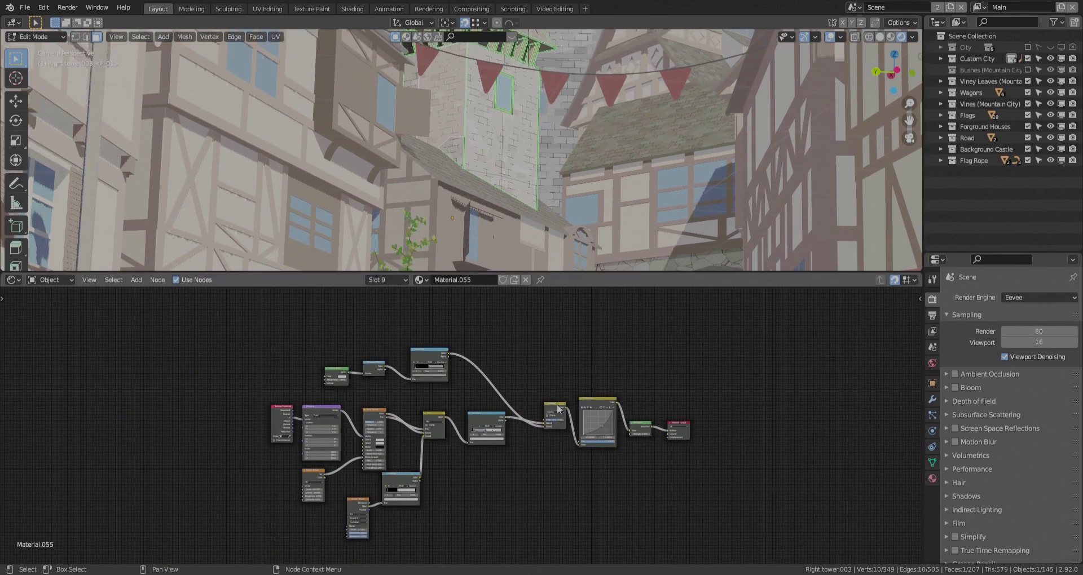
scroll(577, 435, up, 2)
middle_drag(577, 436, 578, 452)
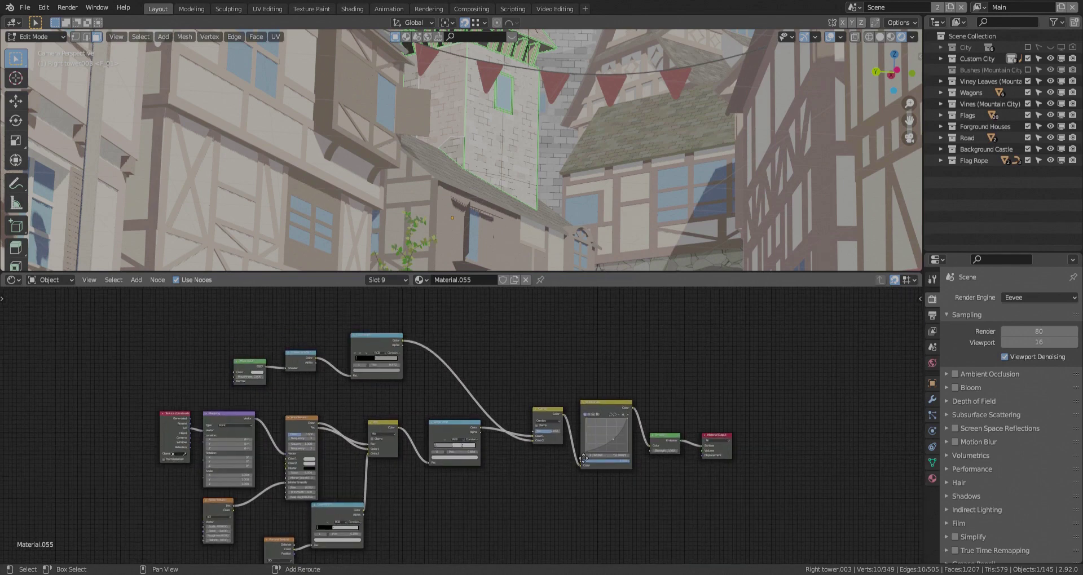
click(478, 159)
shift+middle_drag(544, 137, 621, 70)
key(Tab)
Step: Inspect the Emission-only material on the wall beneath the overhanging timber house in Edit Mode, then return to Object Mode
scroll(552, 170, down, 1)
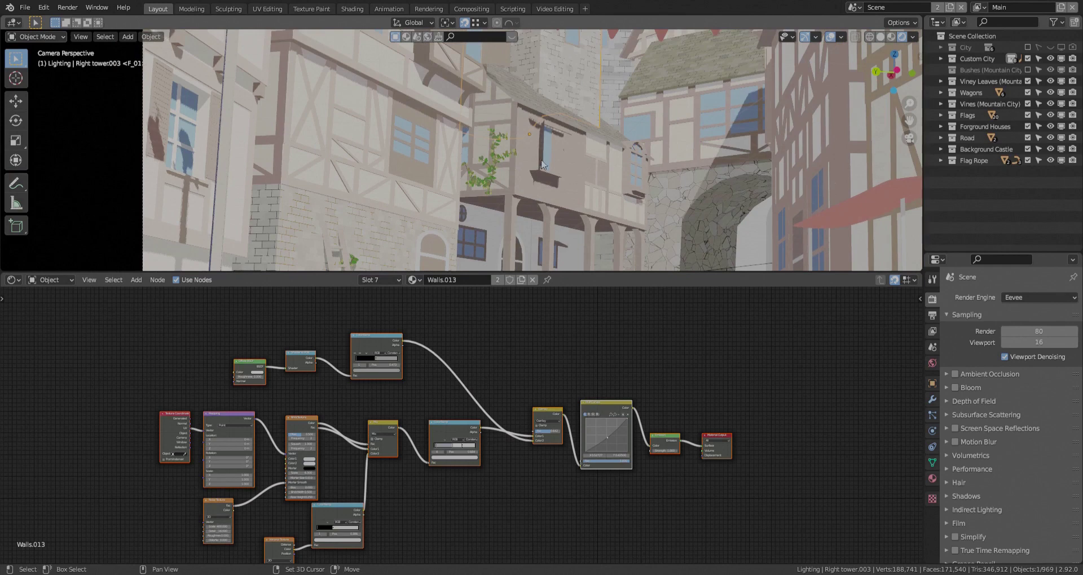
shift+middle_drag(490, 232, 517, 156)
click(523, 168)
key(Tab)
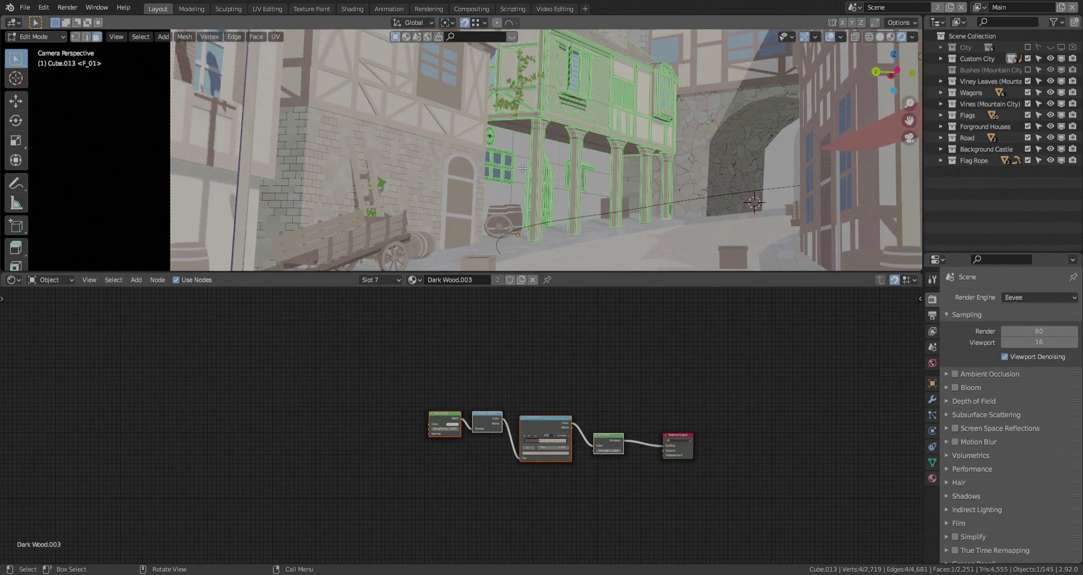
click(523, 169)
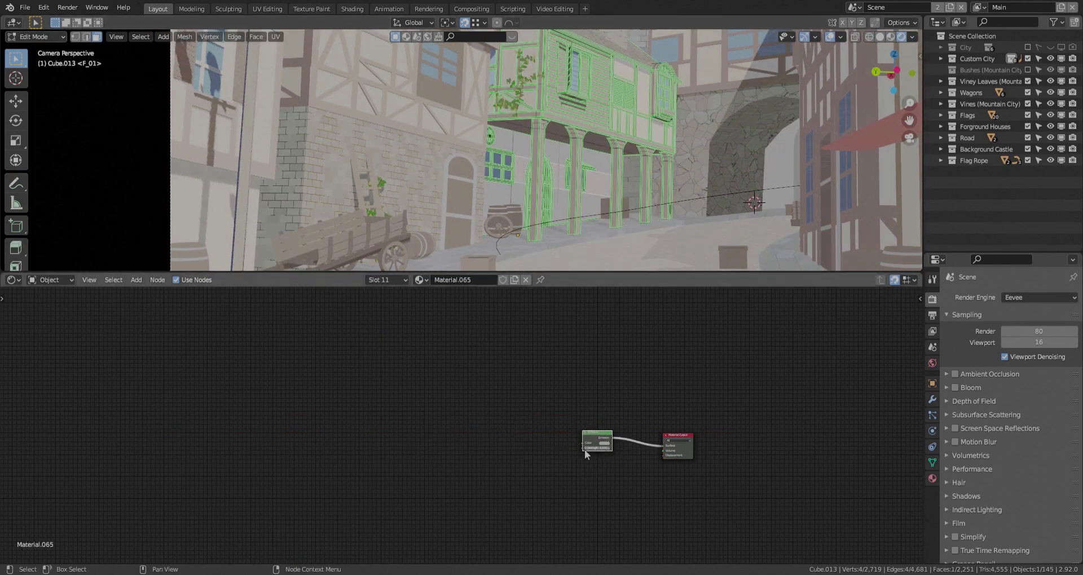
scroll(560, 473, up, 3)
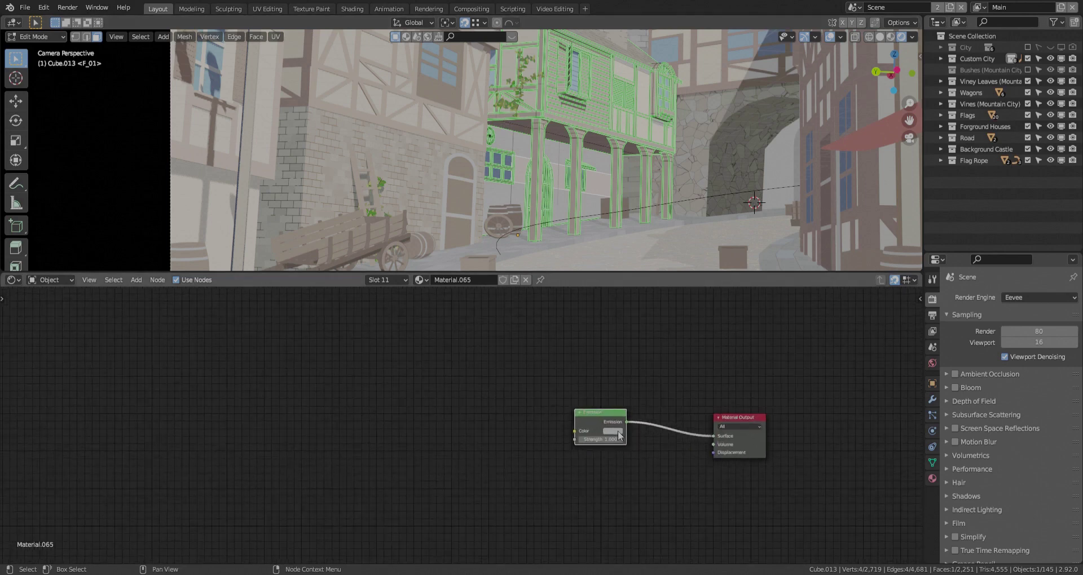
middle_drag(529, 447, 462, 452)
scroll(528, 125, down, 1)
shift+middle_drag(528, 125, 530, 175)
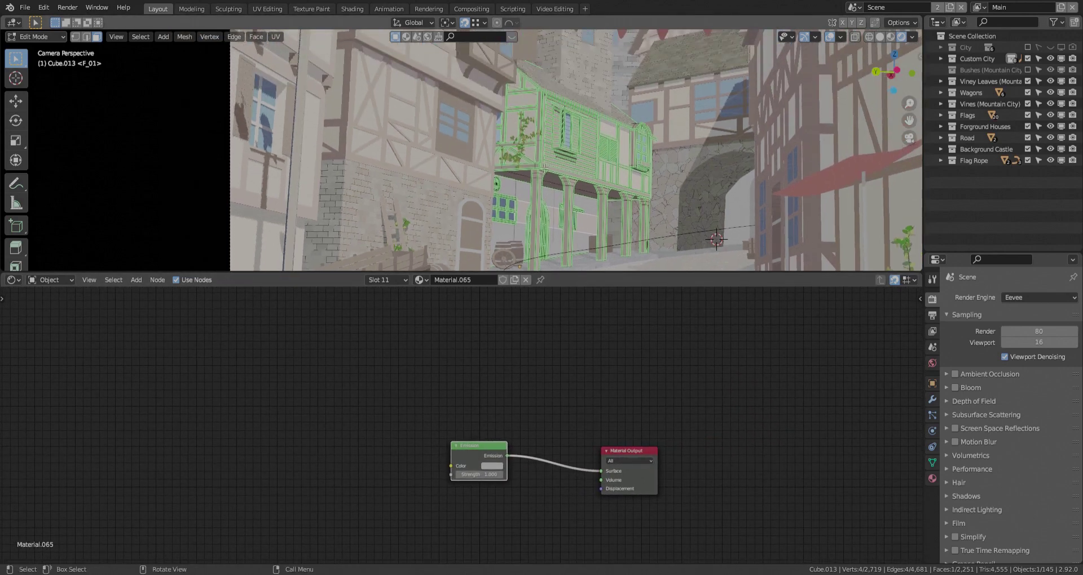
key(Tab)
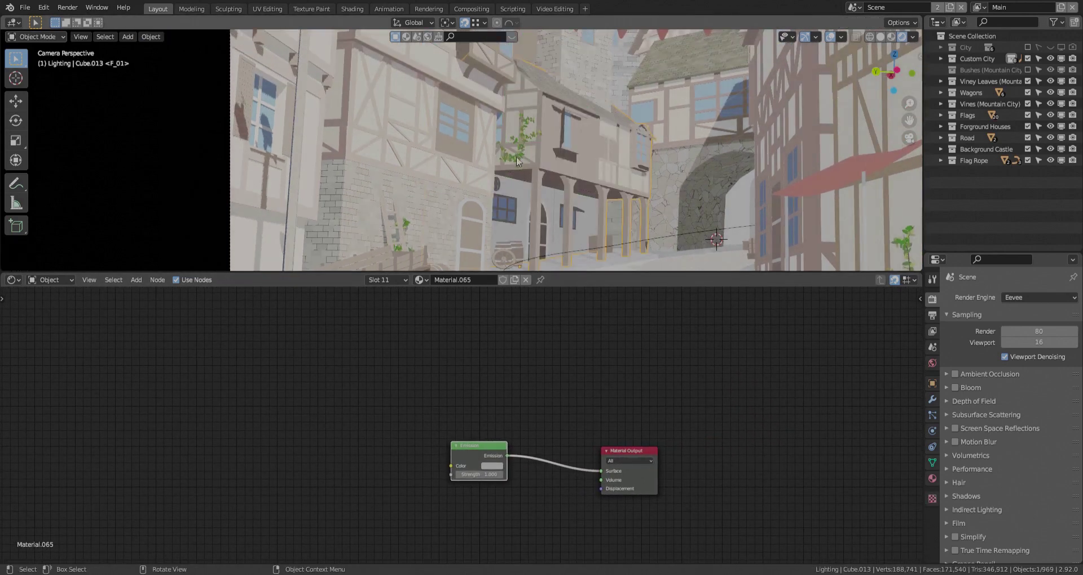
Step: Compare the materials of the overhanging house's upper side wall and its front wall in Edit Mode, then leave Edit Mode
scroll(516, 160, up, 2)
key(Tab)
click(516, 119)
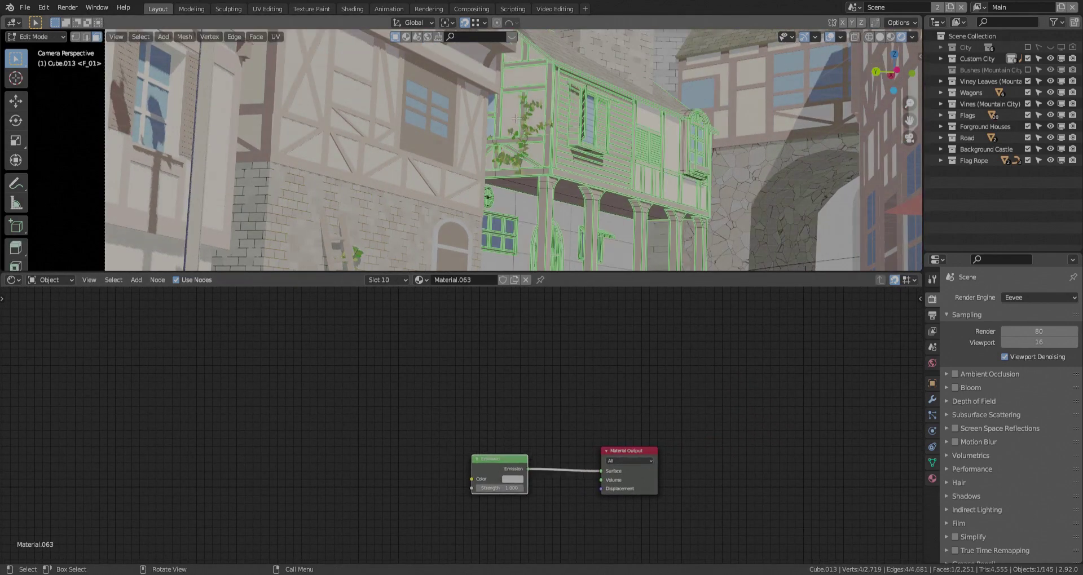
key(Tab)
key(Tab)
click(674, 187)
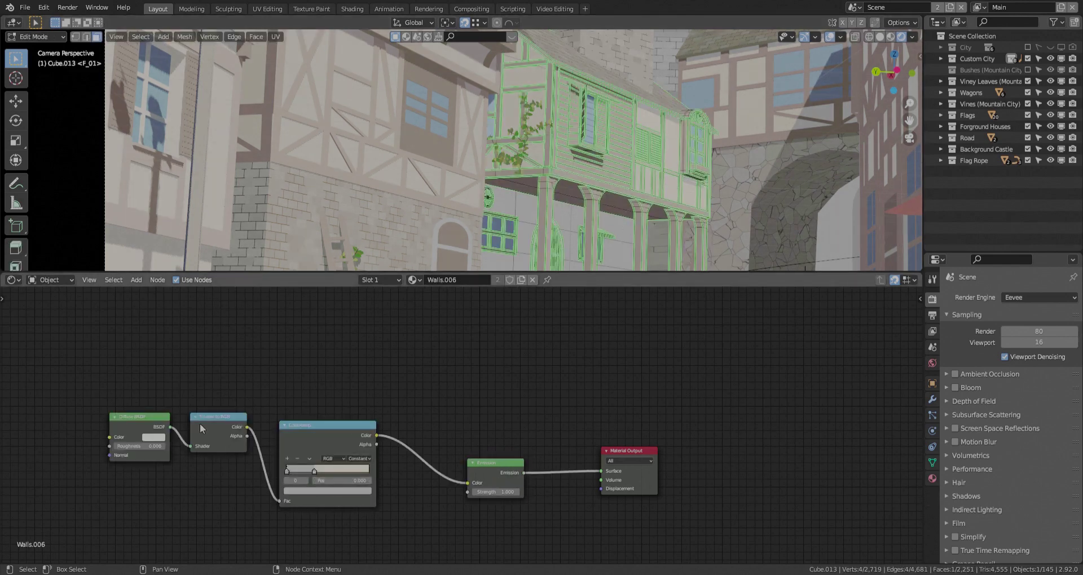
key(Tab)
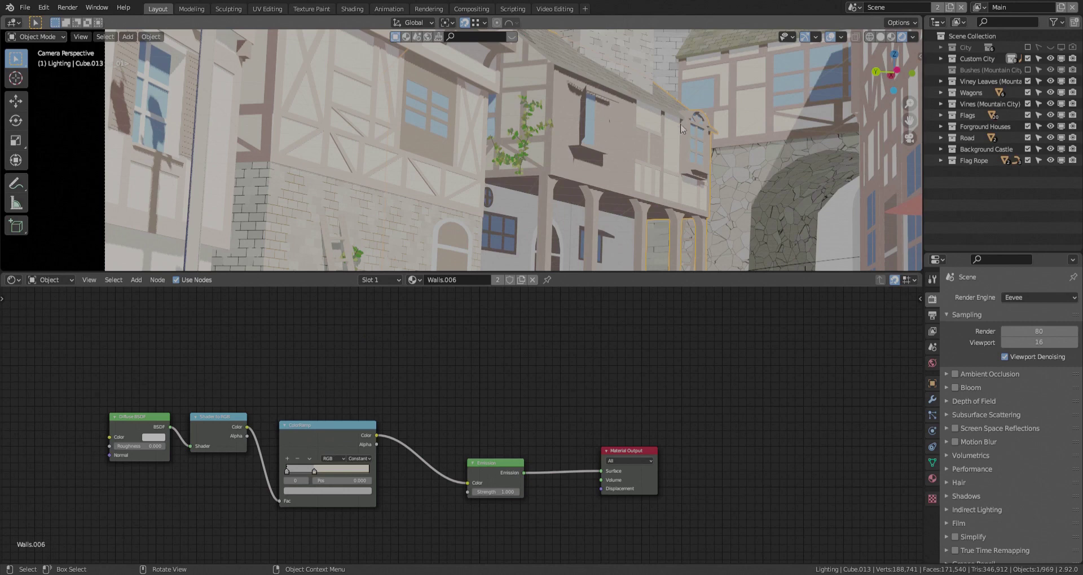
Step: View the overhanging house's eaves up close, then select the house above the stone archway and enter Edit Mode
scroll(682, 134, up, 4)
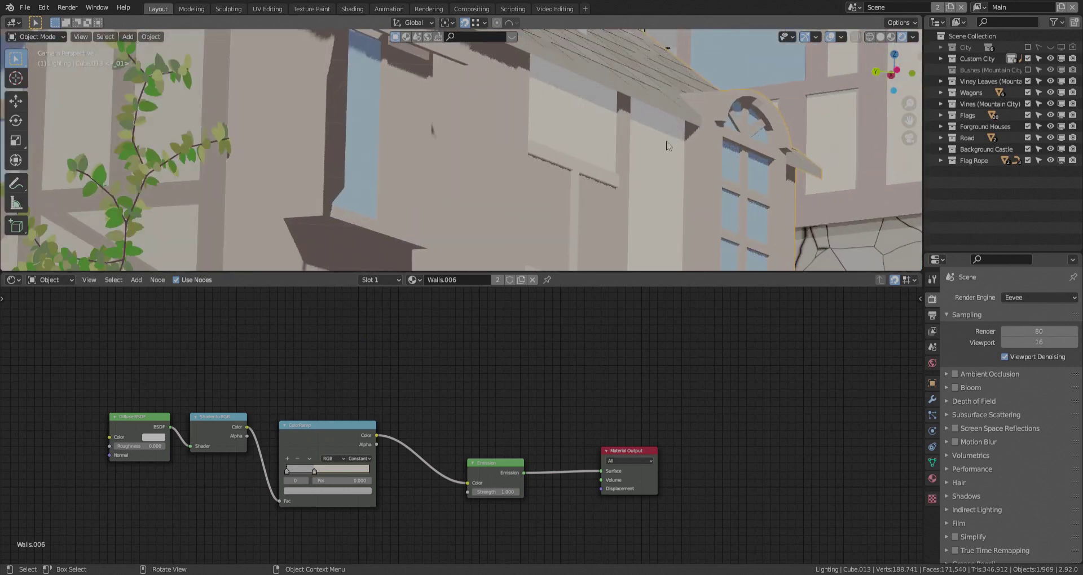
scroll(693, 154, down, 6)
shift+middle_drag(749, 180, 589, 151)
click(590, 151)
key(Tab)
scroll(563, 148, up, 3)
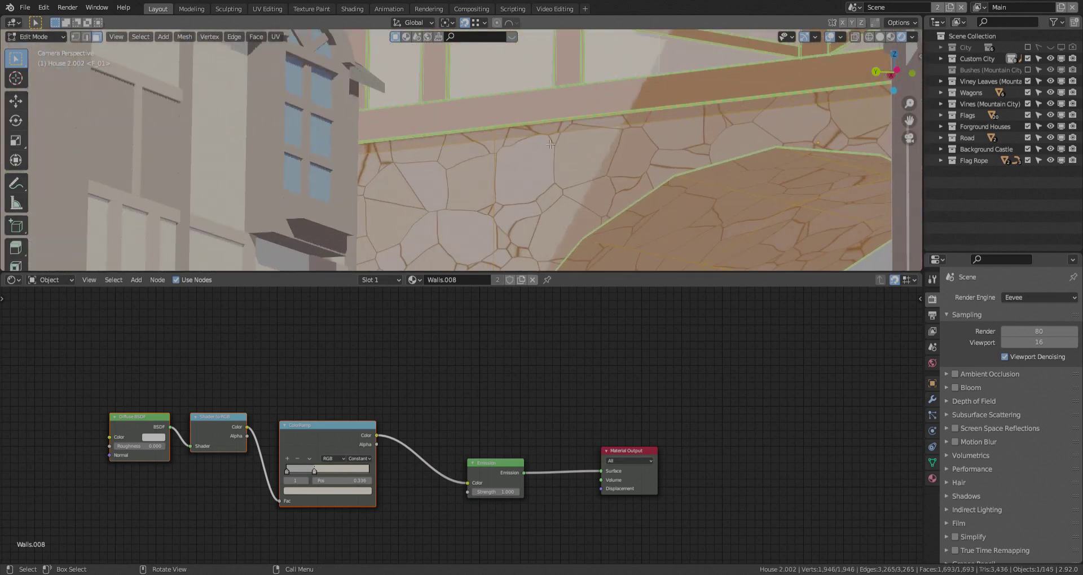
Step: Compare the Overlay settings of the archway's stone wall and the narrow shadow strip under the beam by selecting each face in turn
click(545, 142)
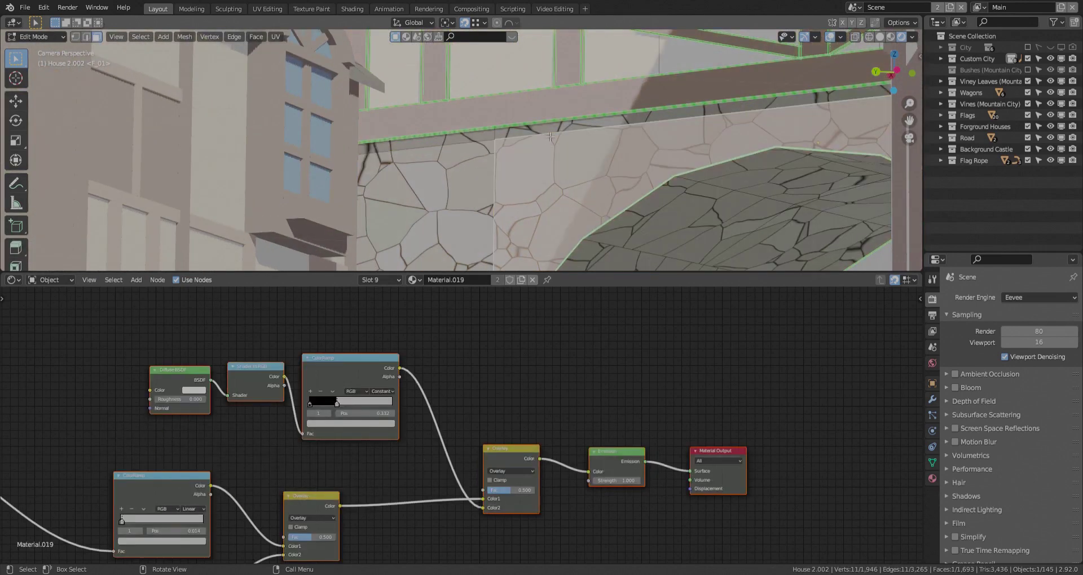
click(546, 134)
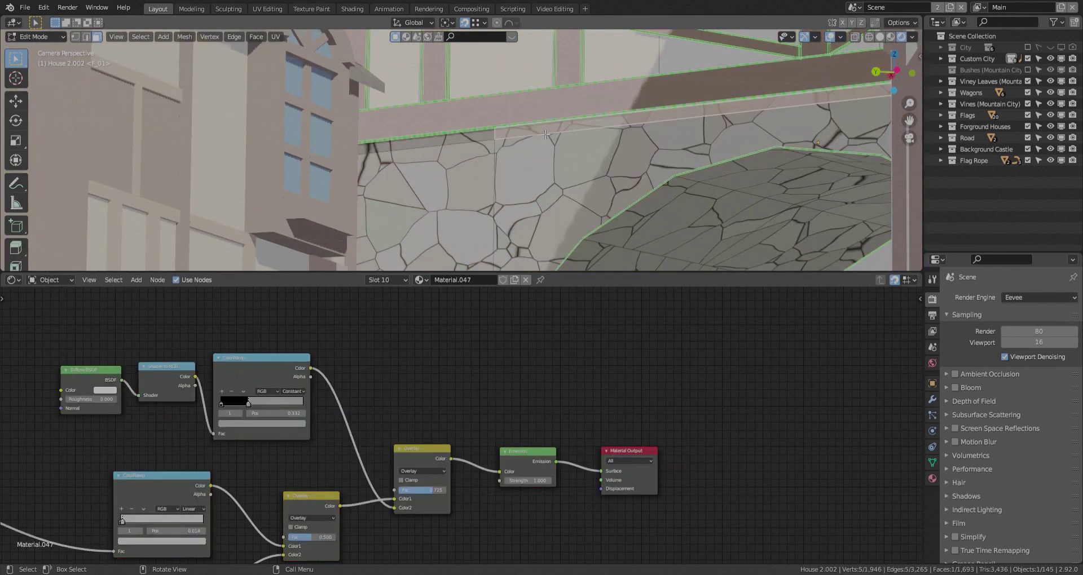
click(555, 162)
scroll(414, 537, down, 1)
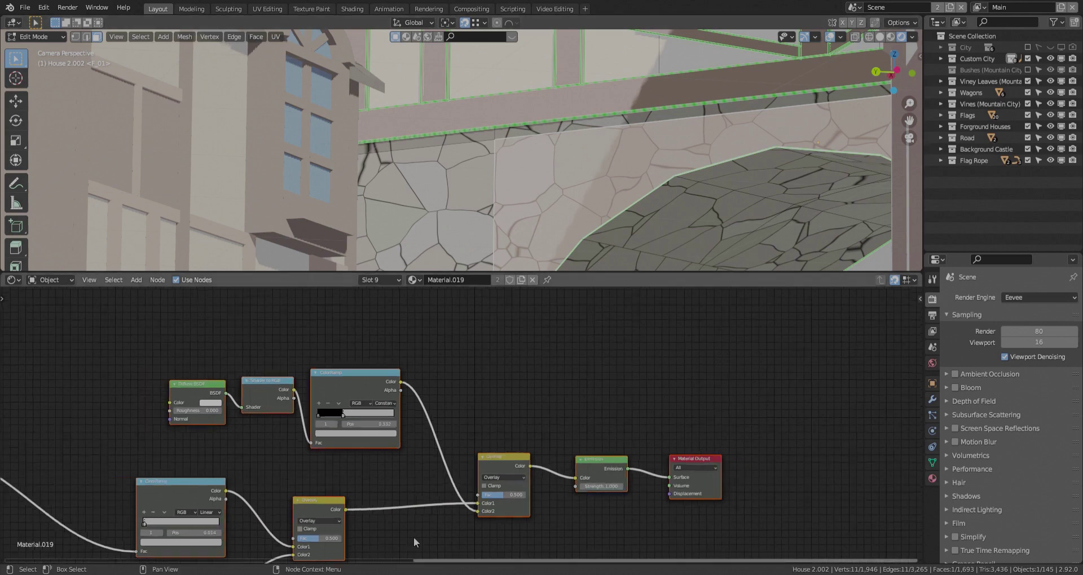
scroll(502, 479, up, 3)
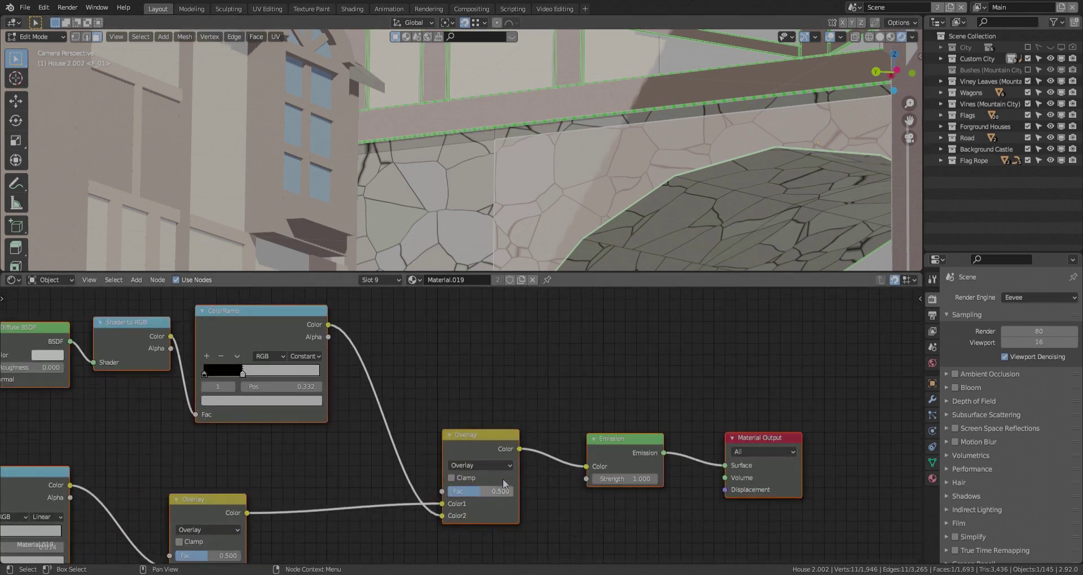
click(540, 136)
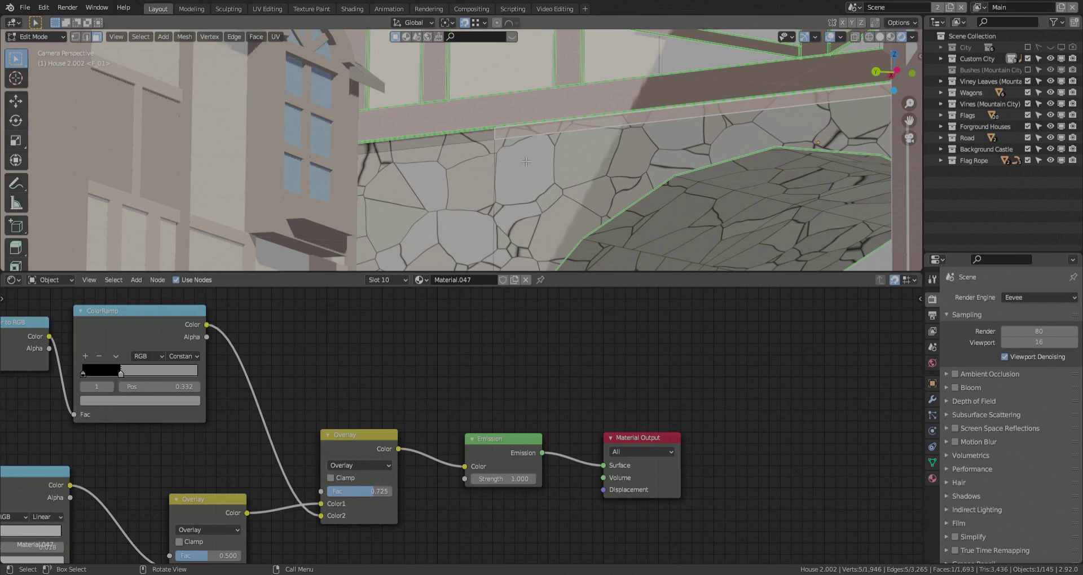
Step: Examine the stone shadow strip's complete node tree, then leave Edit Mode and view the whole street
scroll(181, 468, down, 2)
key(Home)
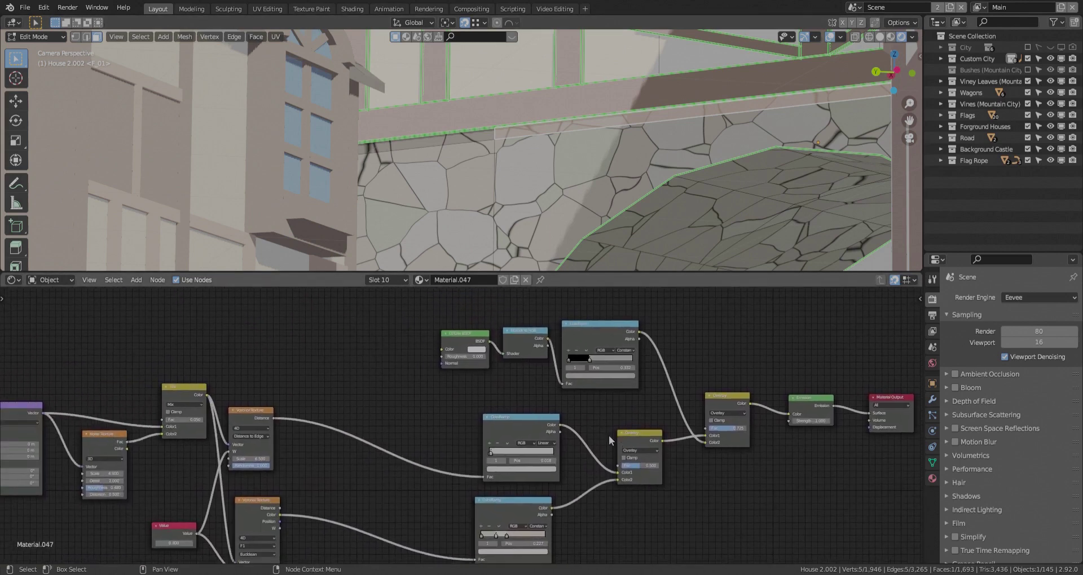
key(Home)
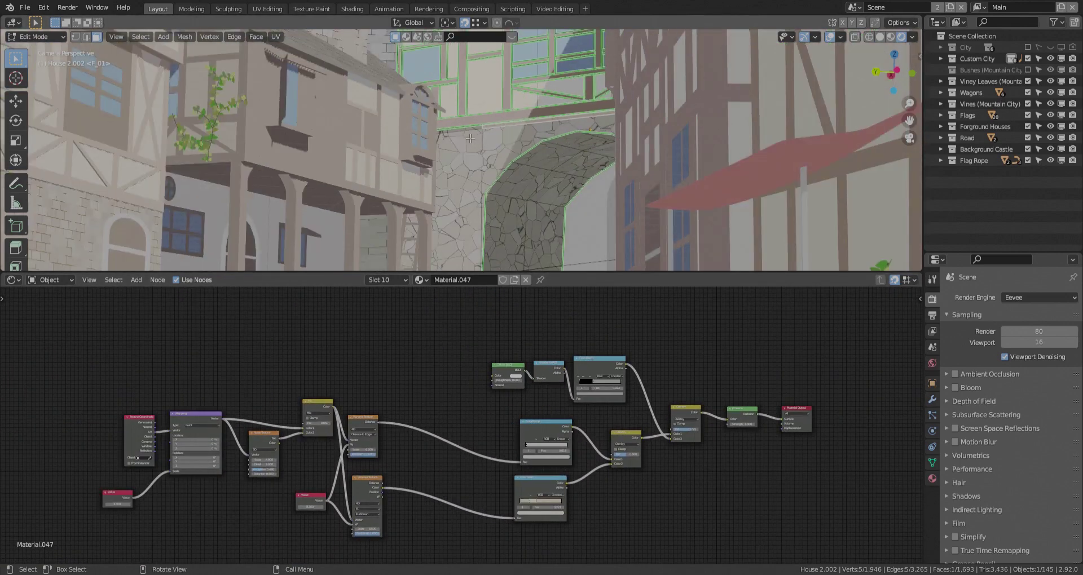
click(463, 134)
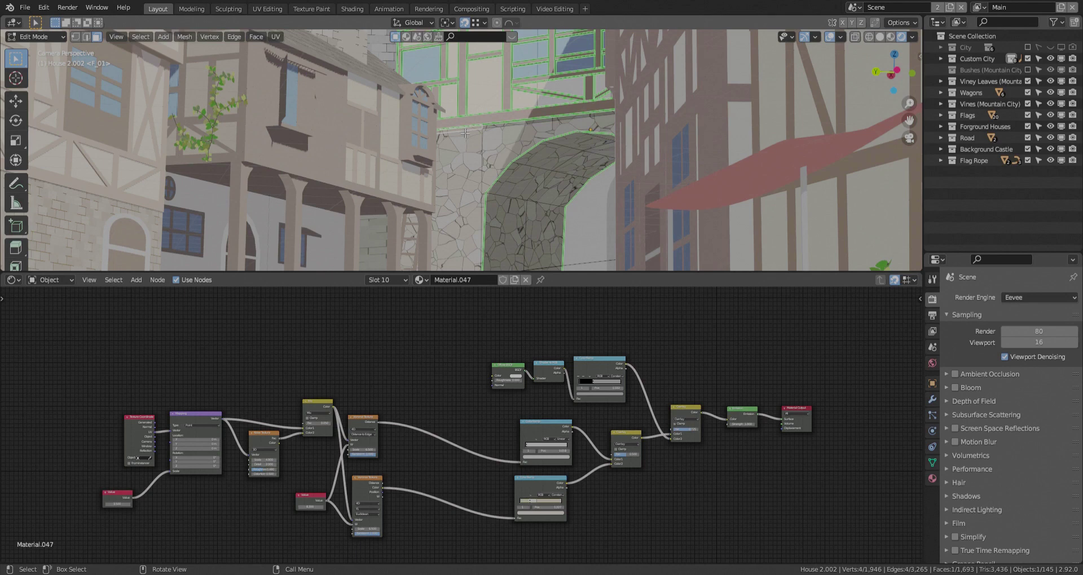
key(Tab)
key(Home)
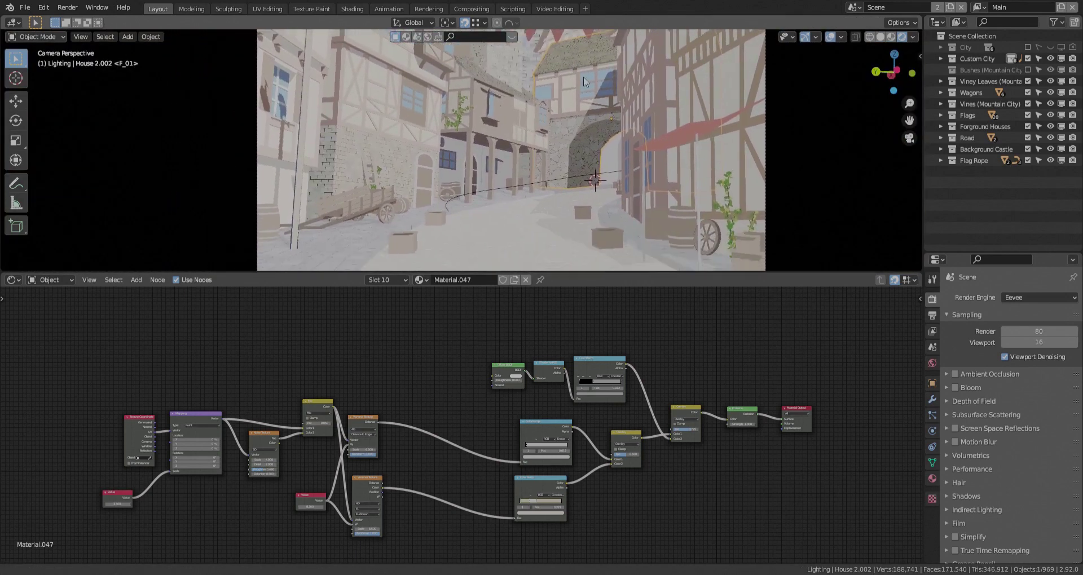
Step: Compare the materials of the wooden planter box's front planks and its side planks by selecting each face in Edit Mode
shift+middle_drag(569, 80, 709, 230)
scroll(481, 265, up, 6)
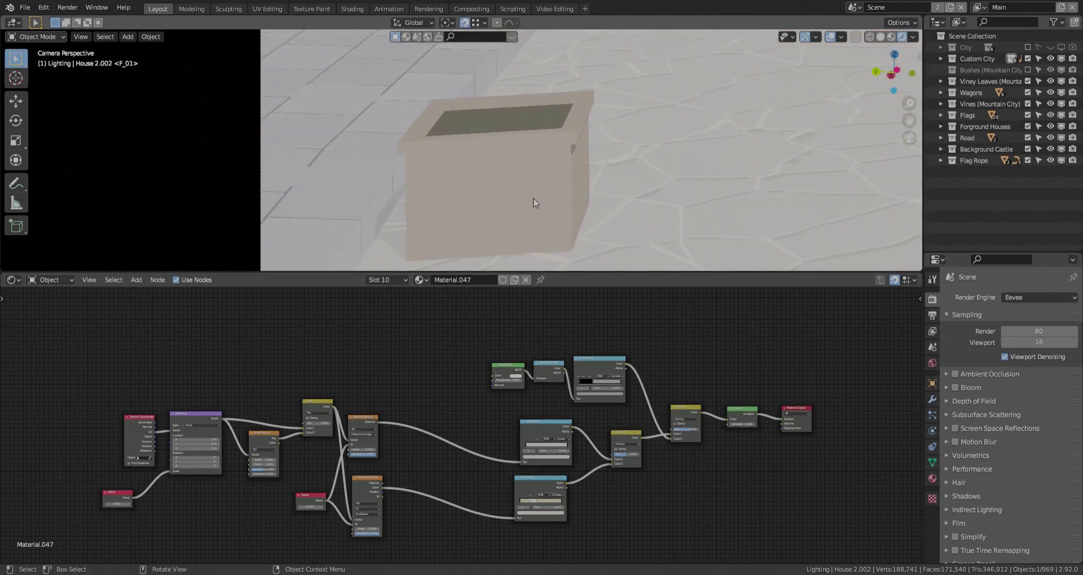
click(534, 203)
key(Tab)
click(537, 202)
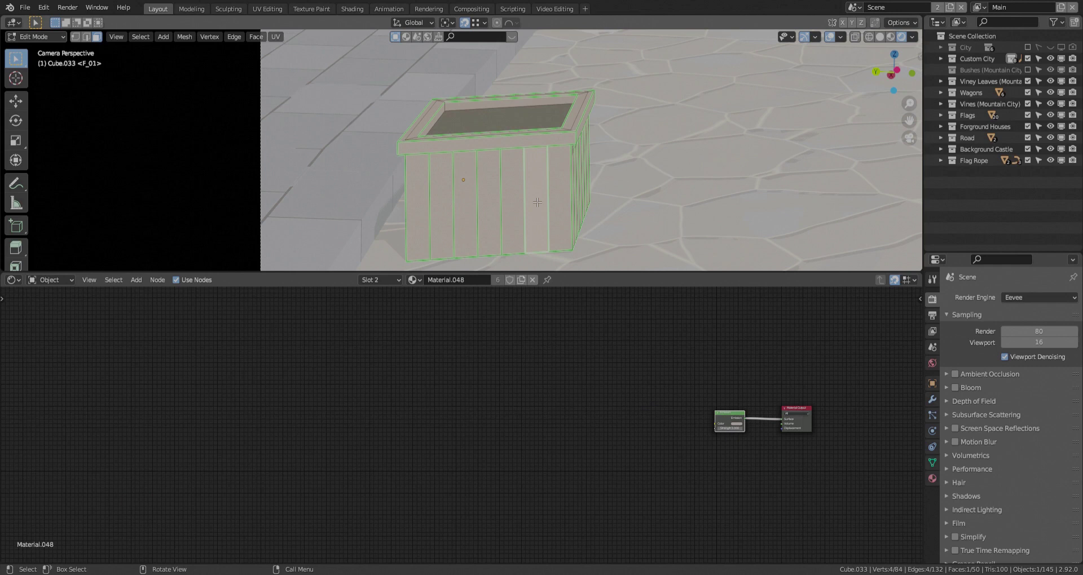
click(579, 181)
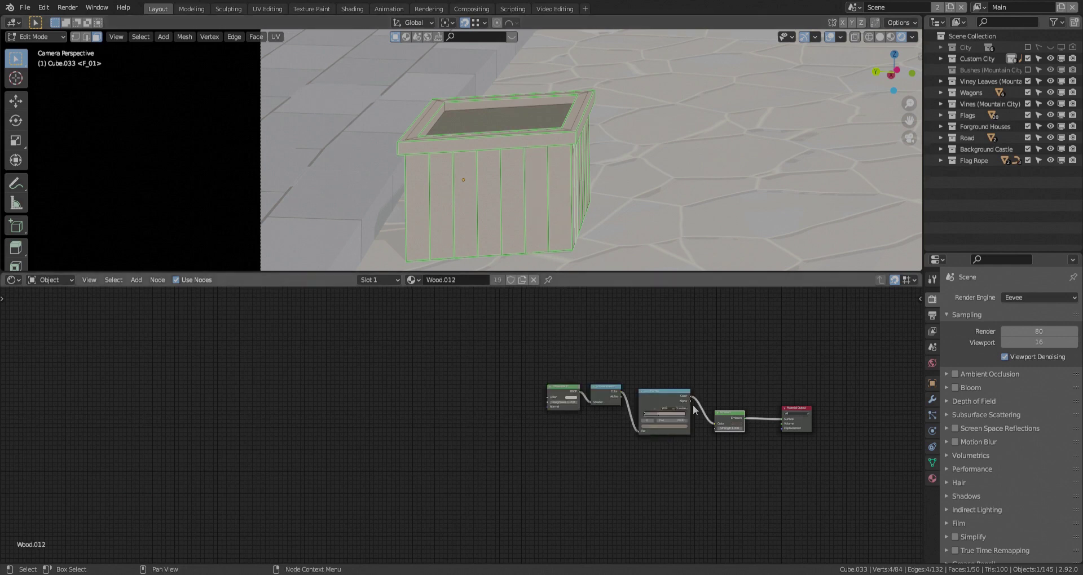
scroll(538, 397, up, 3)
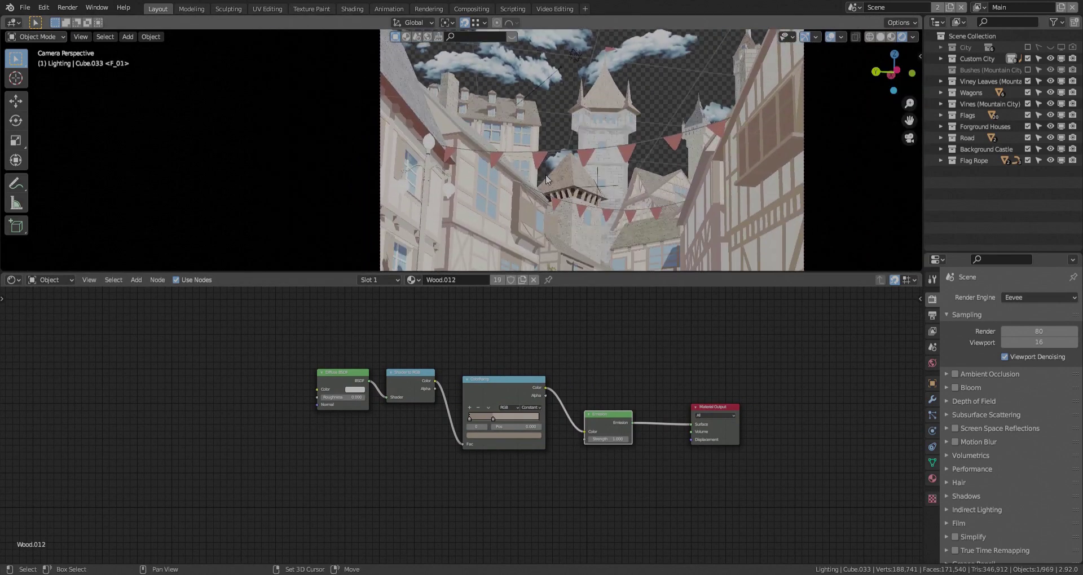
Step: Select the tall building with the dormer windows to examine the shadows and nodes of its tiled roof
scroll(520, 119, up, 12)
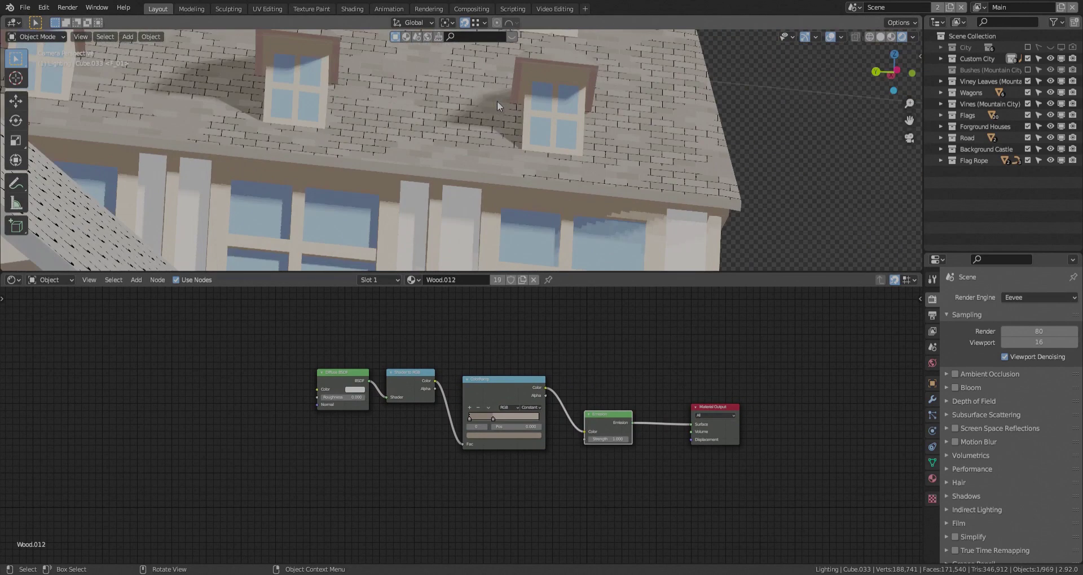
shift+middle_drag(496, 100, 556, 189)
click(556, 188)
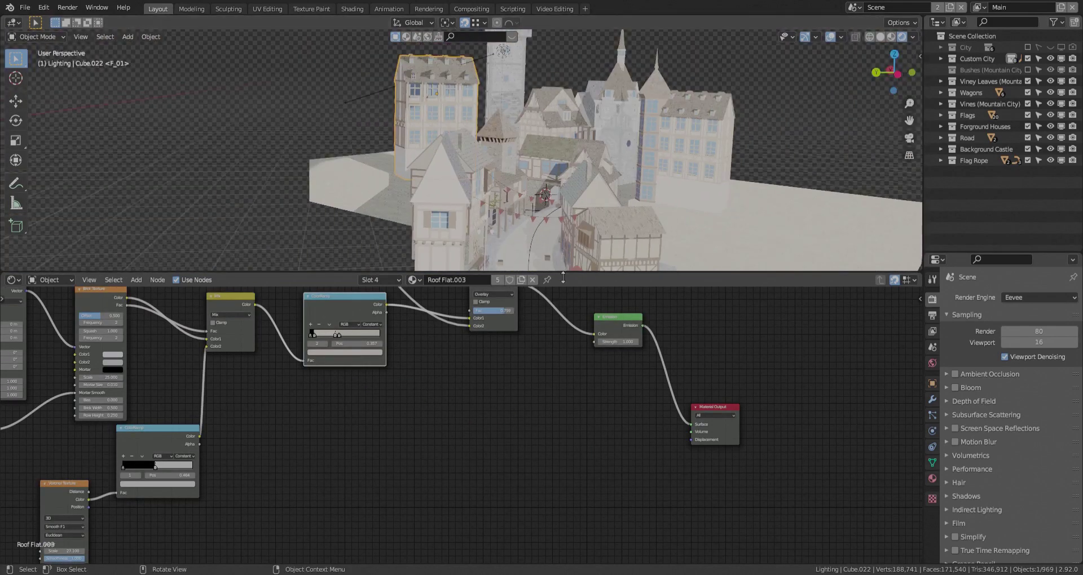
Step: Shrink the node editor to give the 3D viewport the full height, and select the sun lamp between the street and castle
drag(558, 272, 550, 566)
scroll(499, 265, down, 2)
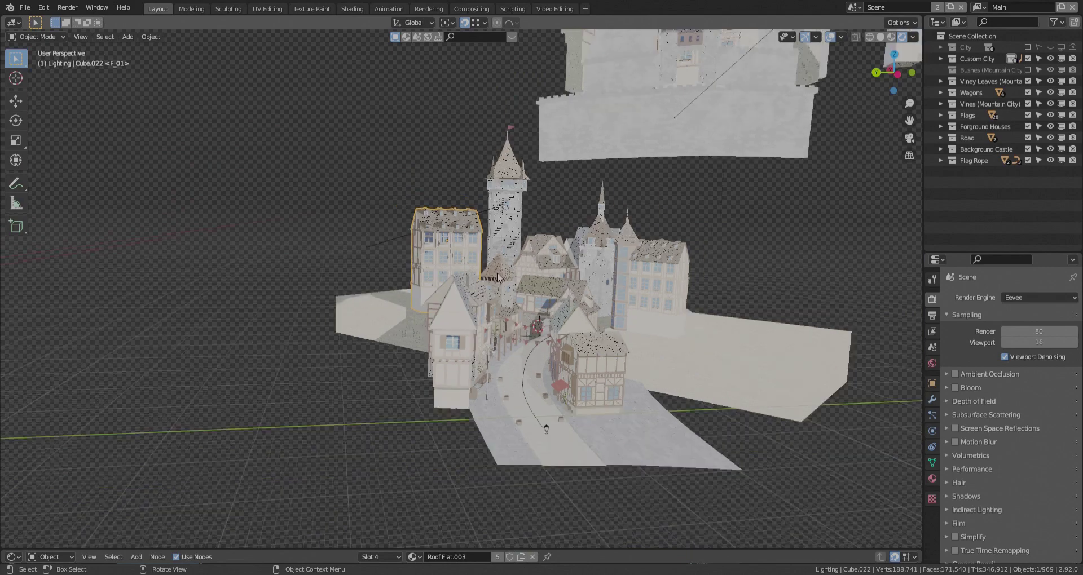
middle_drag(519, 257, 595, 258)
scroll(676, 197, down, 2)
shift+middle_drag(734, 169, 620, 239)
scroll(608, 304, up, 1)
click(611, 315)
scroll(611, 314, up, 3)
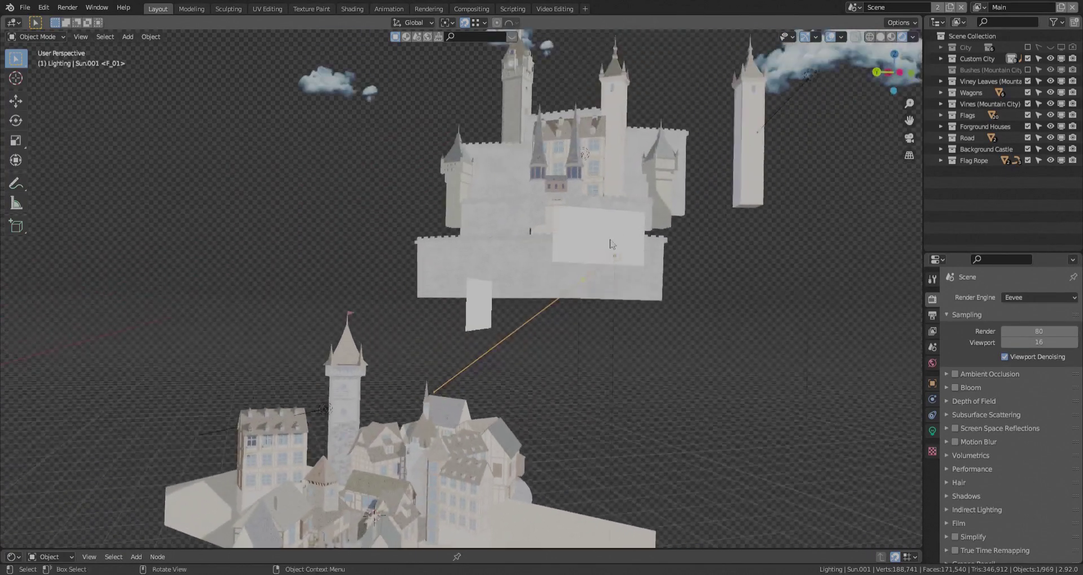
Step: Temporarily delete the large white plane beside the sun lamp to check the shadow it casts on the castle, and restore it
click(583, 281)
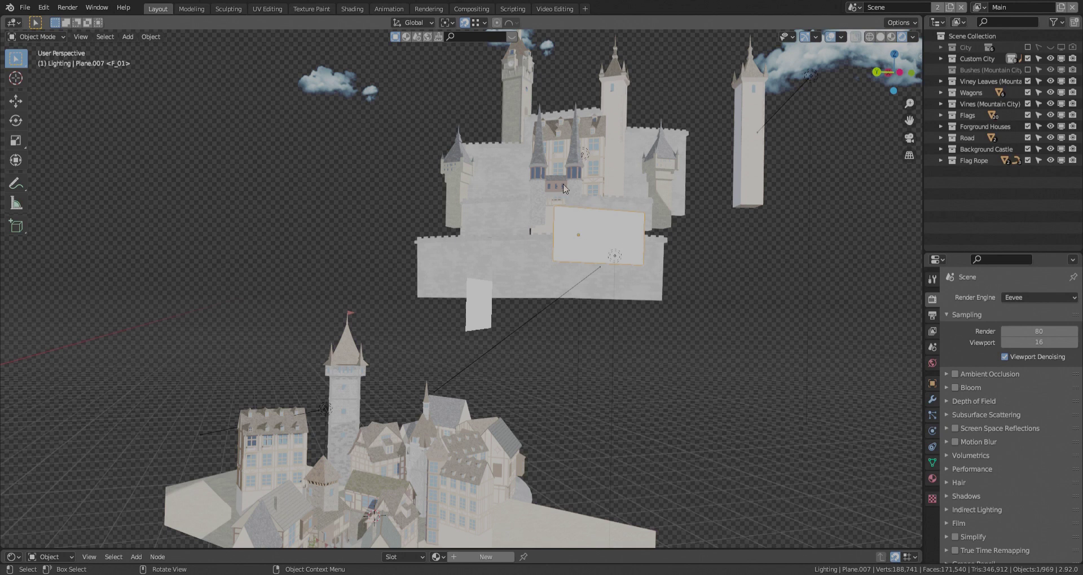
key(Delete)
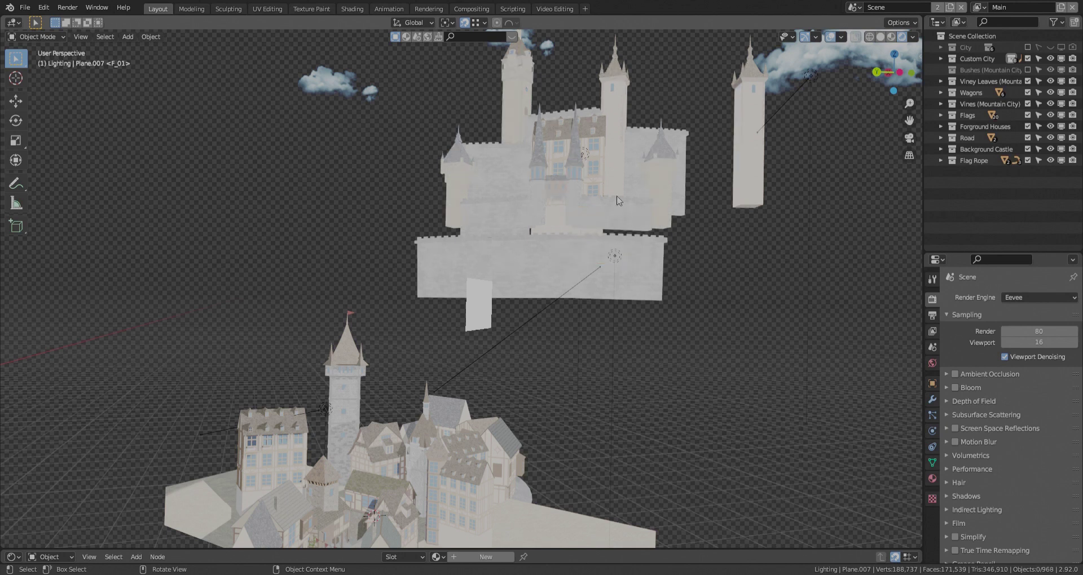
key(ctrl+z)
Step: Temporarily delete the smaller white plane above the town to check the shadow it casts there, and undo the deletion
middle_drag(618, 200, 567, 237)
middle_drag(511, 201, 524, 217)
middle_drag(299, 179, 395, 161)
scroll(395, 161, down, 4)
middle_drag(370, 262, 328, 247)
scroll(355, 260, up, 4)
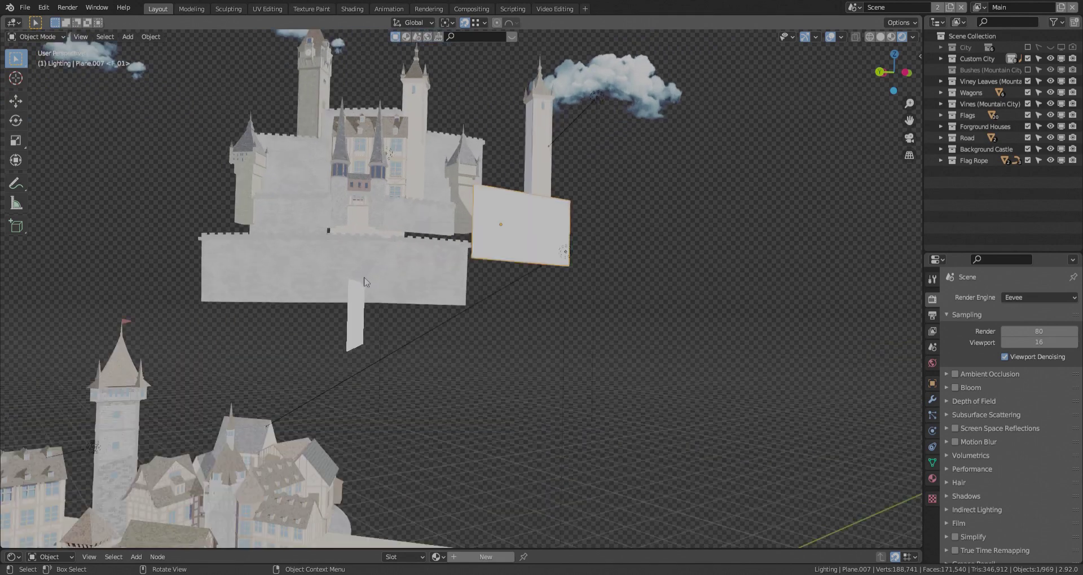
click(364, 336)
scroll(377, 350, down, 4)
shift+middle_drag(378, 351, 398, 316)
middle_drag(397, 316, 569, 386)
scroll(379, 335, up, 2)
key(Delete)
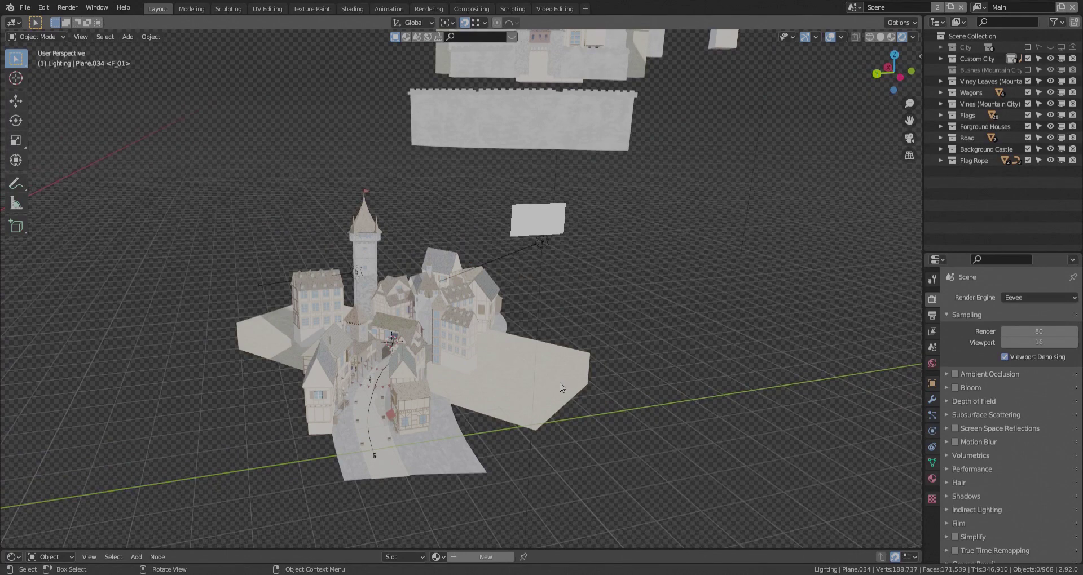
key(ctrl+z)
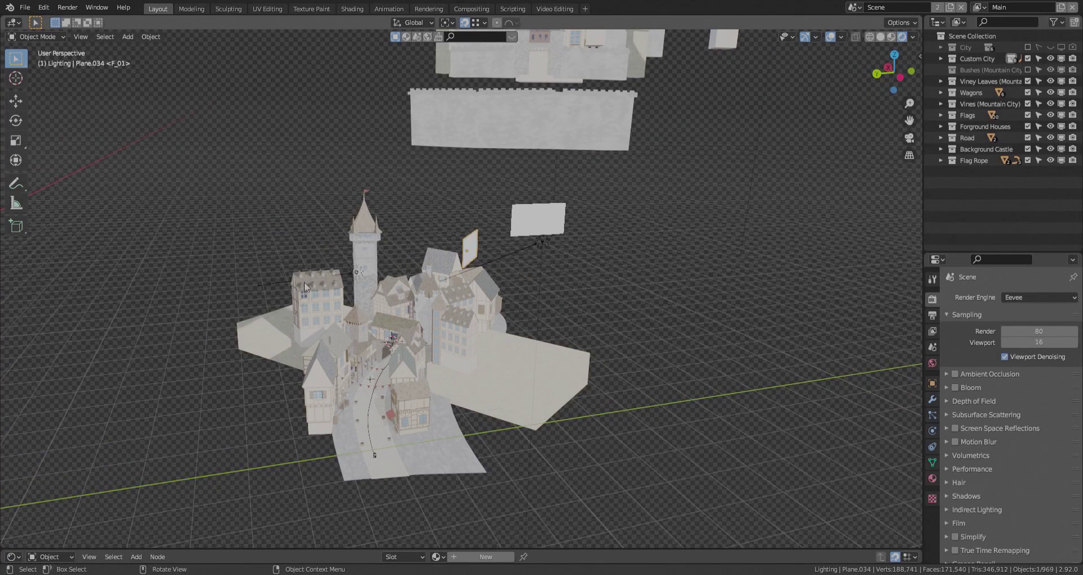
Step: Select the town's sun lamp, then temporarily delete the area light beside the round tower to check its effect, and restore it
scroll(416, 275, up, 2)
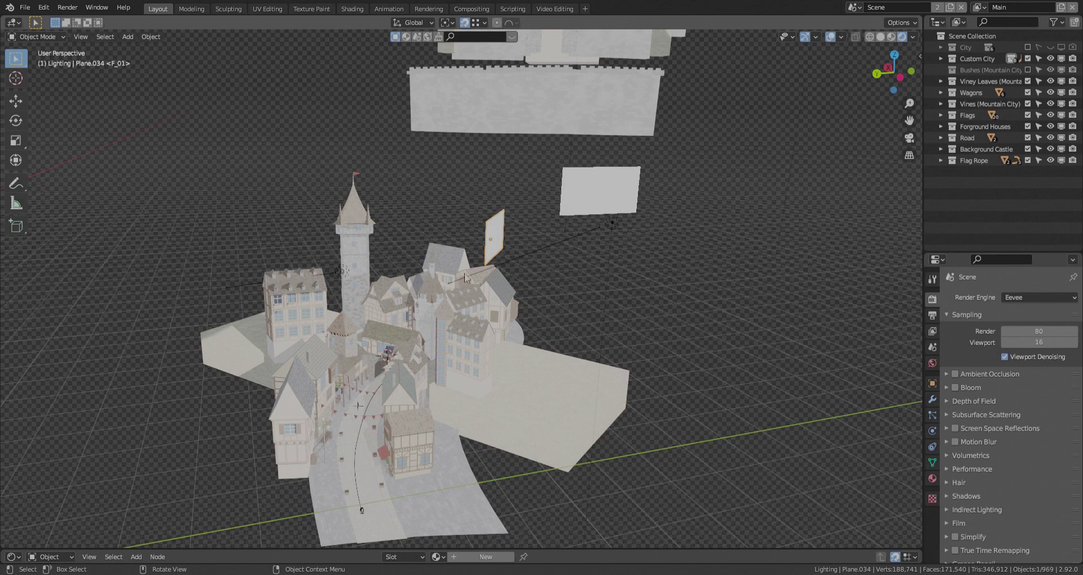
click(612, 223)
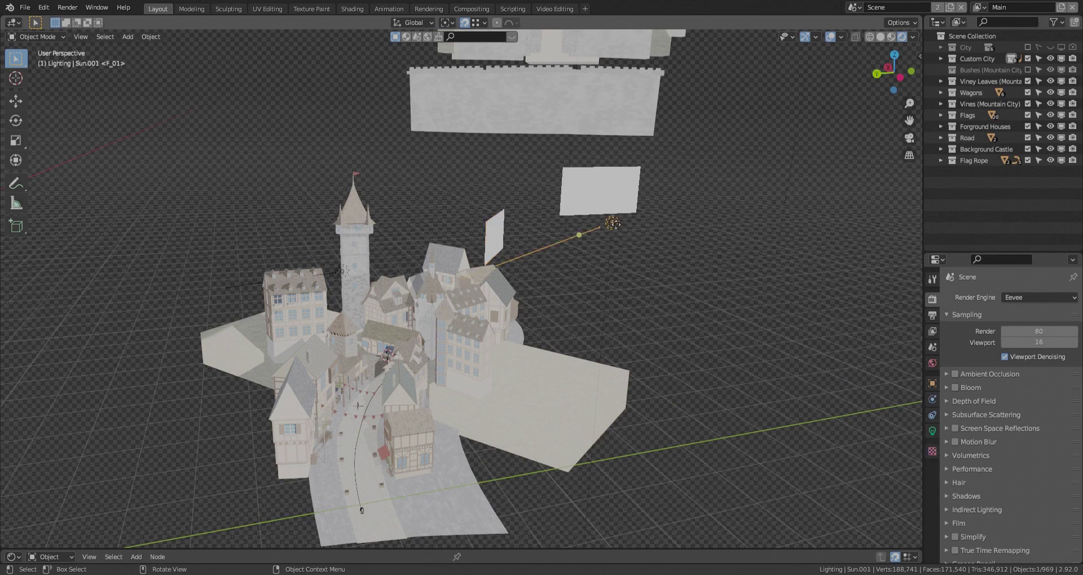
click(341, 275)
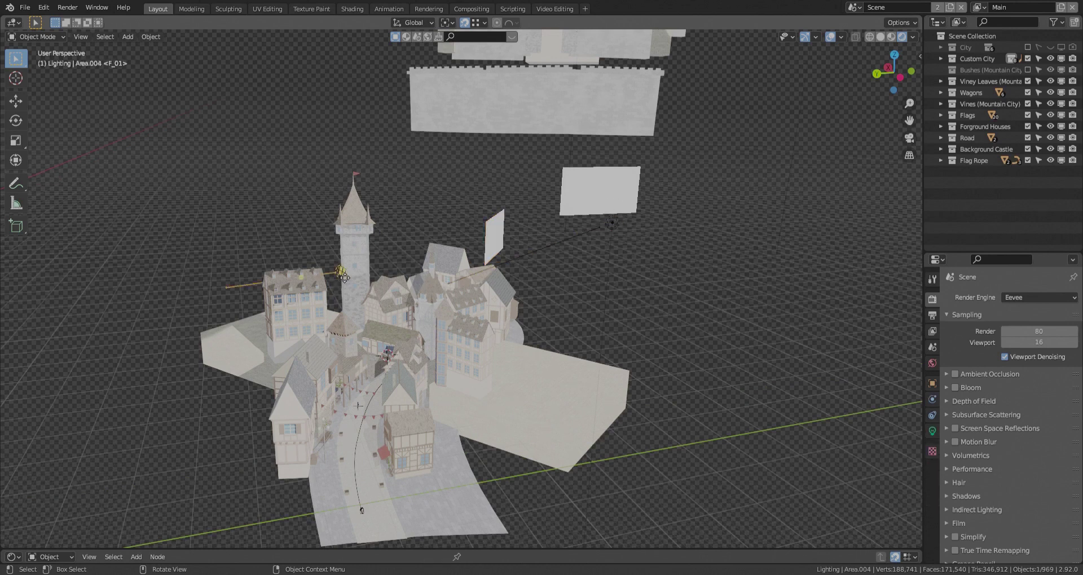
key(Delete)
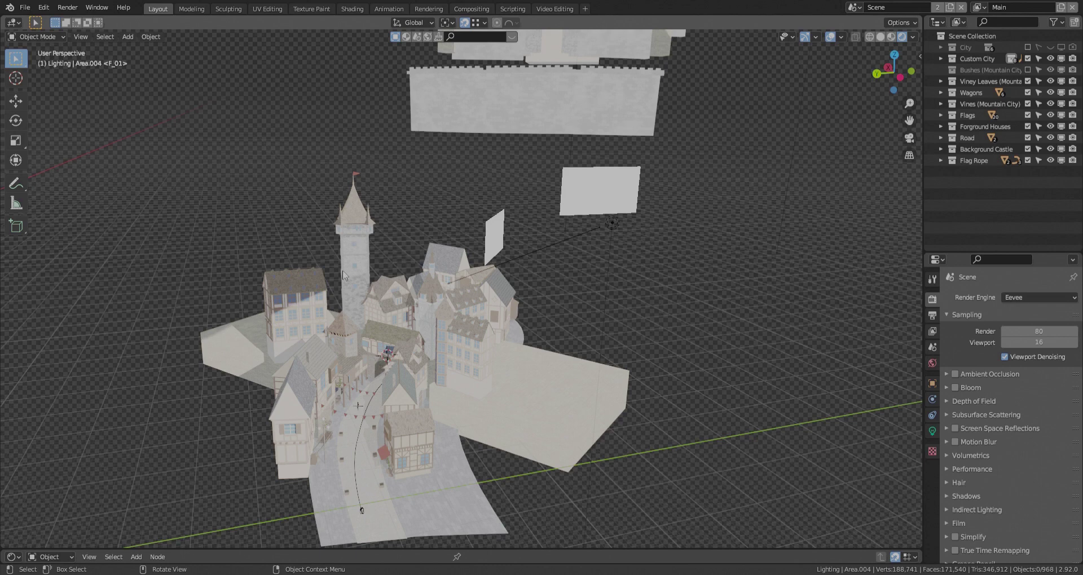
key(ctrl+z)
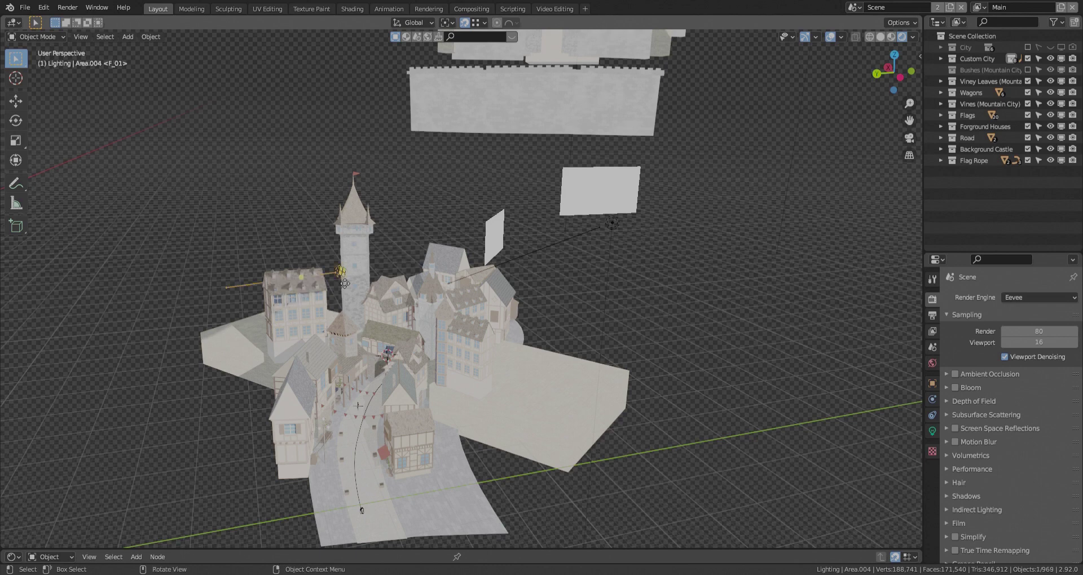
Step: Temporarily delete the sun lamp beside the castle's detached tower to check its effect on the castle, and undo the deletion
middle_drag(374, 271, 273, 342)
scroll(272, 342, down, 4)
shift+middle_drag(631, 263, 466, 405)
click(790, 208)
shift+middle_drag(791, 208, 545, 302)
middle_drag(544, 302, 617, 299)
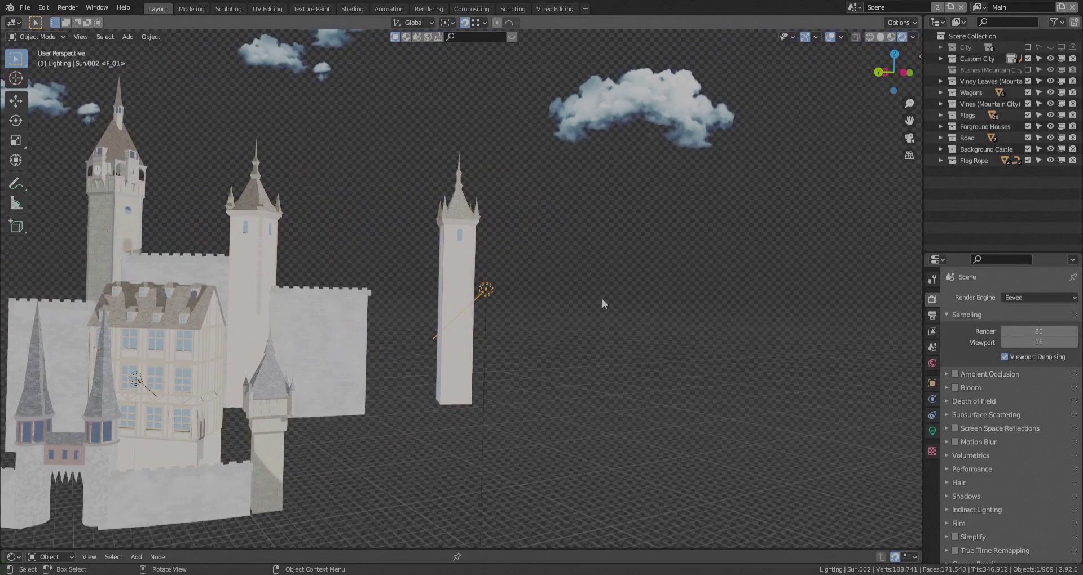
key(Delete)
middle_drag(489, 345, 442, 344)
scroll(442, 345, down, 1)
key(ctrl+z)
Step: Temporarily delete the sun lamp in front of the castle's dormered building to check its effect, and undo the deletion
shift+middle_drag(323, 358, 587, 352)
scroll(474, 358, up, 1)
click(504, 350)
middle_drag(503, 349, 561, 411)
key(Delete)
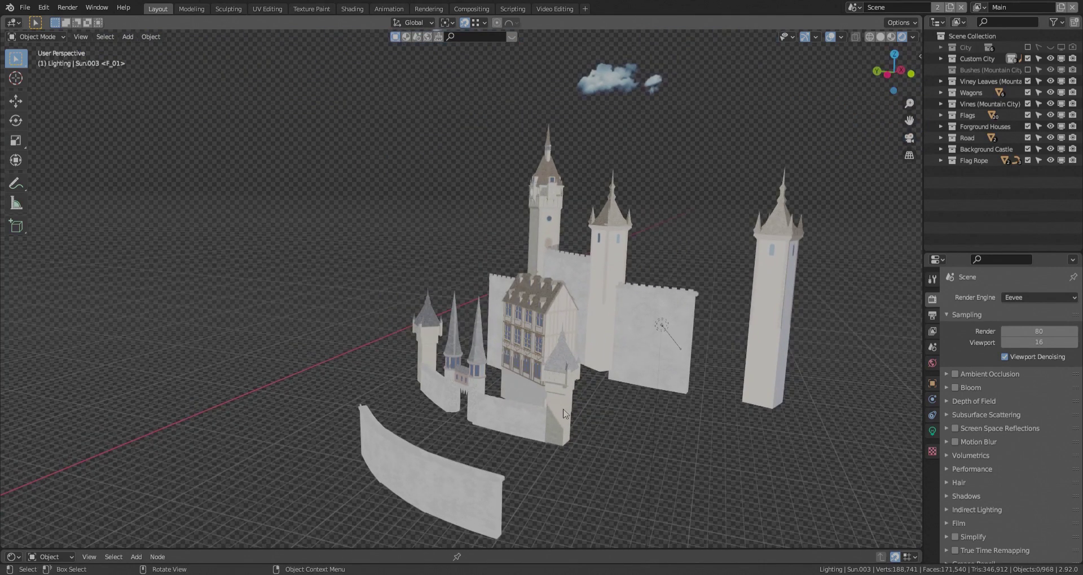
key(ctrl+z)
mouse_move(569, 415)
middle_down()
mouse_move(536, 474)
mouse_move(564, 401)
middle_up()
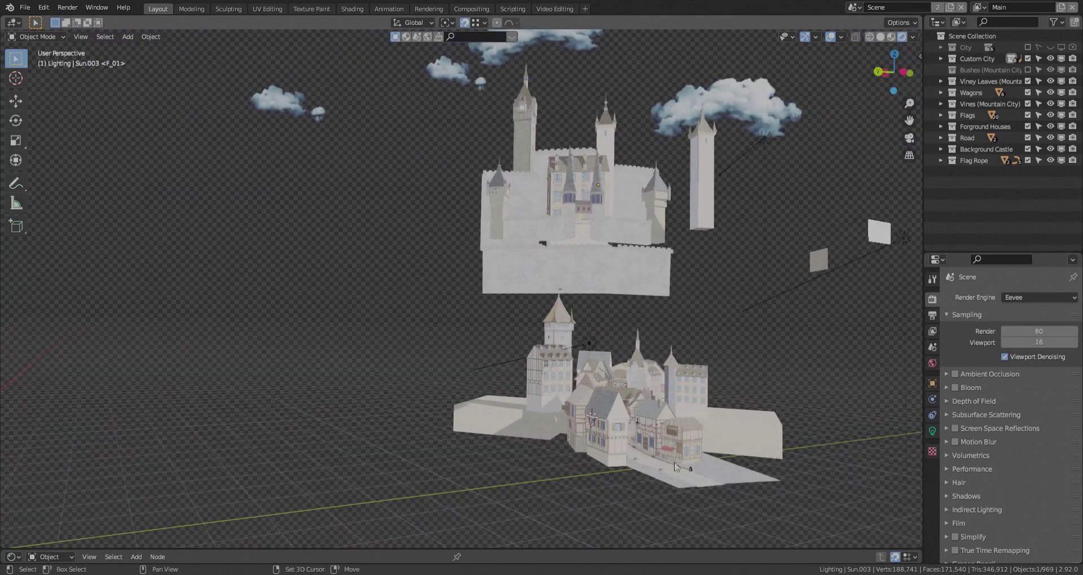